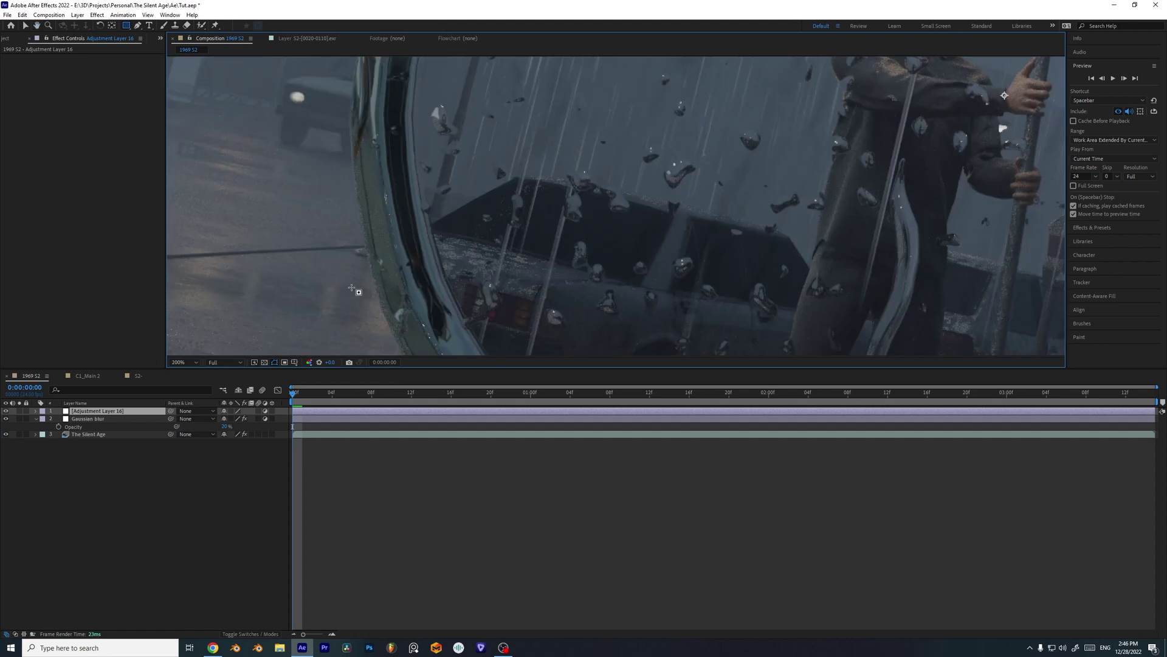
- Apply Fast Box Blur to the new top adjustment layer and raise its Blur Radius slightly, keeping it below 1
drag(973, 210, 619, 258)
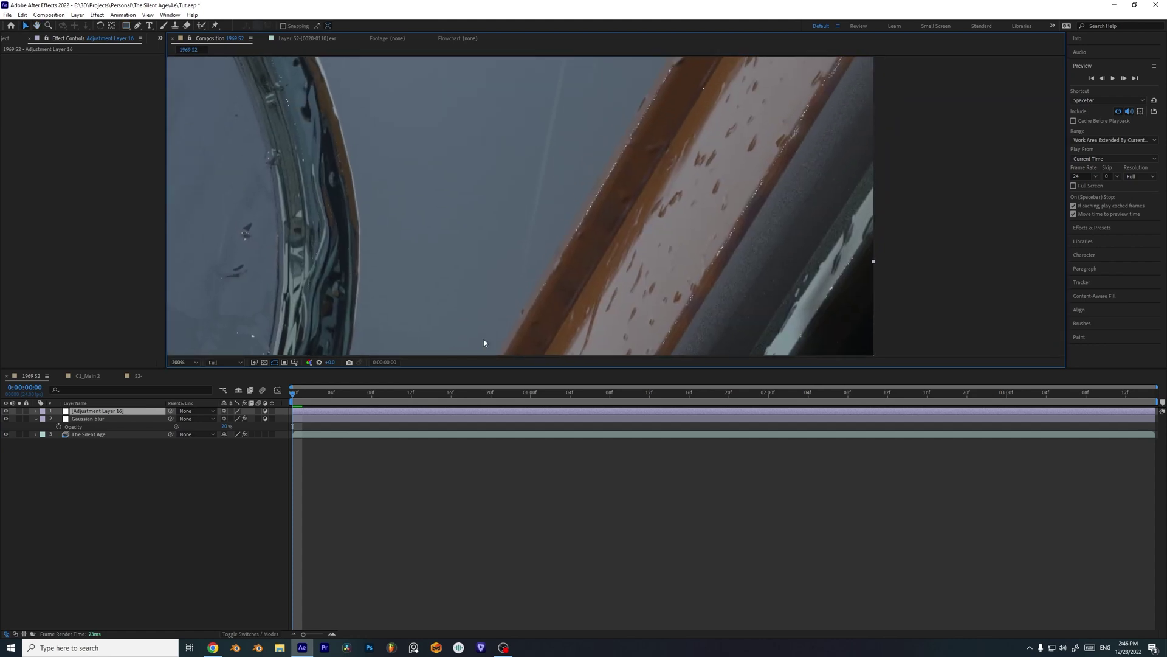
key(ctrl+space)
text(fast)
key(Return)
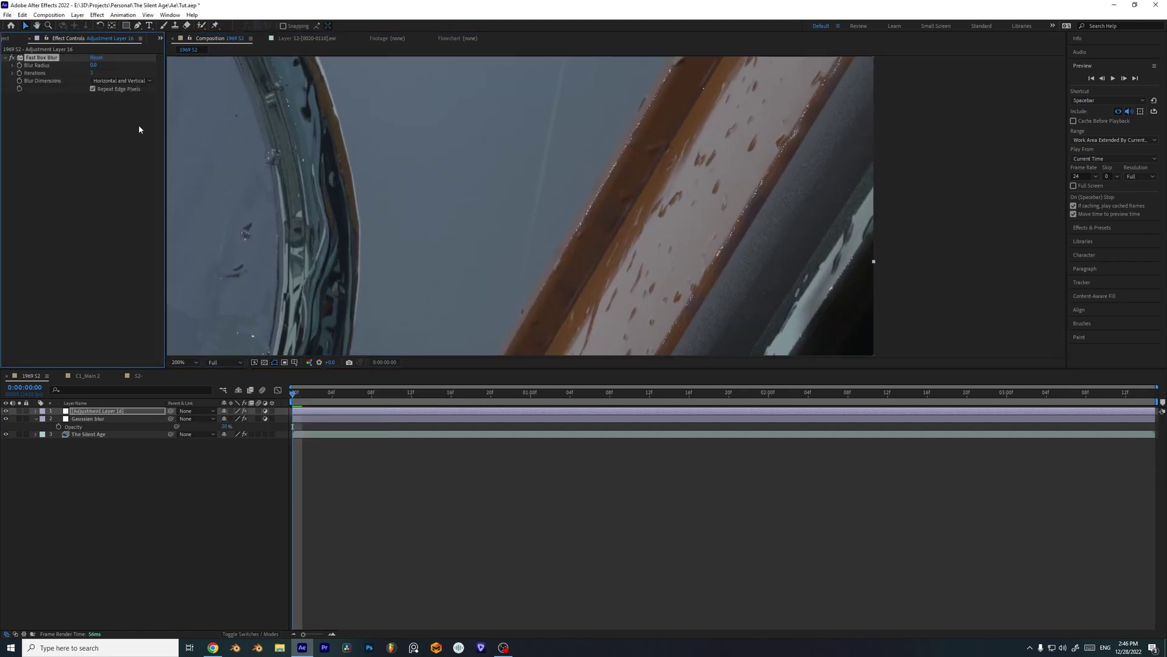
click(93, 63)
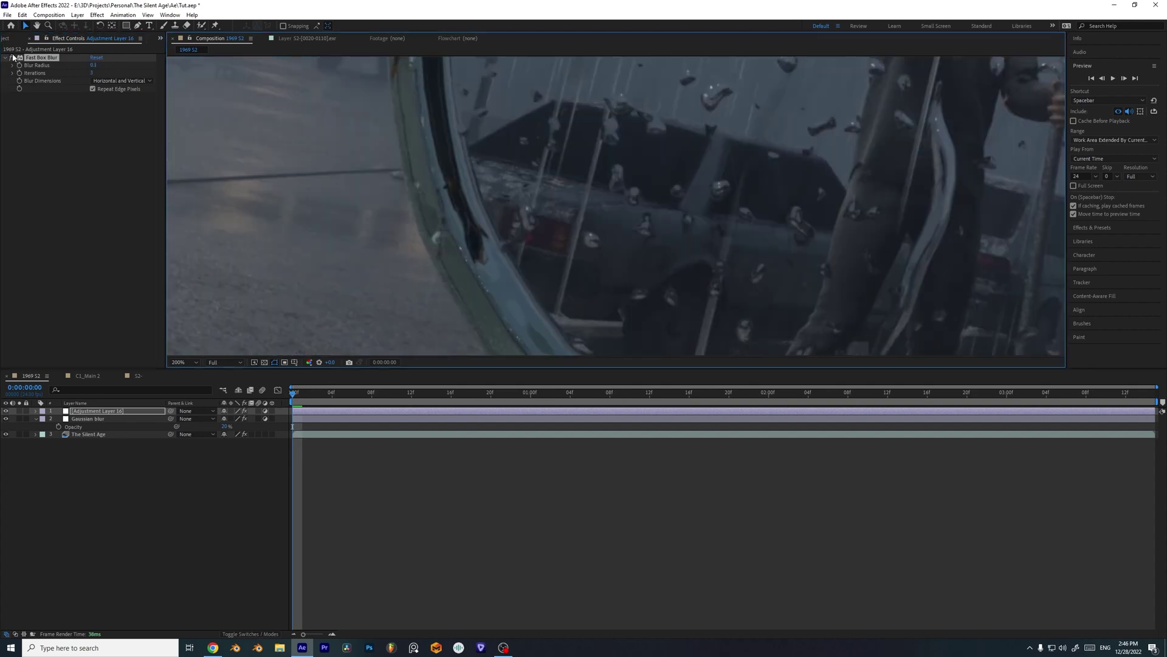
click(13, 58)
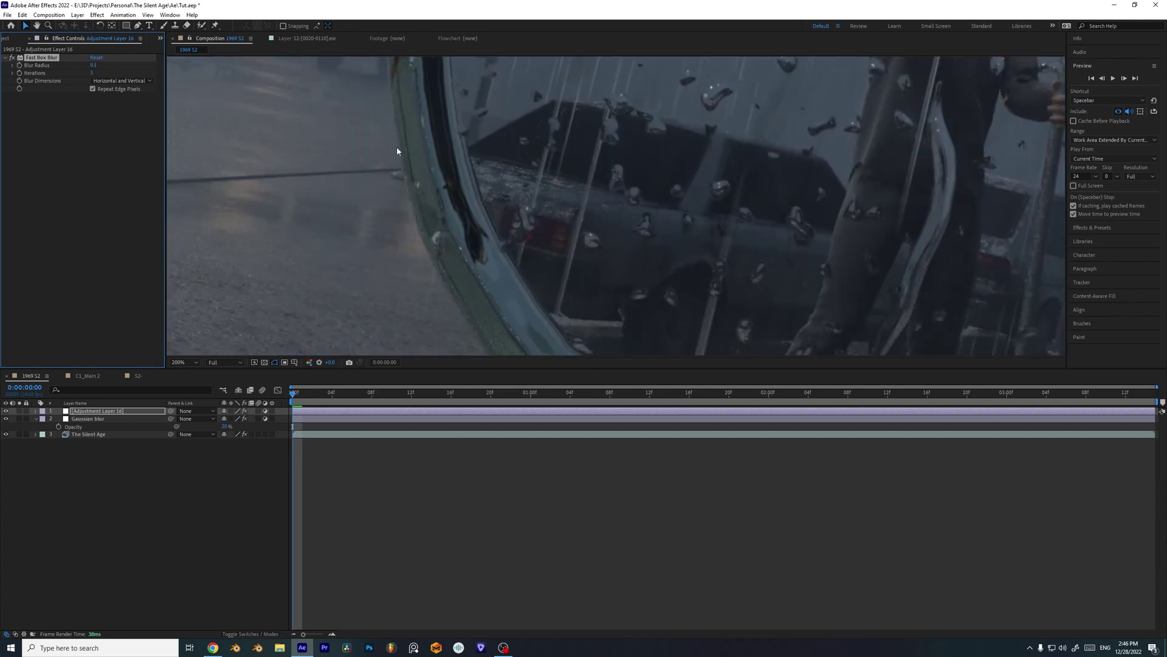
scroll(397, 151, down, 2)
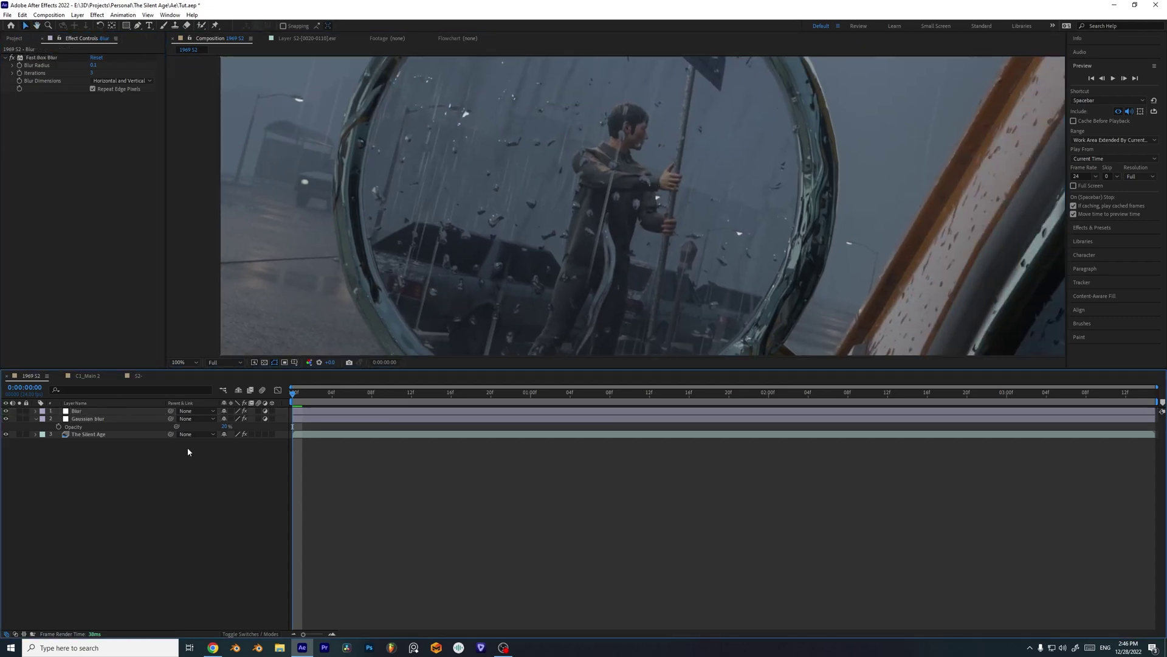
- Create an adjustment layer named Vignette on top of the stack and apply CC Vignette to it
right_click(187, 449)
mouse_move(200, 451)
click(340, 526)
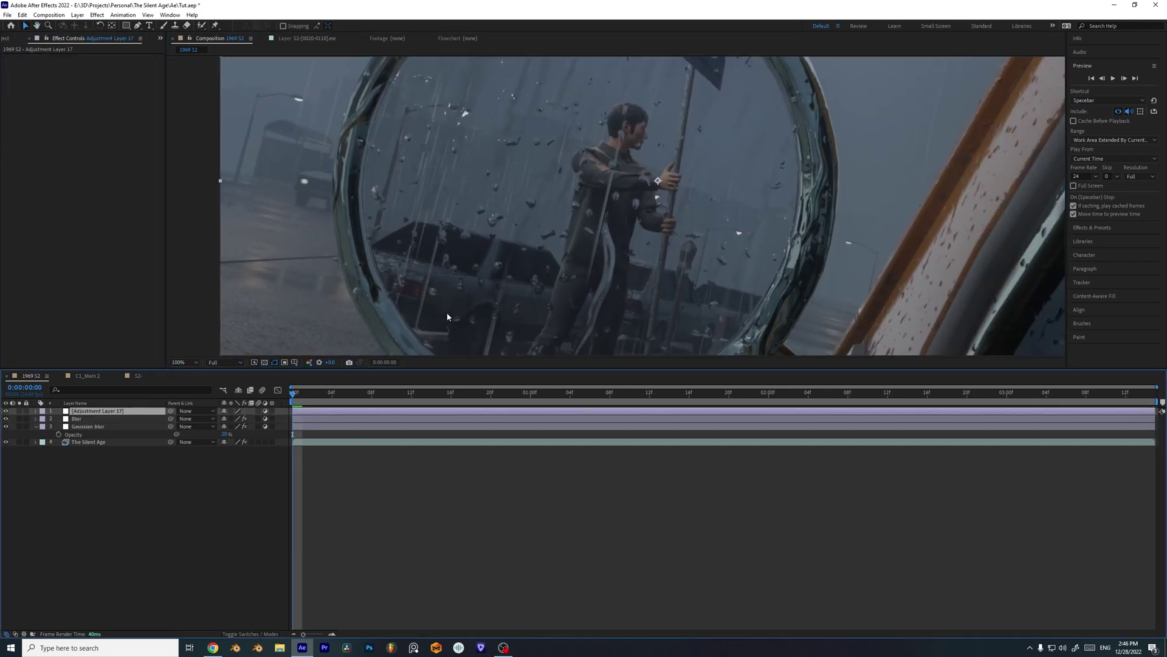
key(ctrl+space)
text(vig)
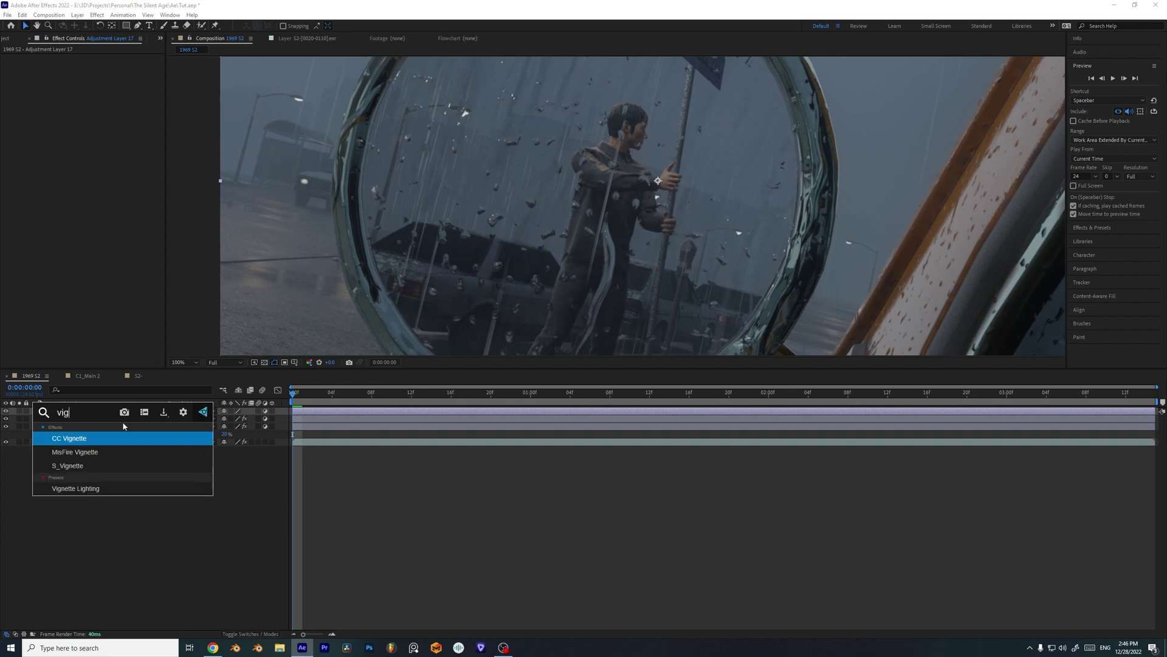
key(Return)
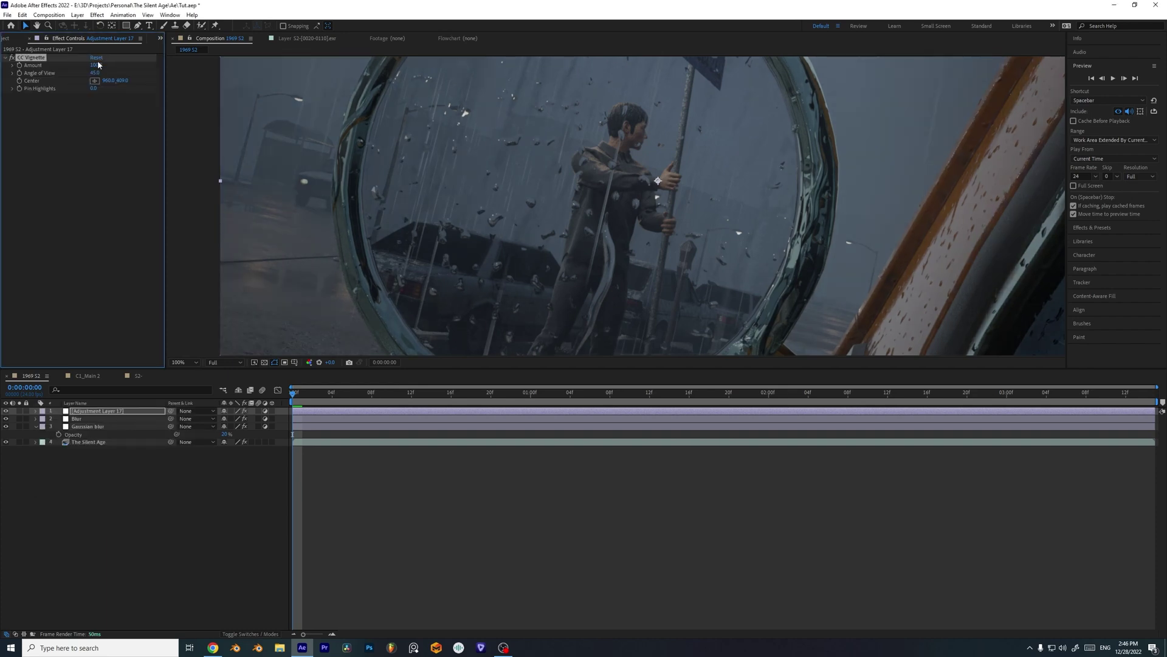
scroll(320, 193, down, 2)
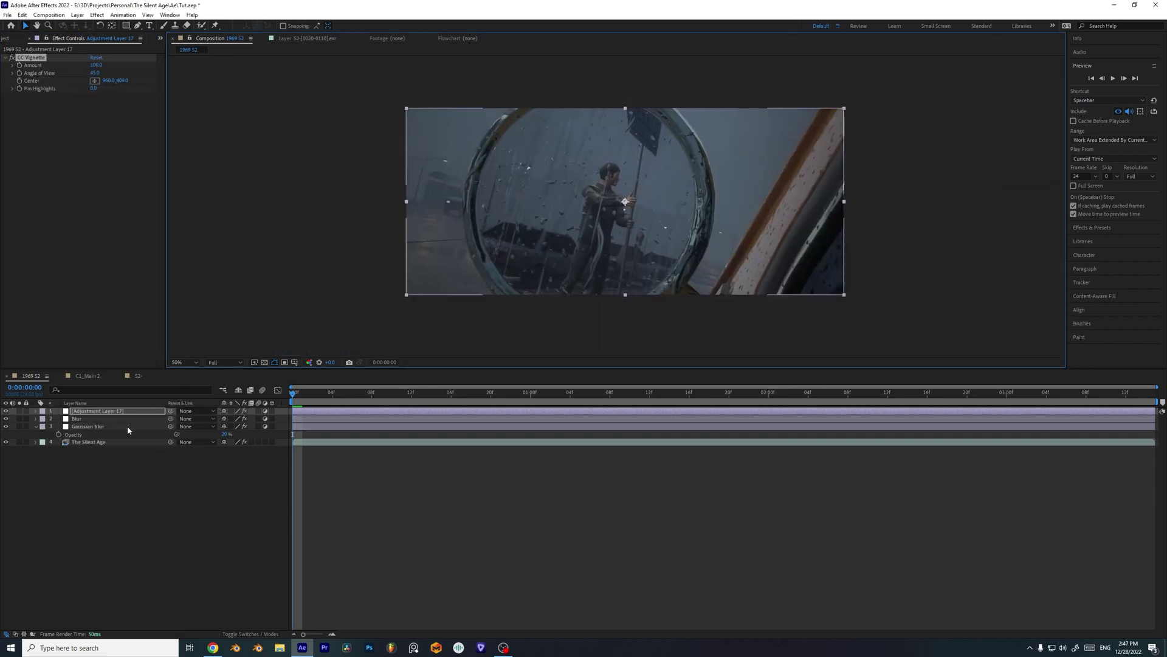
right_click(110, 411)
click(143, 386)
- Create another adjustment layer above Vignette and draw a circular mask on it around the round mirror
right_click(326, 454)
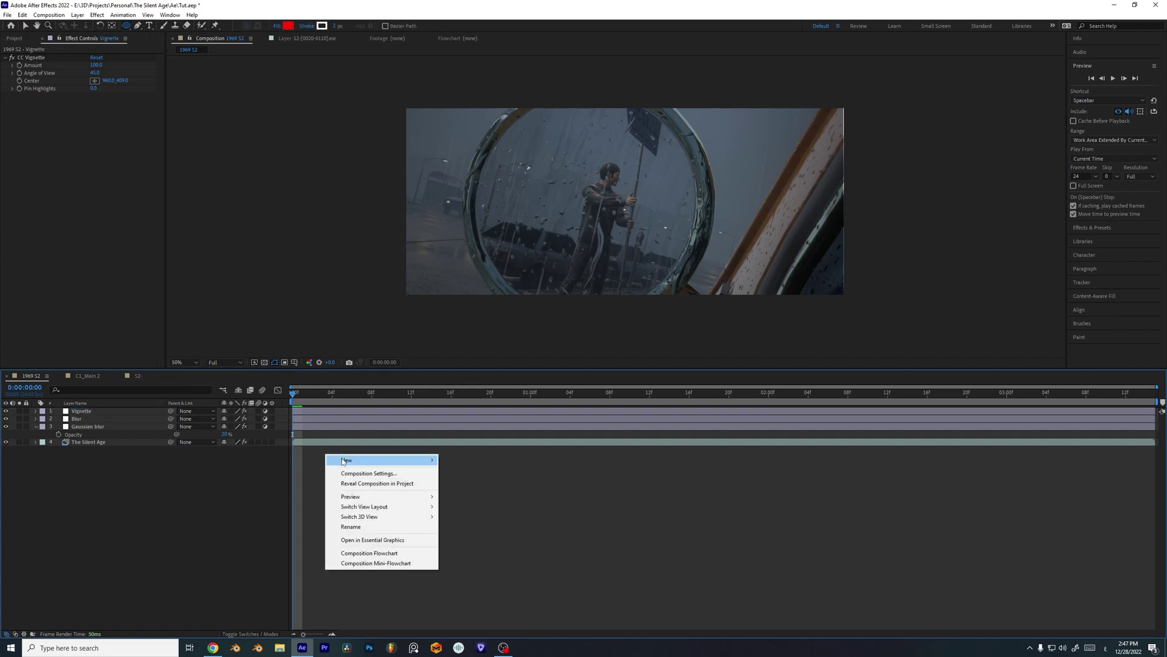
mouse_move(344, 460)
click(487, 533)
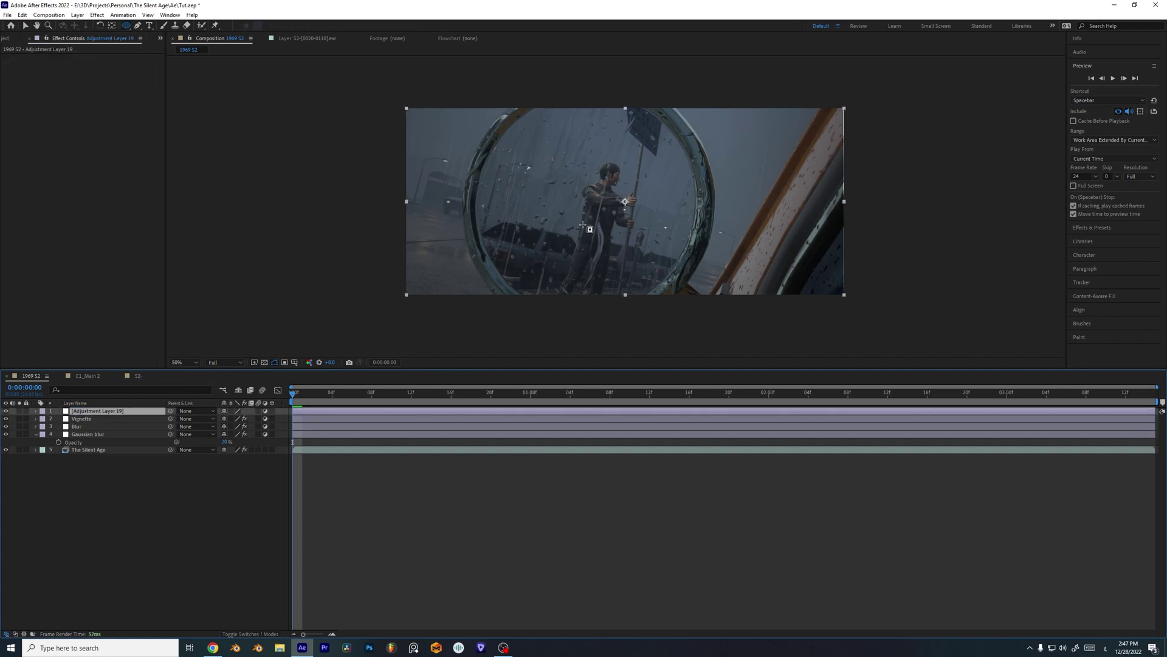
drag(582, 210, 696, 96)
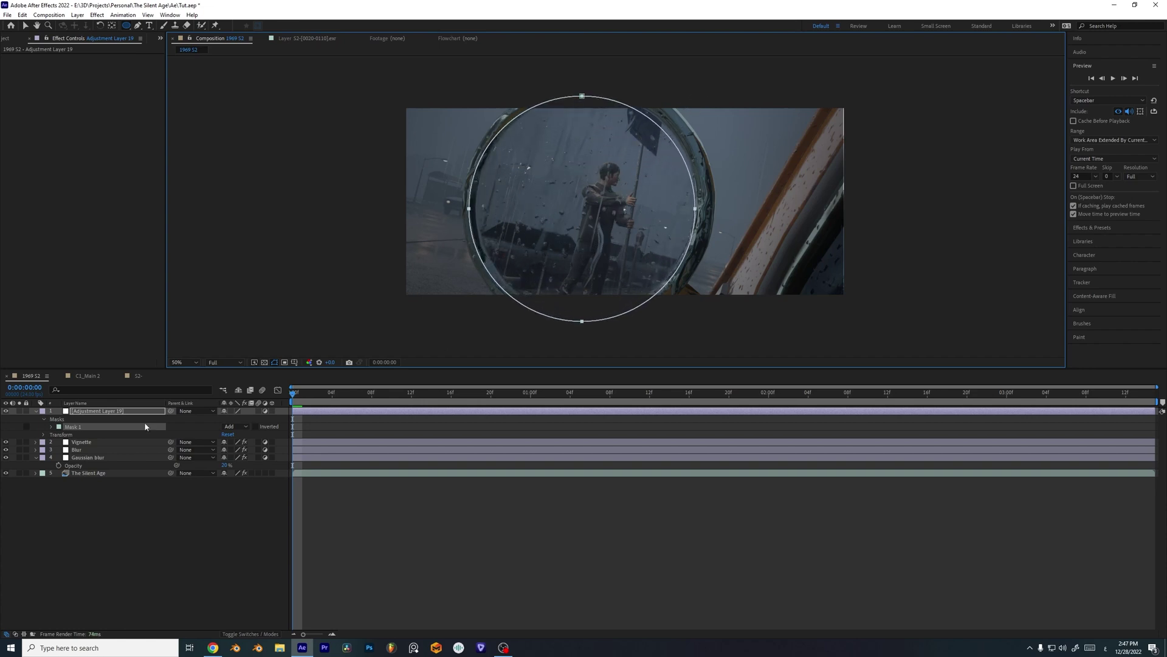
- Apply Curves to the masked adjustment layer and raise the middle of the RGB curve to brighten the mirror area
key(ctrl+space)
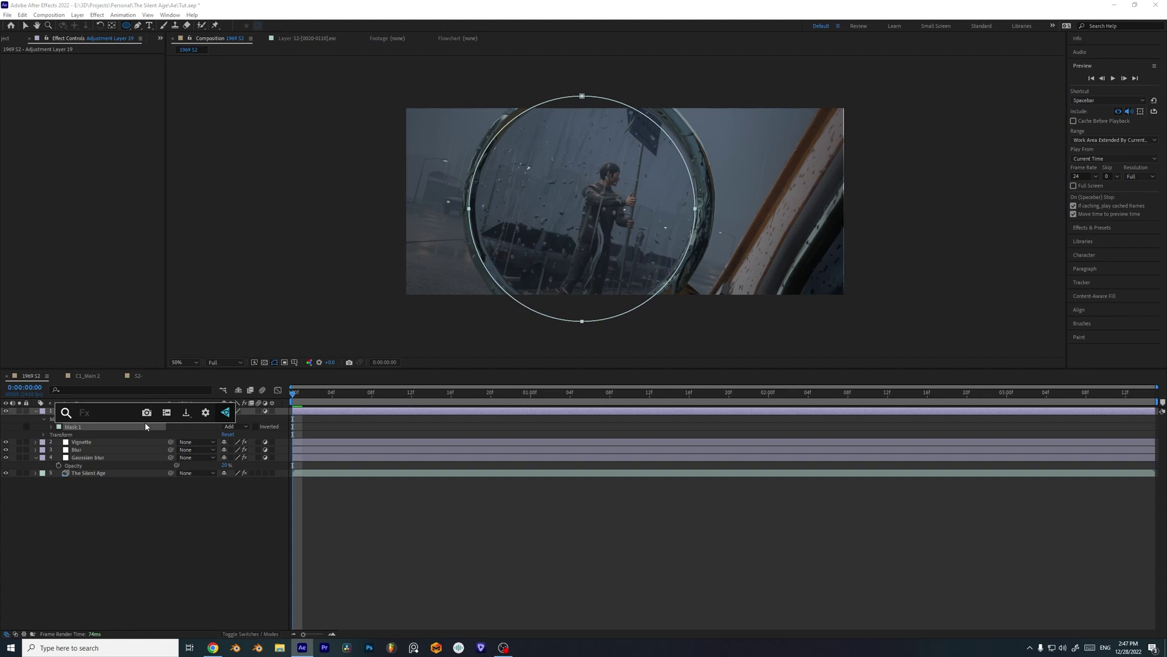
text(cur)
key(Return)
key(v)
drag(78, 149, 80, 115)
click(395, 420)
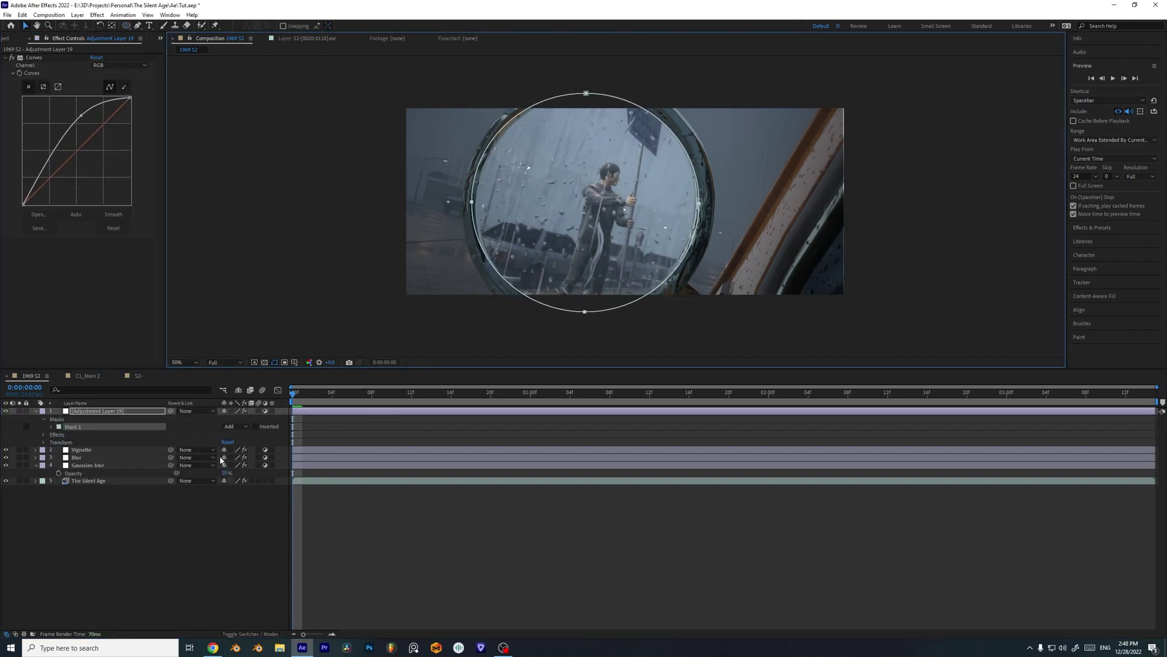
- Feather the circular mask on the Curves adjustment layer by about 200 pixels
key(m)
key(m)
key(m)
key(m)
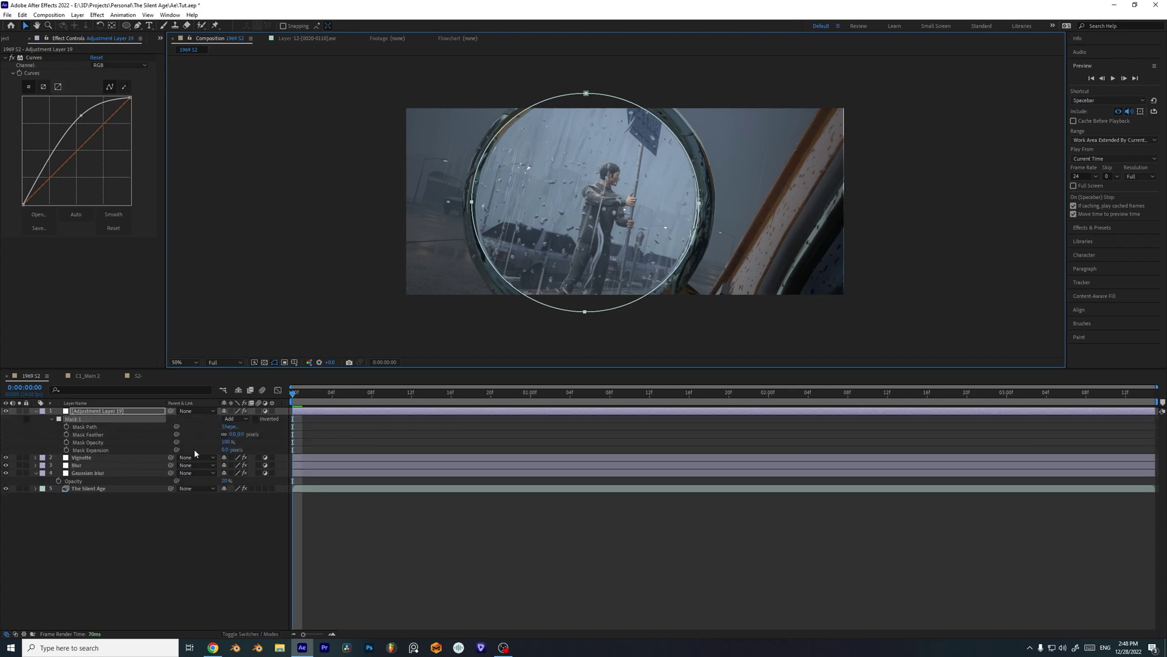
click(233, 436)
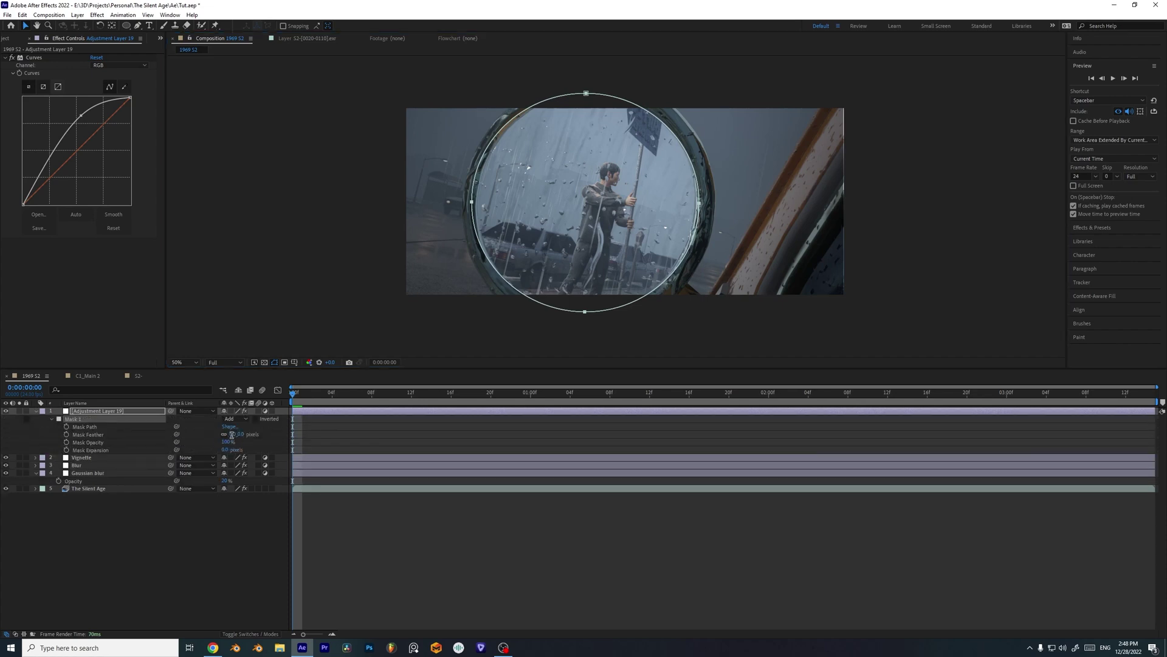
click(297, 454)
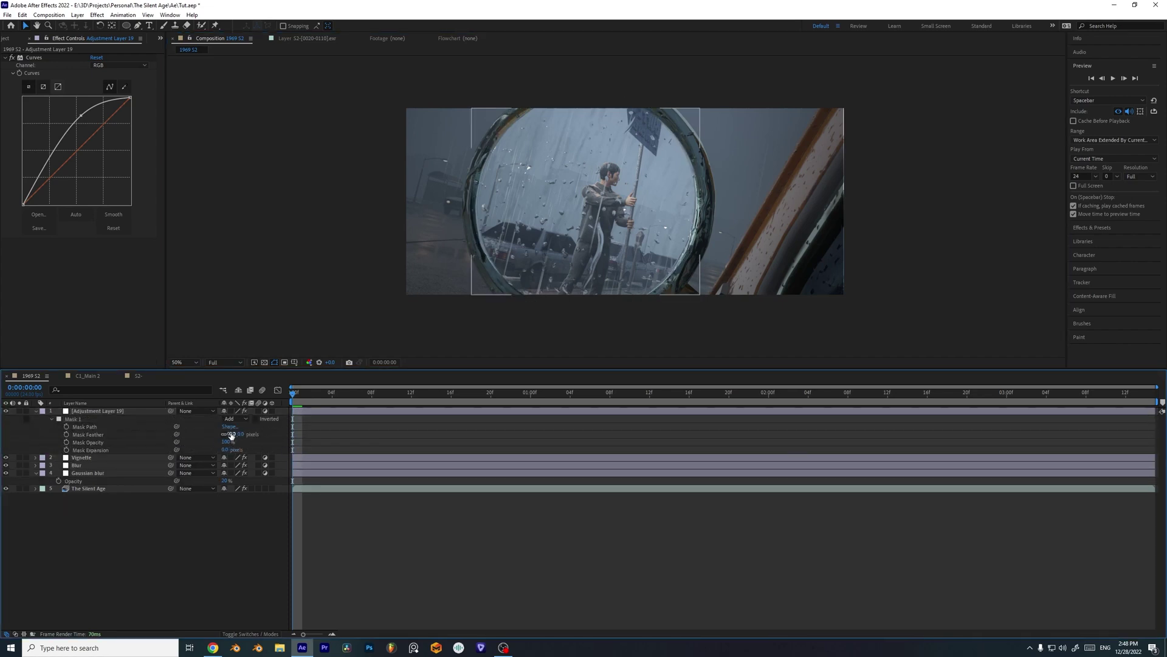
drag(231, 436, 342, 437)
click(328, 440)
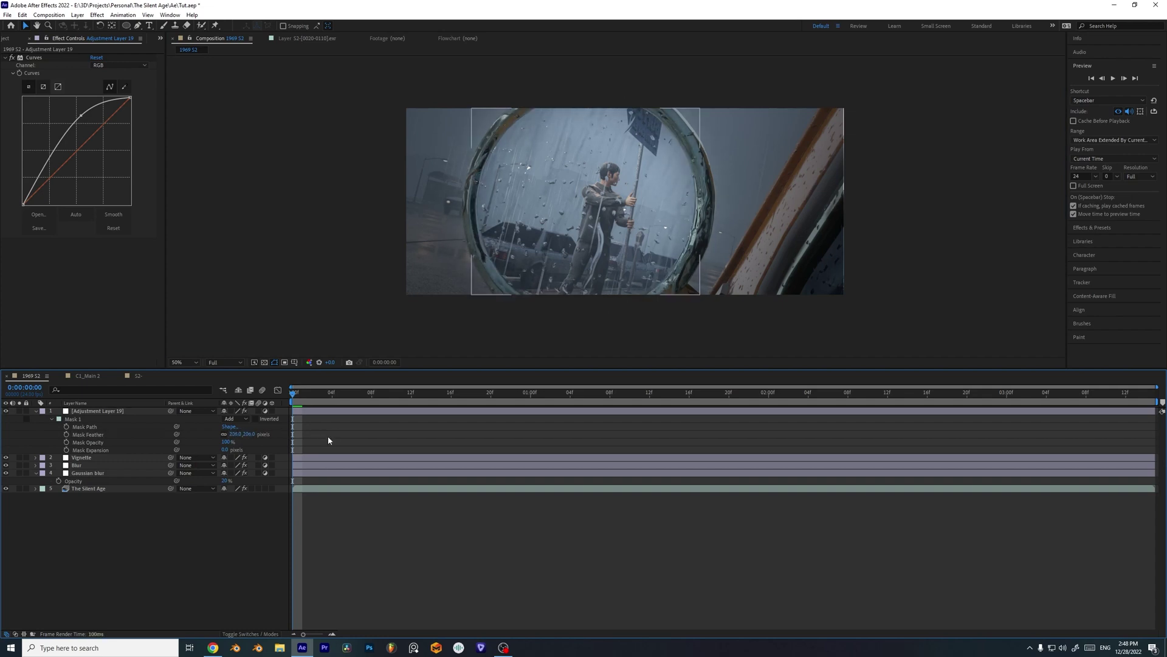
click(387, 364)
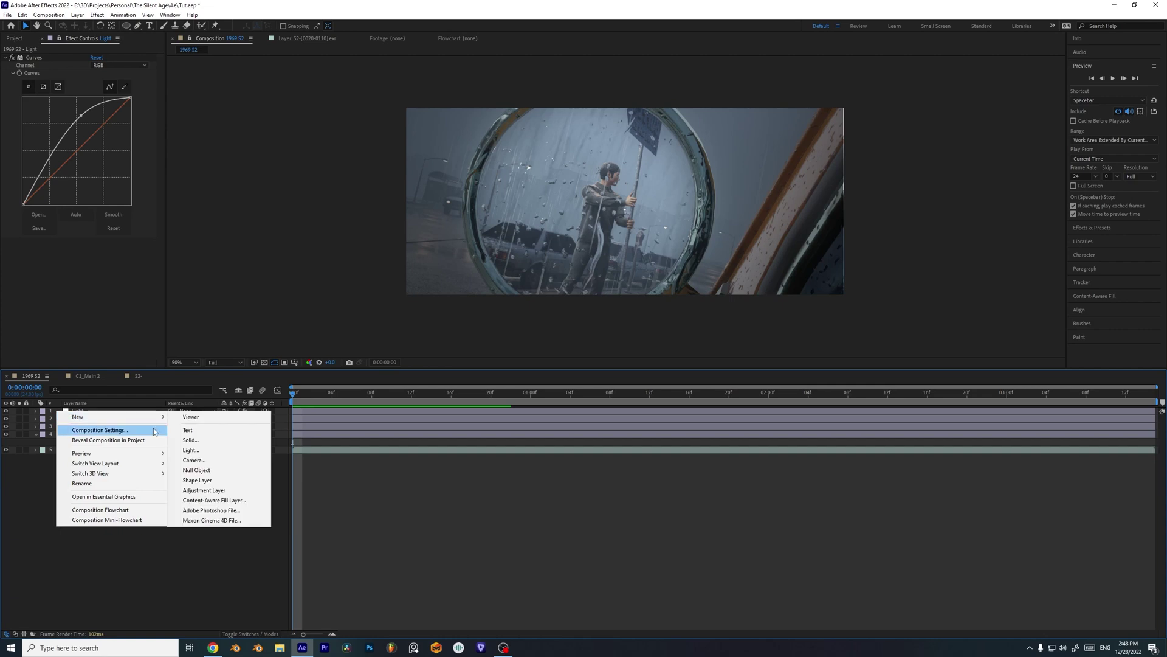
- Duplicate The Silent Age footage layer and move the copy to the top of the layer stack
click(492, 465)
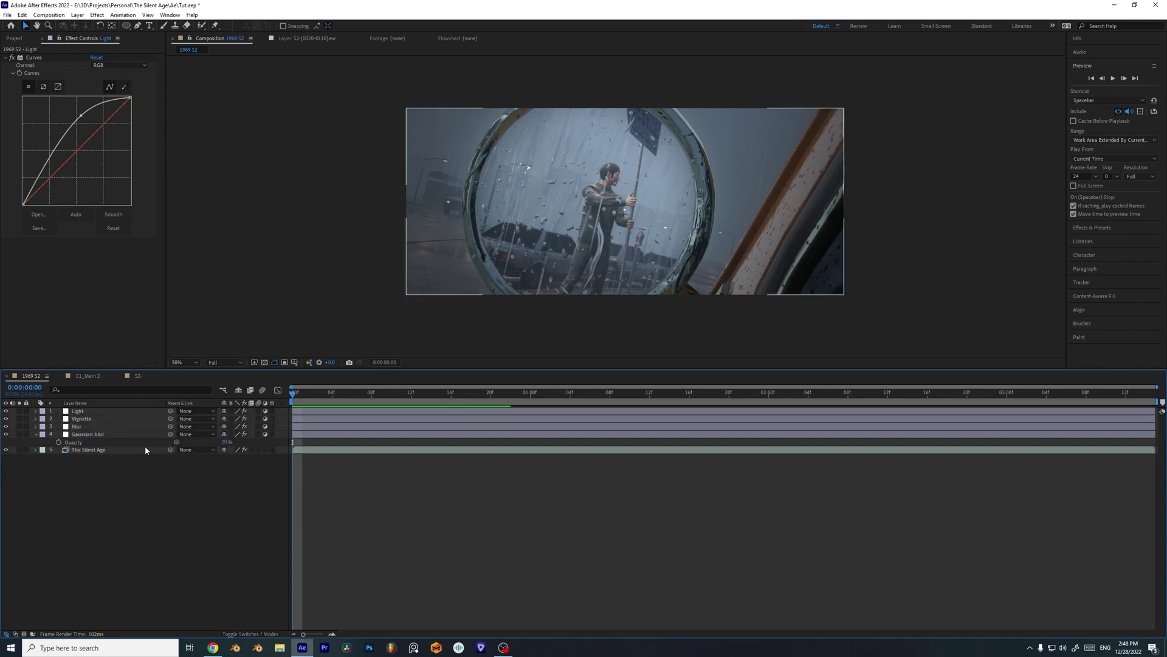
click(145, 449)
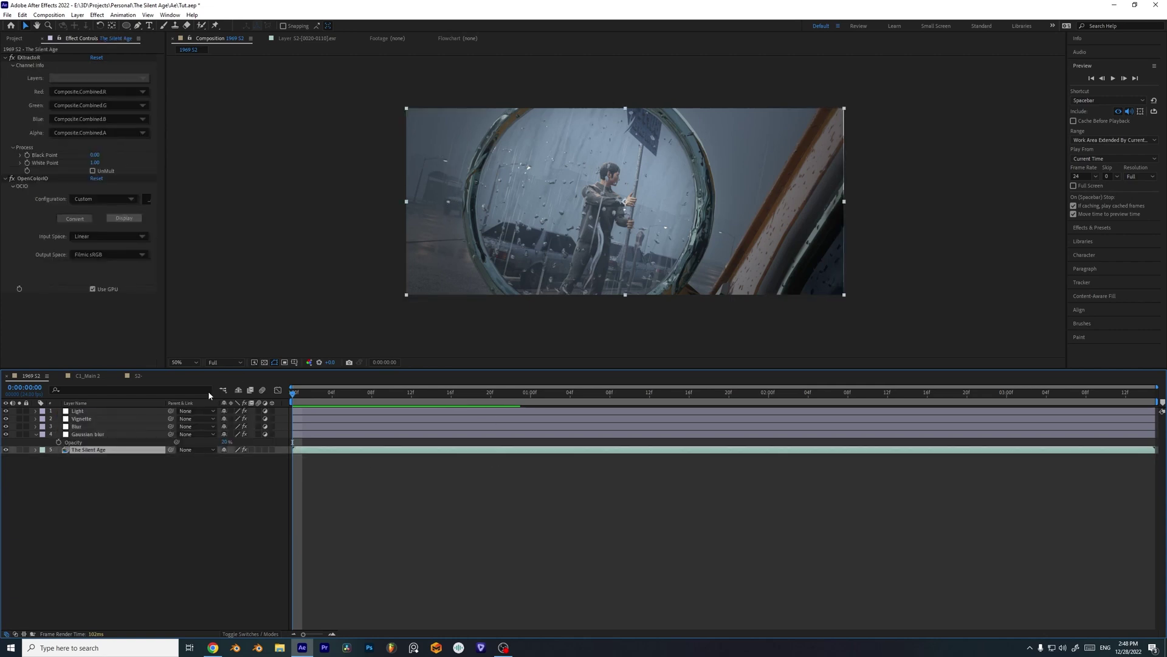
key(ctrl+d)
drag(107, 451, 113, 412)
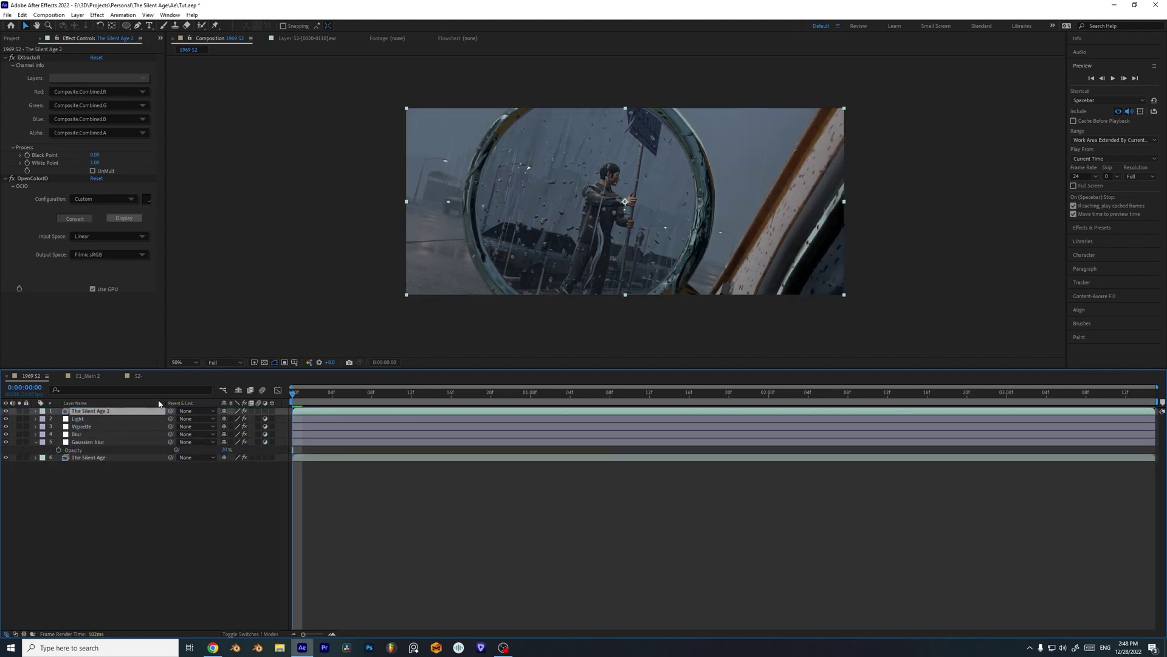
- Set the duplicate footage layer's EXtractoR effect to the View Layer.Emit pass
click(129, 77)
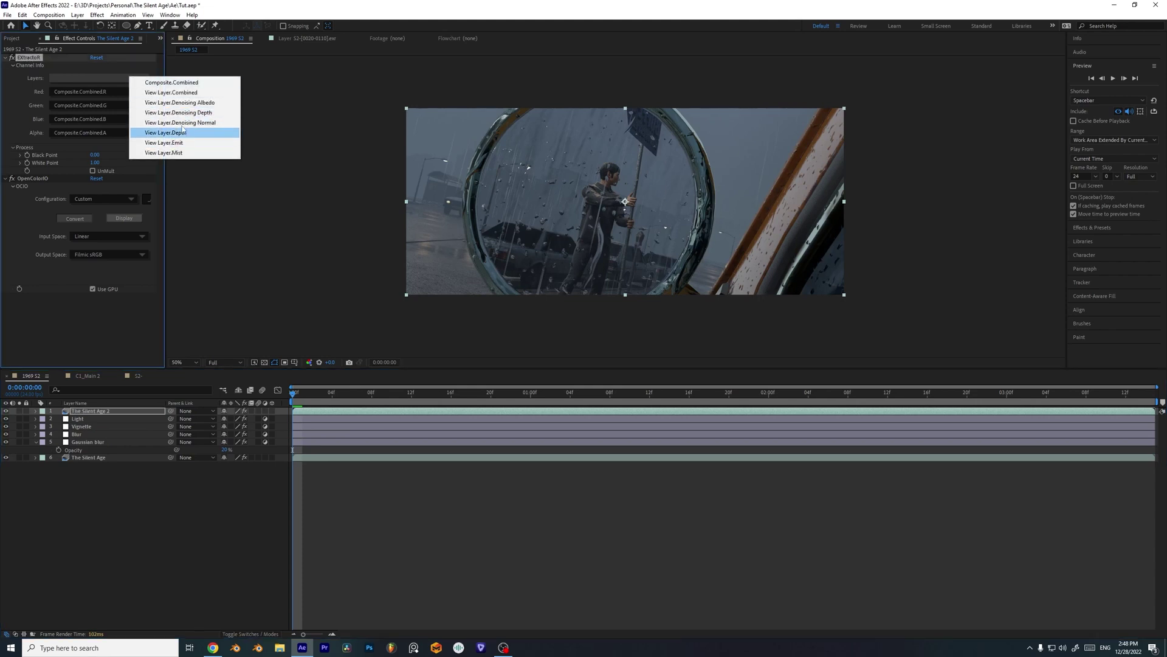
click(96, 78)
click(96, 78)
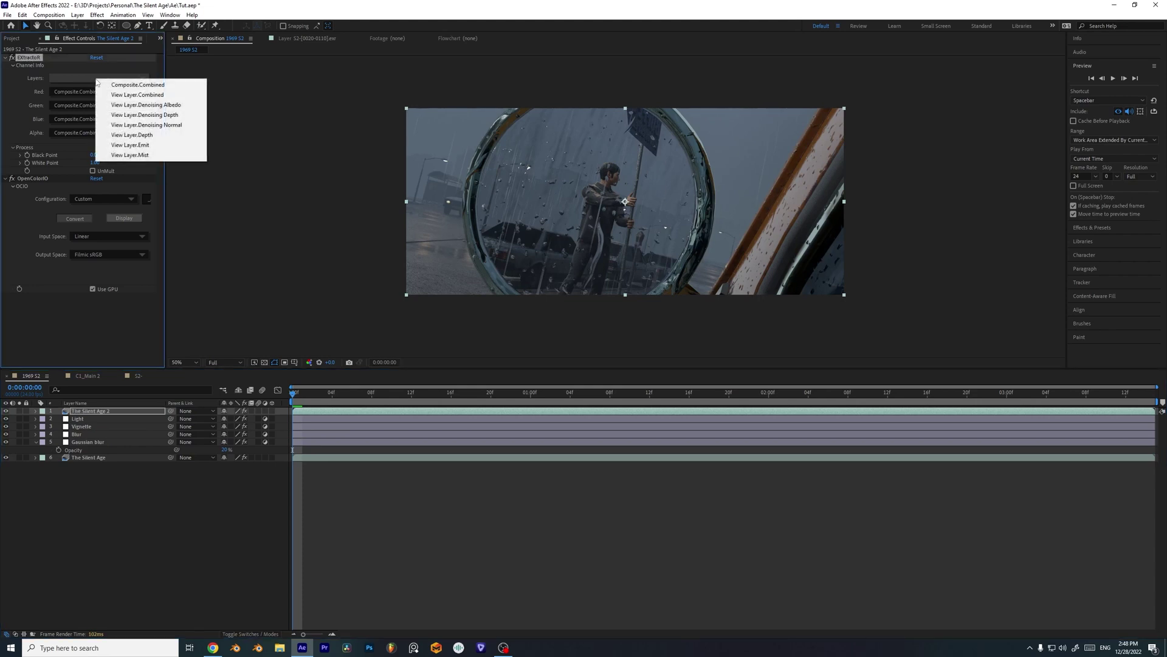
click(165, 146)
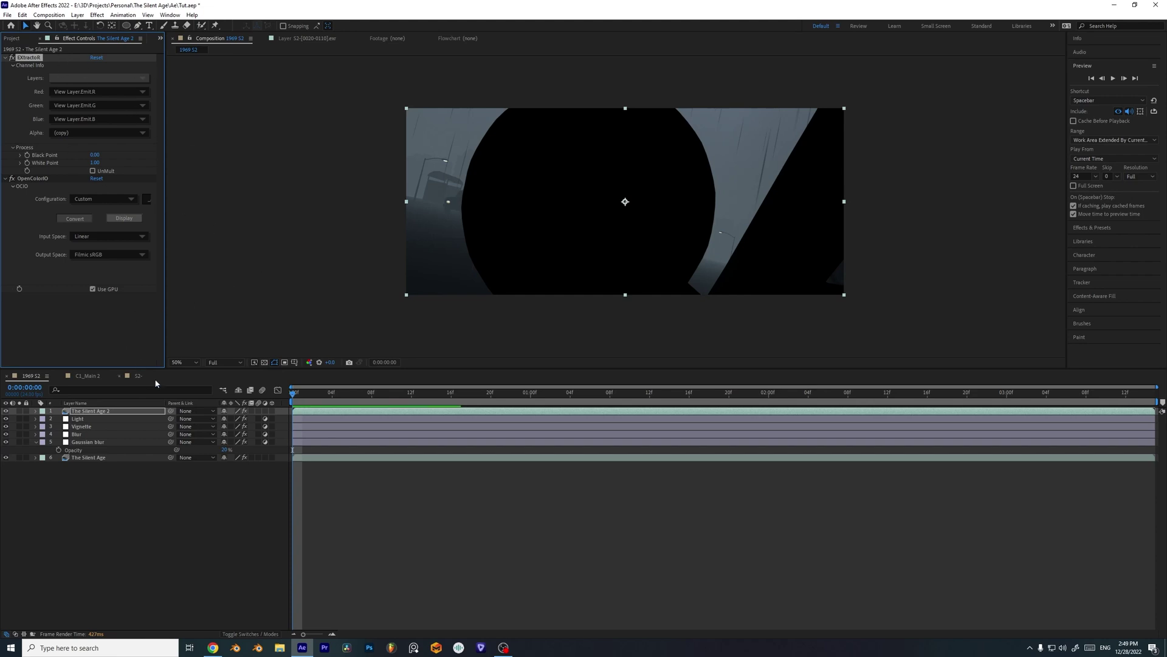
click(105, 78)
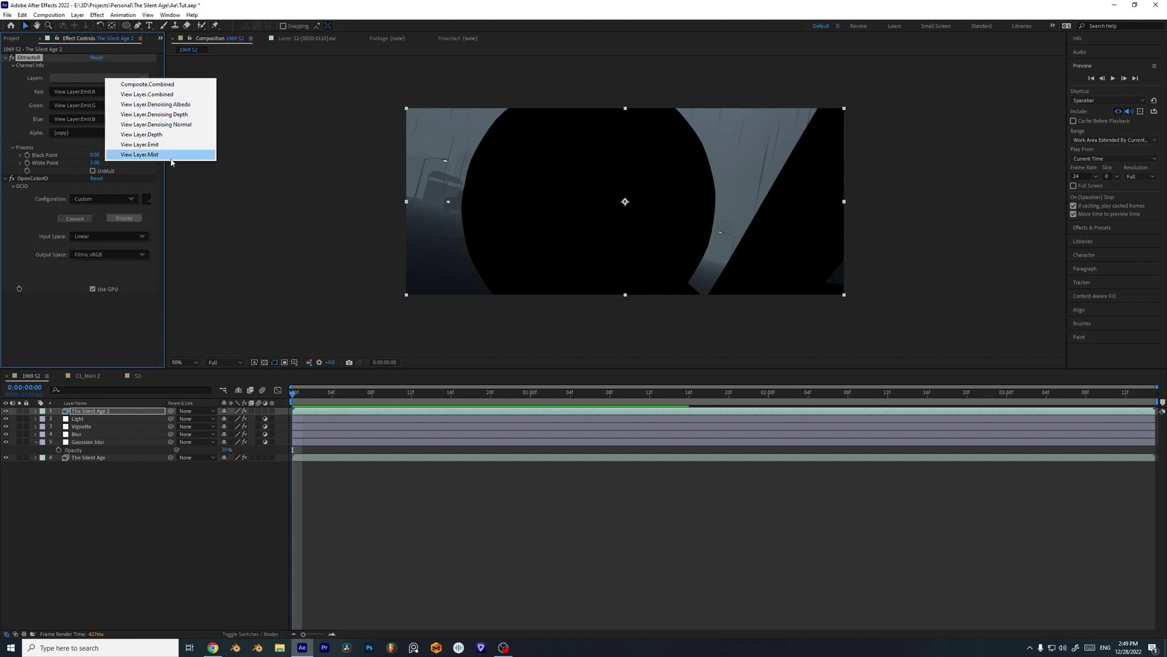
click(161, 94)
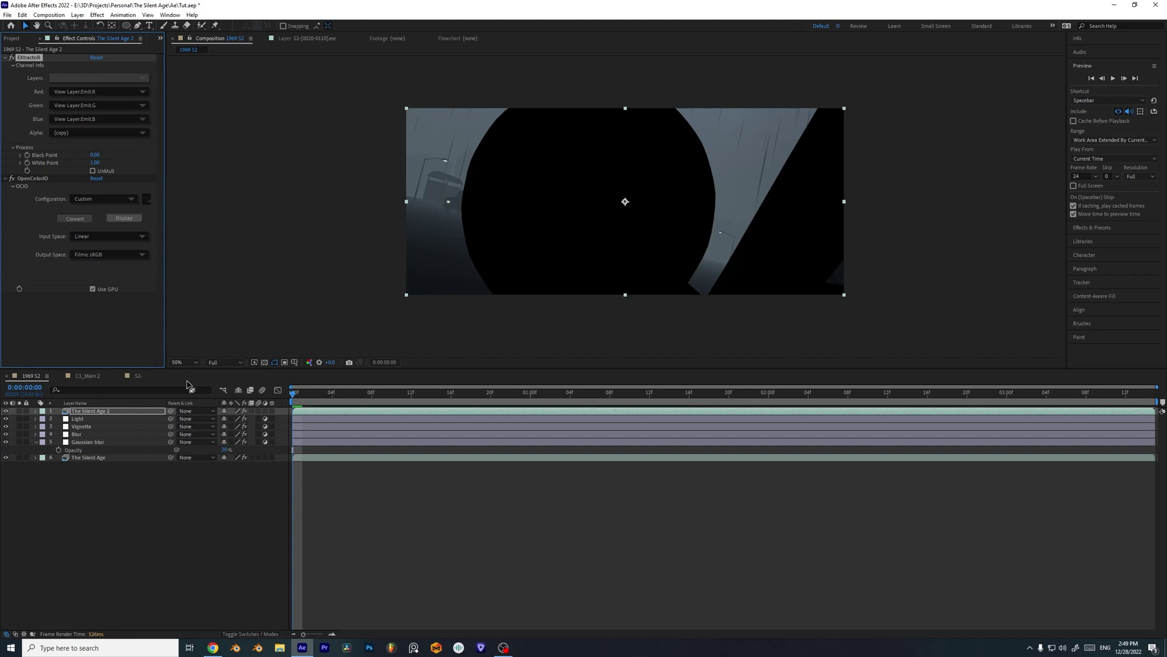
- Create a new adjustment layer directly above the Light layer, below the duplicated footage
right_click(81, 424)
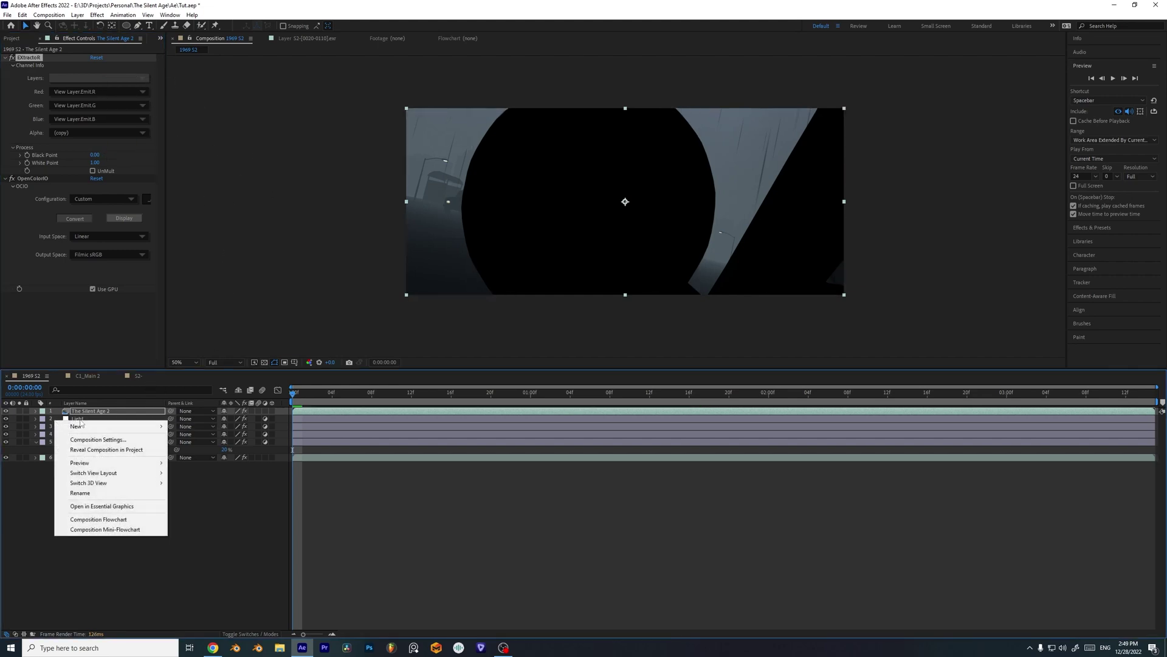
click(70, 419)
right_click(57, 419)
click(71, 413)
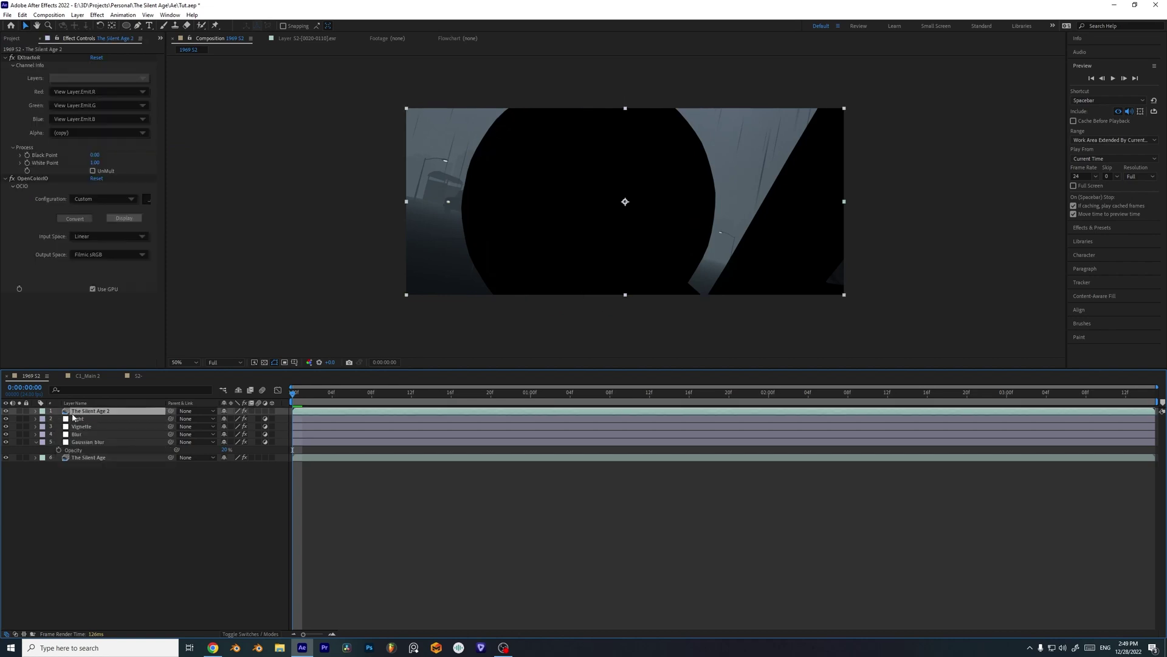
click(69, 419)
right_click(59, 421)
mouse_move(75, 423)
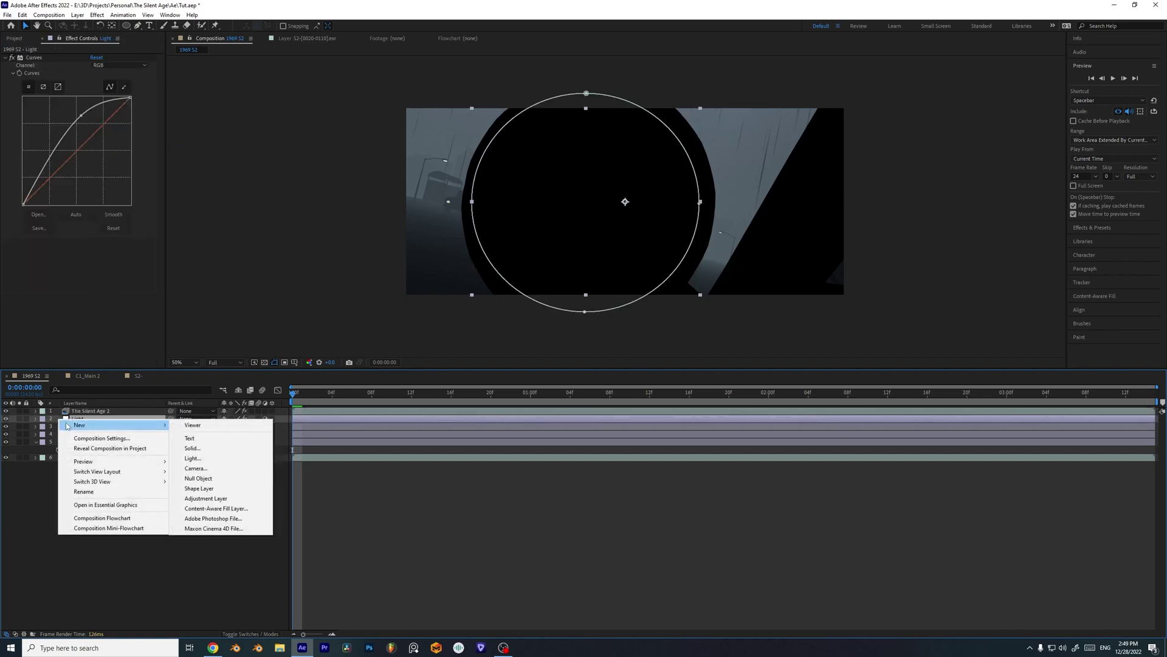
click(217, 495)
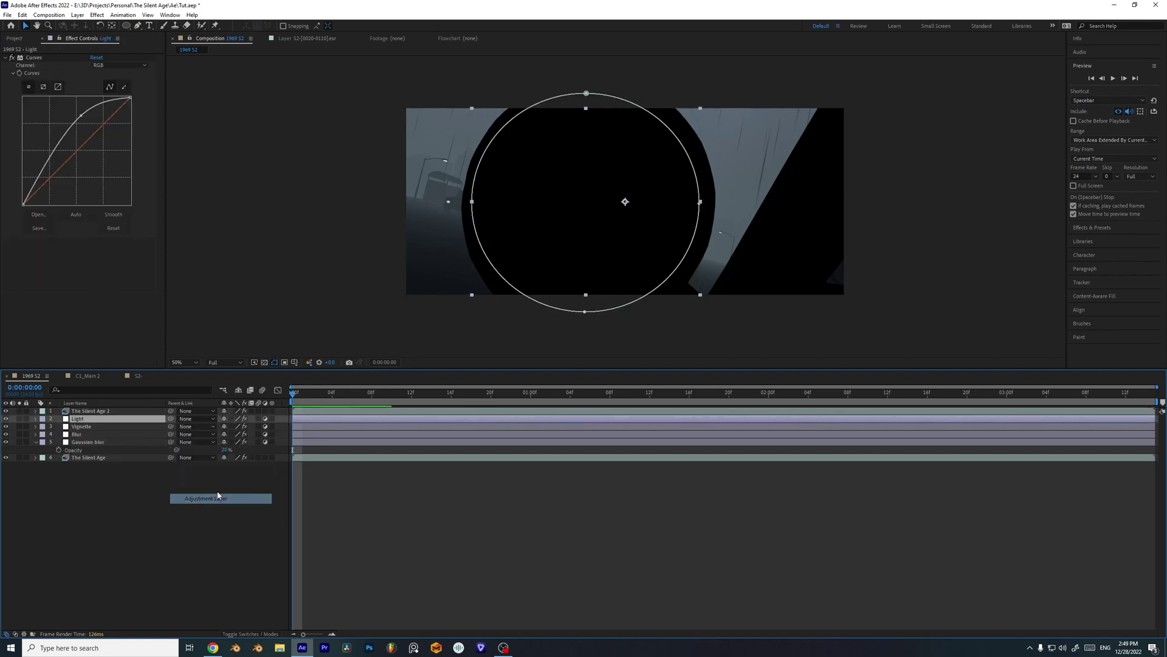
- Rename the new adjustment layer as Glow
right_click(57, 420)
click(90, 414)
right_click(113, 419)
click(166, 385)
click(166, 387)
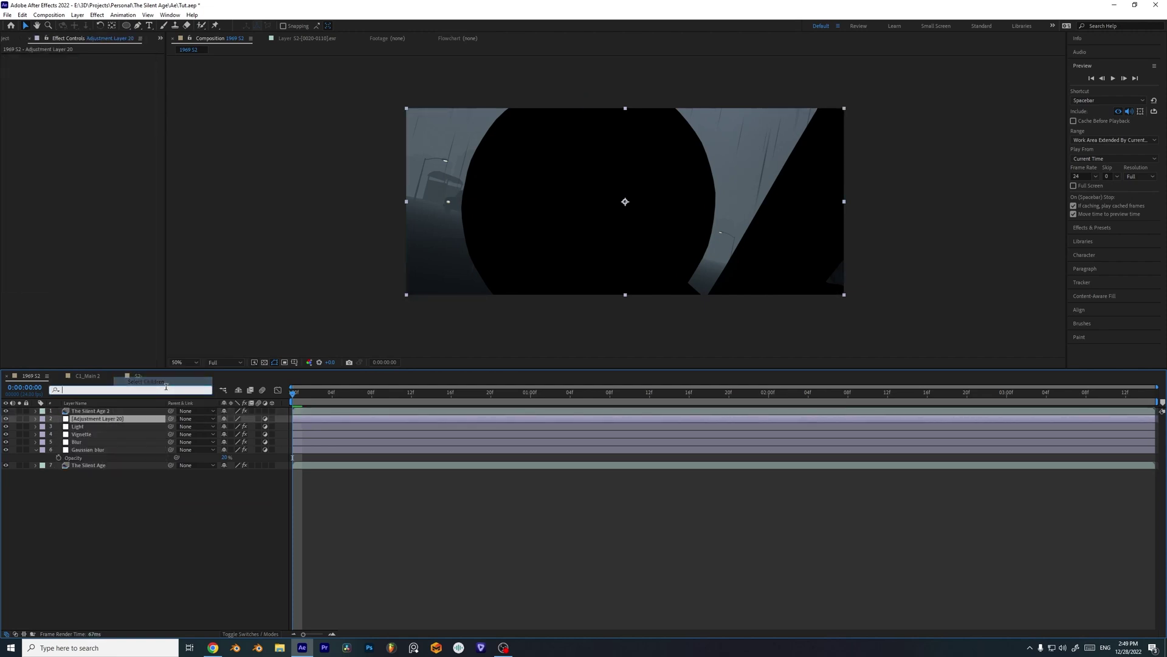
click(130, 426)
right_click(130, 419)
click(164, 394)
text(Gl)
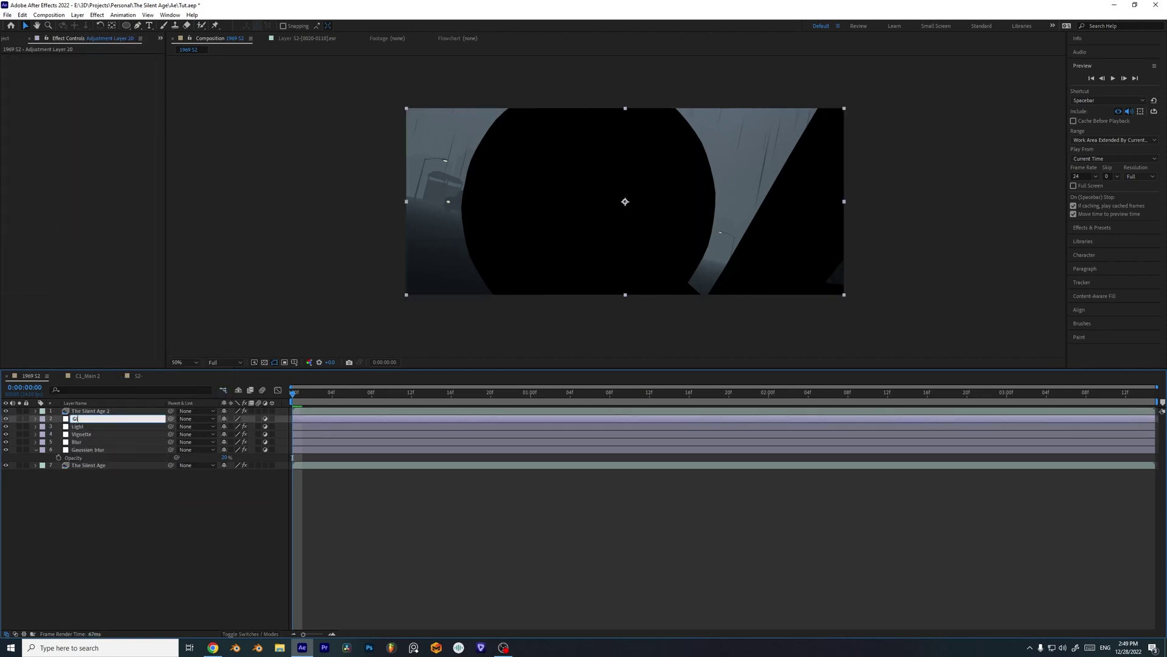
text(ow)
key(Return)
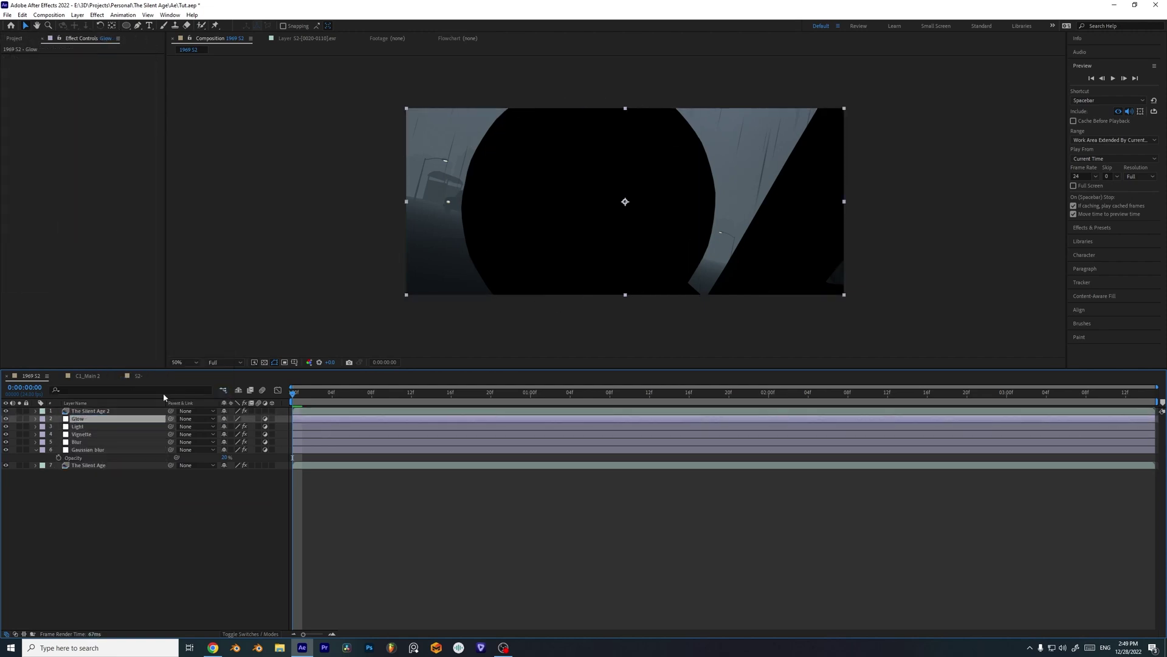
- Set the Glow adjustment layer's track matte to Luma Matte "The Silent Age 2"
click(253, 635)
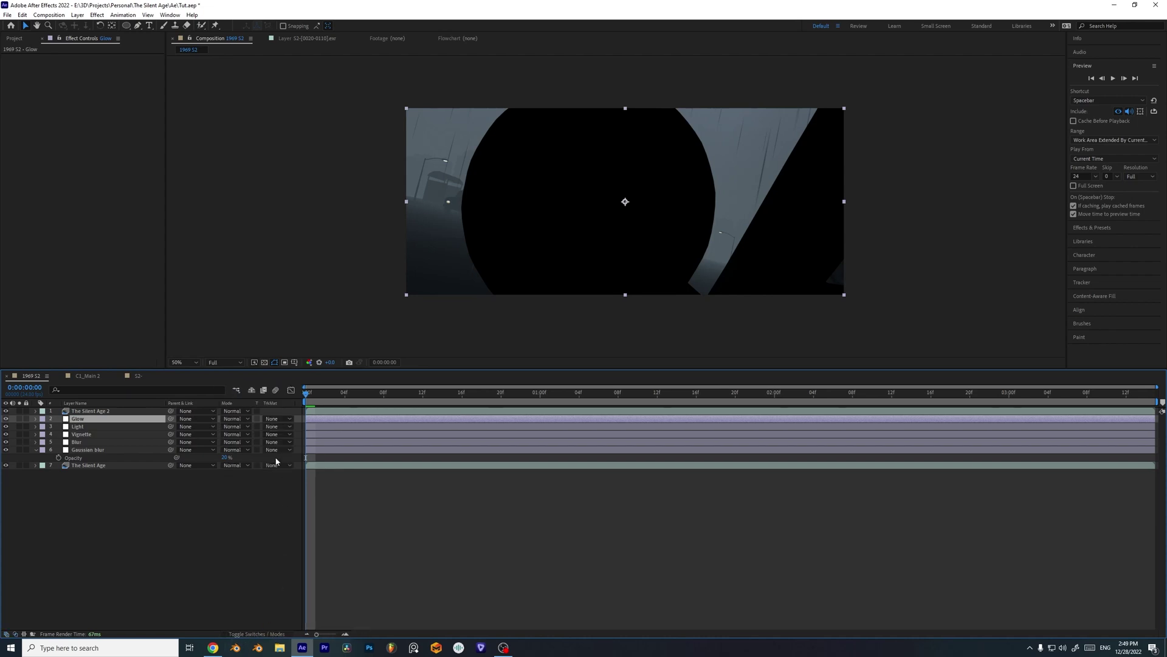
click(273, 419)
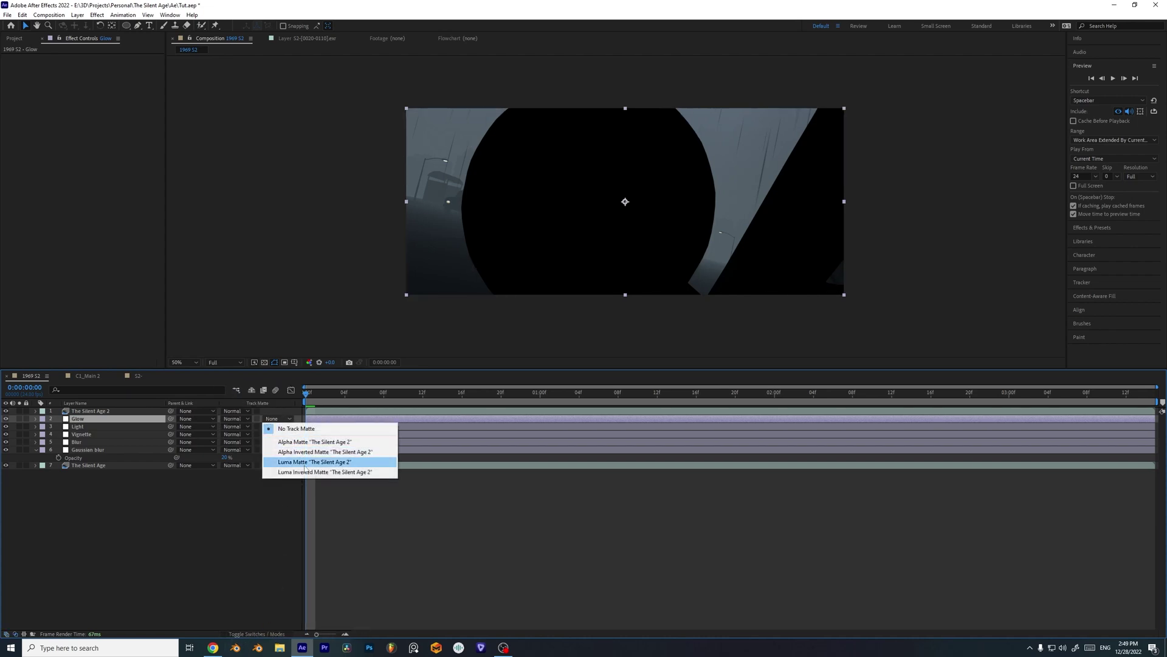
click(306, 462)
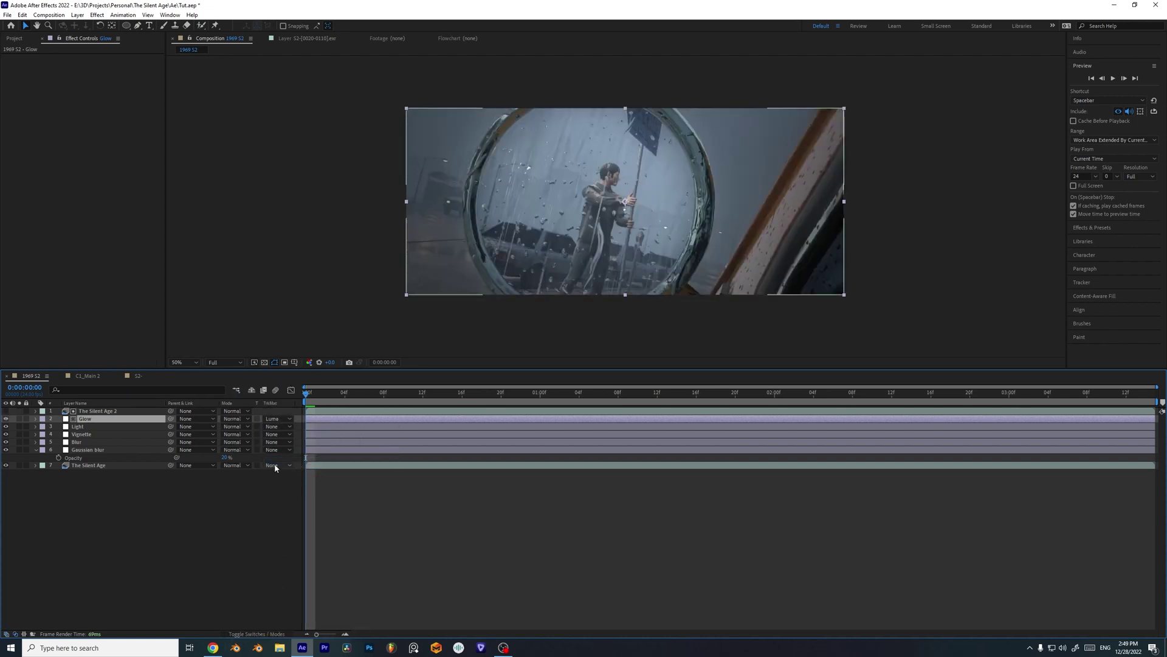
- Apply the Deep Glow effect to the Glow layer and set its Threshold to 47%
click(138, 412)
click(94, 419)
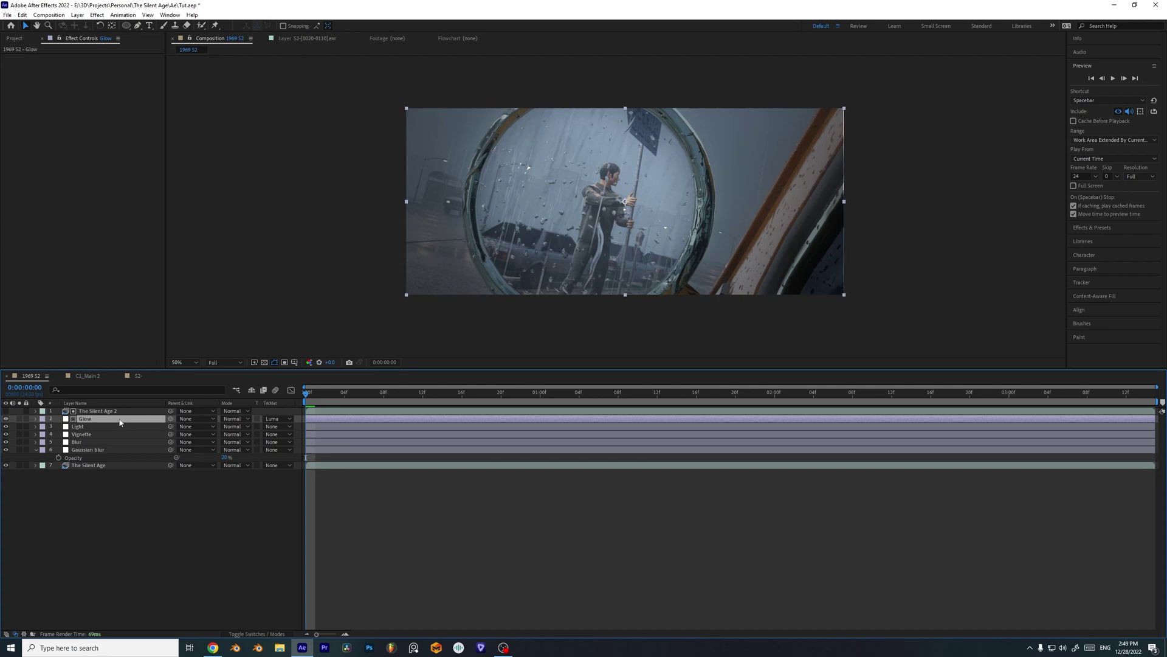
key(ctrl+space)
text(glow)
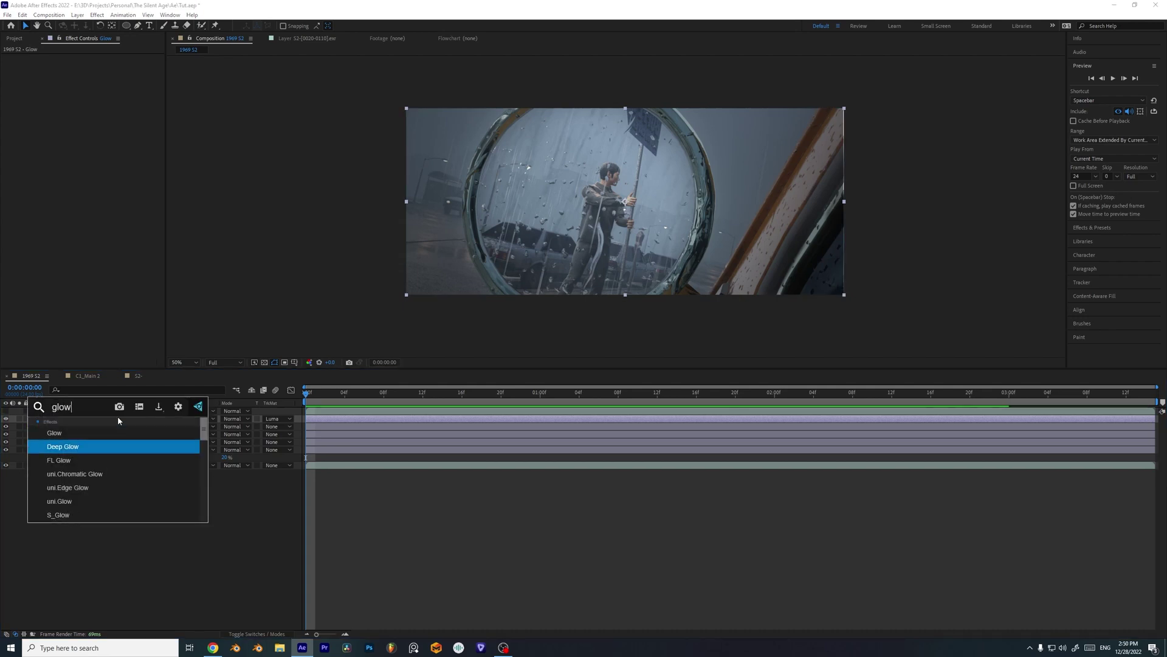
key(Escape)
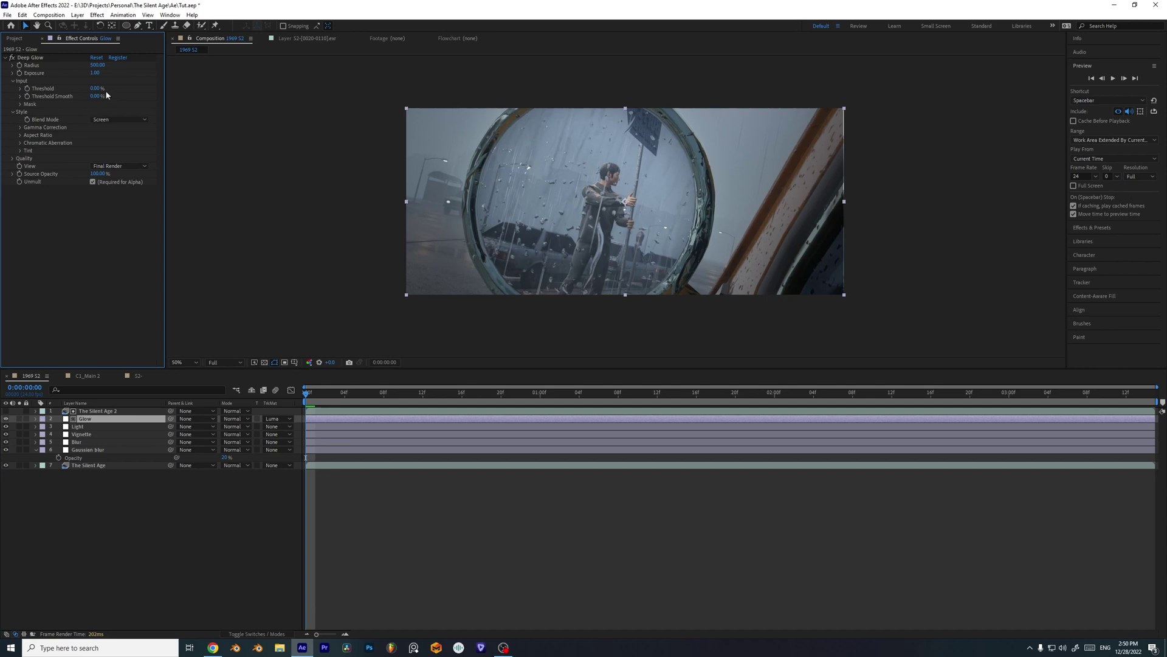
mouse_move(94, 89)
mouse_down()
mouse_move(140, 88)
mouse_move(101, 89)
mouse_move(115, 89)
mouse_up()
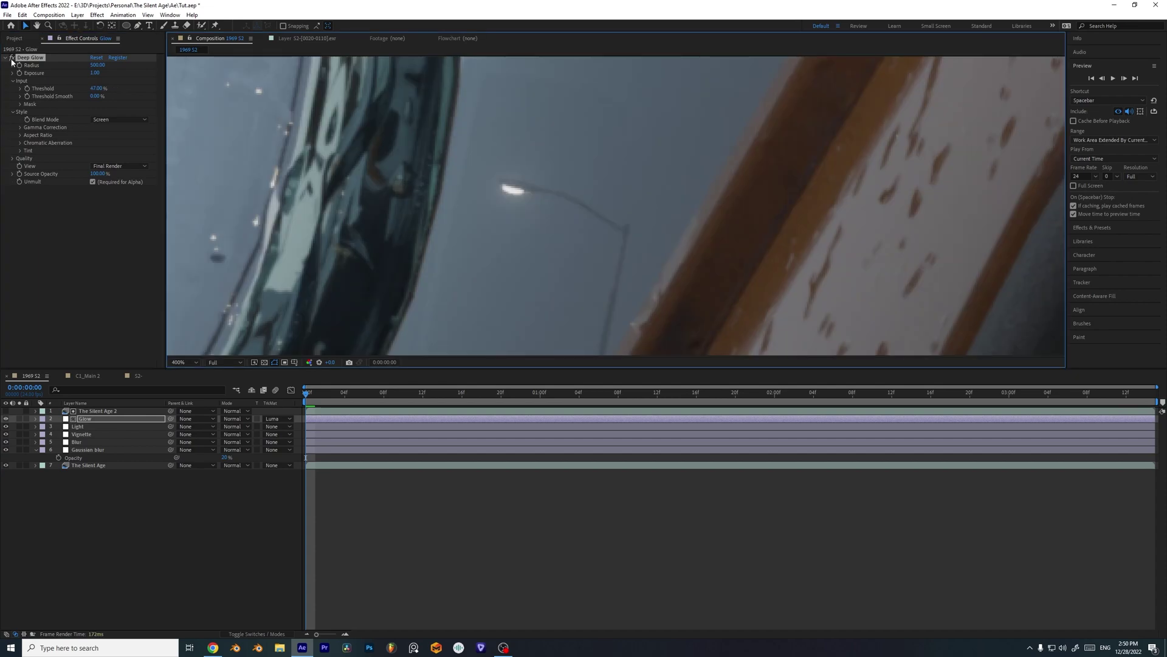
- Temporarily show The Silent Age 2 matte layer and examine the street lamp and headlight areas, then hide it again
click(7, 412)
scroll(567, 268, down, 3)
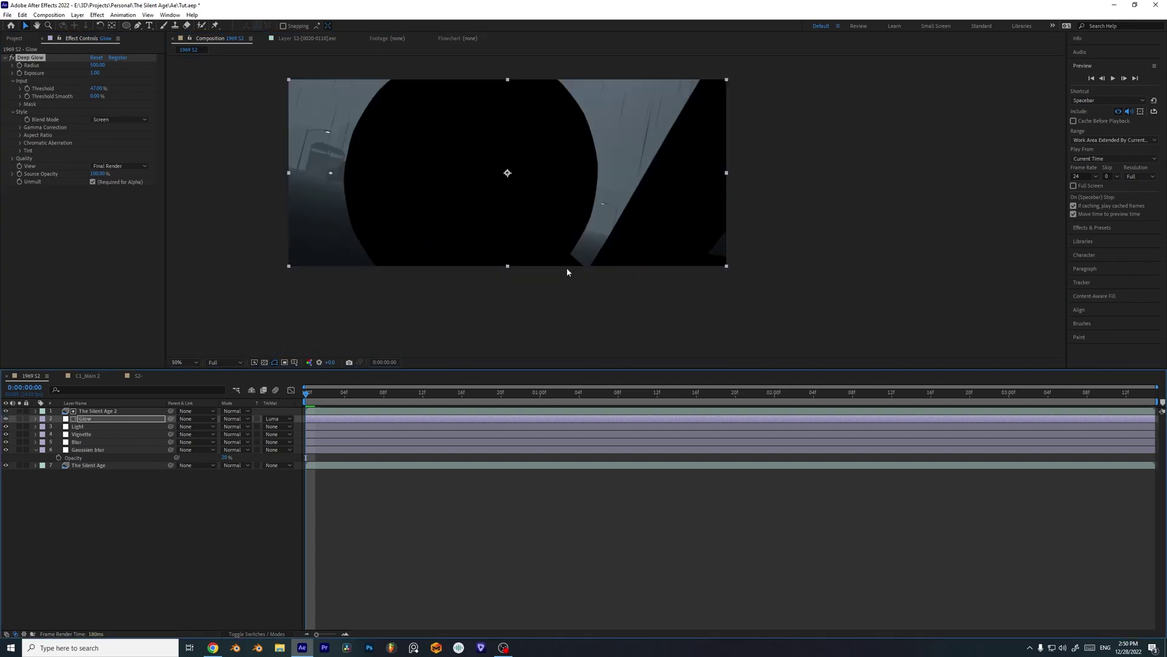
drag(567, 268, 728, 292)
scroll(365, 202, up, 2)
drag(285, 202, 624, 322)
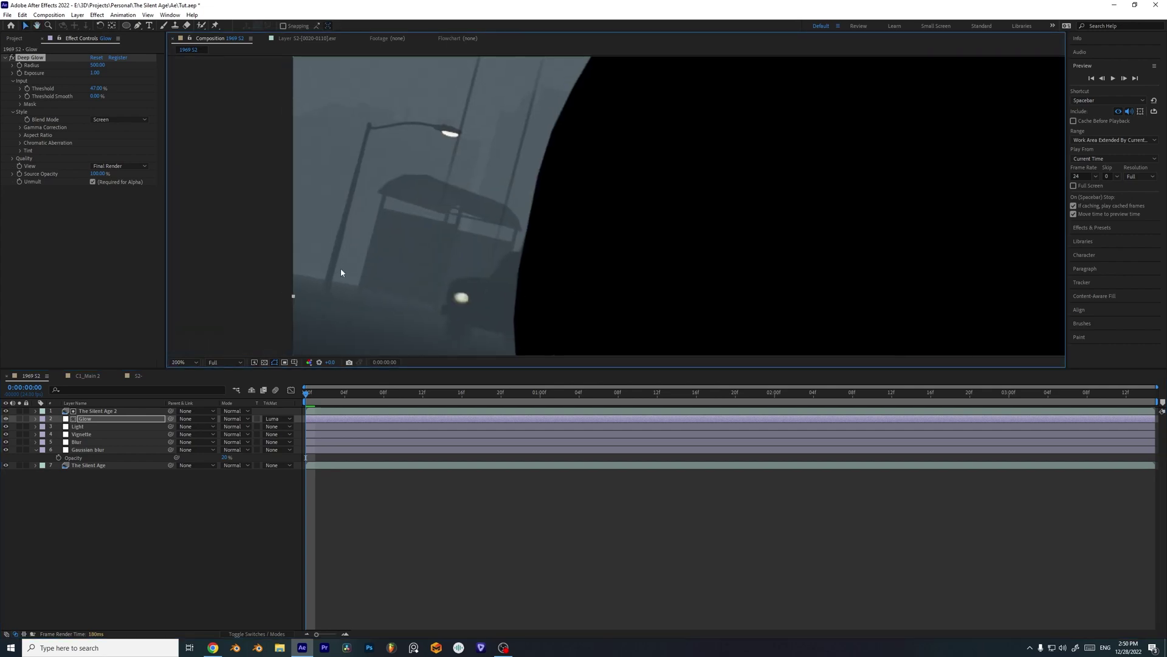
drag(344, 262, 318, 201)
drag(413, 242, 412, 204)
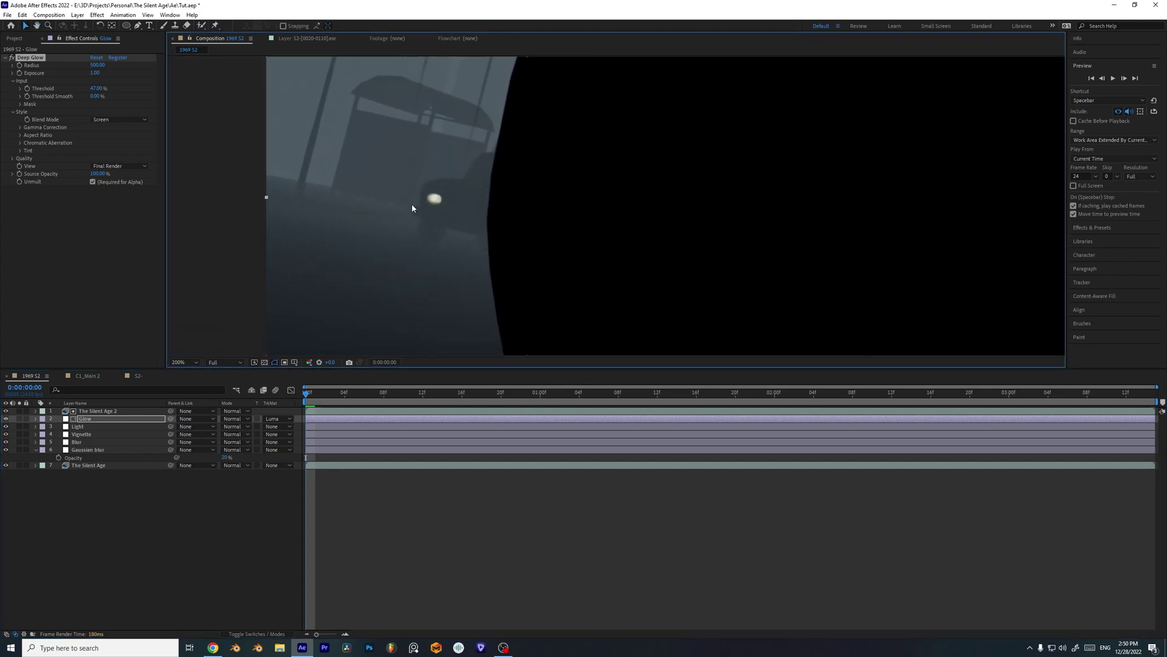
scroll(427, 211, down, 4)
drag(334, 219, 311, 228)
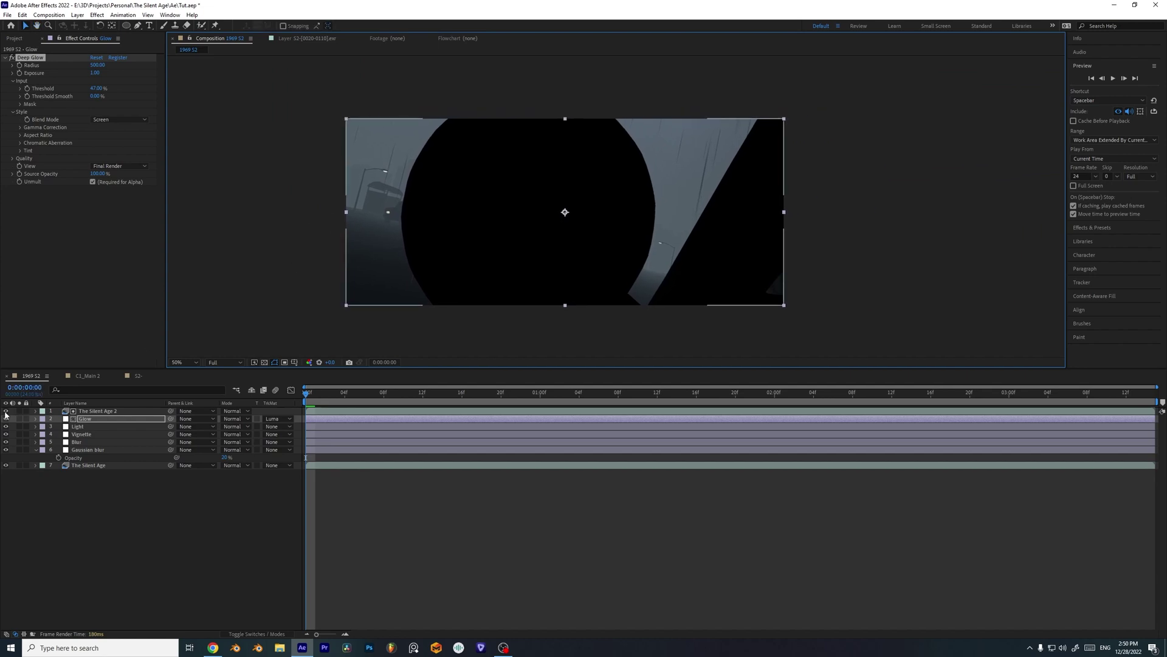
click(6, 411)
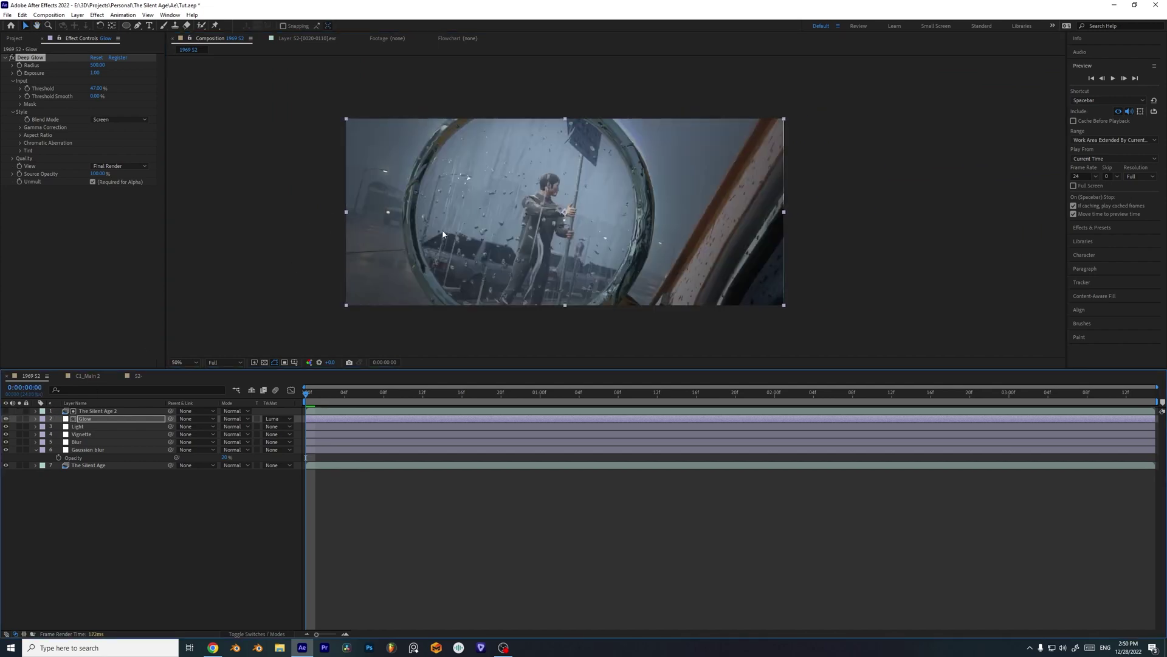
- Raise the Deep Glow effect's Radius to about 669 and increase its Exposure for stronger light glows
drag(443, 228, 393, 227)
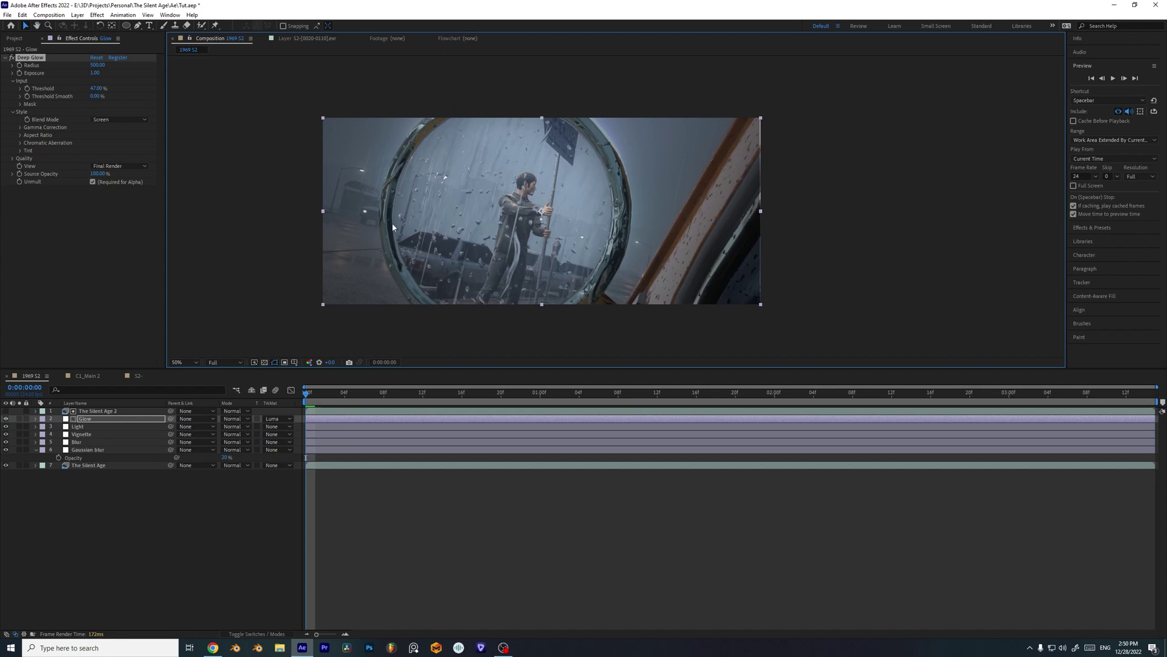
click(106, 420)
scroll(244, 254, up, 1)
drag(243, 254, 547, 269)
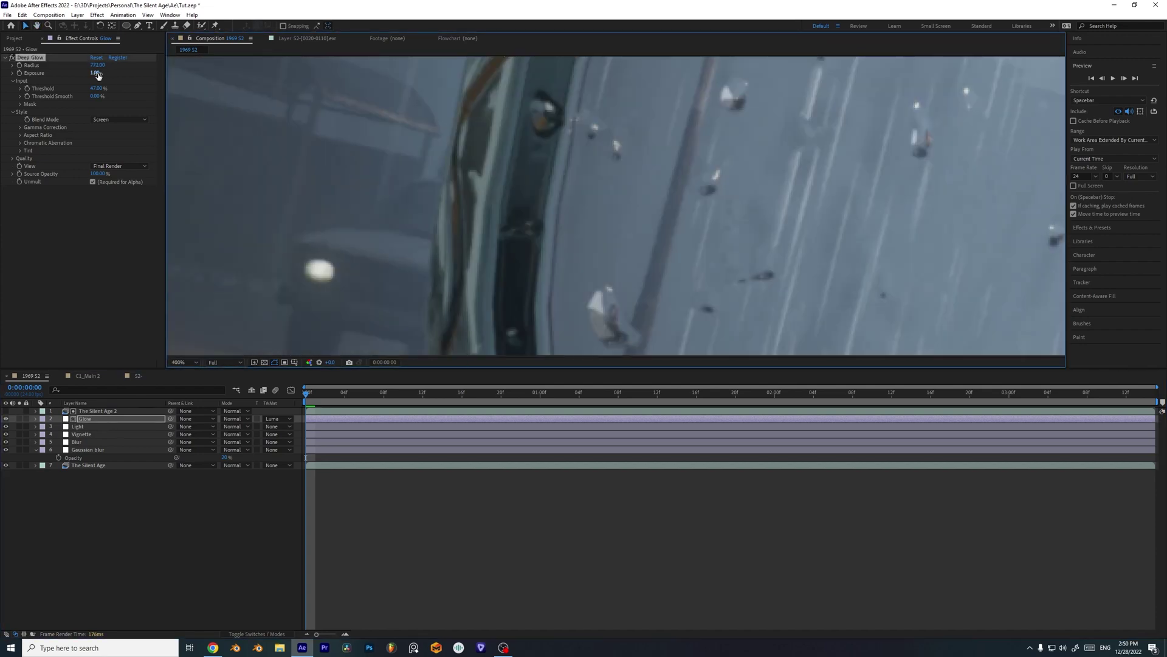
mouse_move(95, 74)
mouse_down()
mouse_move(144, 79)
mouse_move(37, 79)
mouse_move(115, 78)
mouse_up()
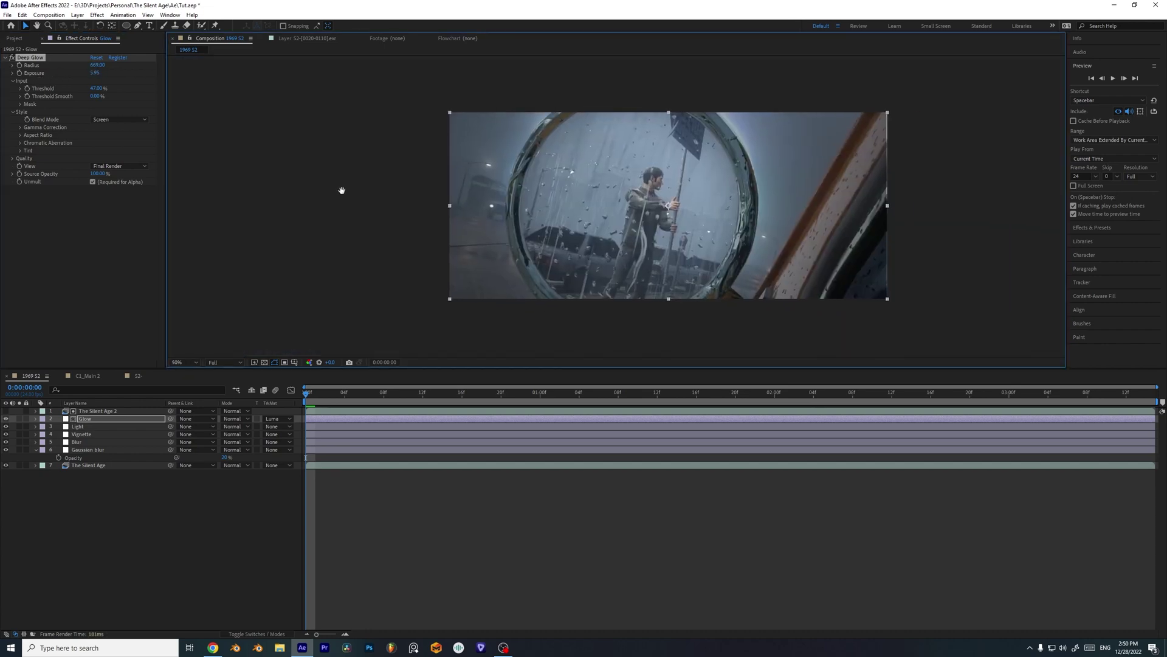
drag(342, 191, 338, 190)
scroll(401, 185, up, 1)
scroll(406, 182, down, 1)
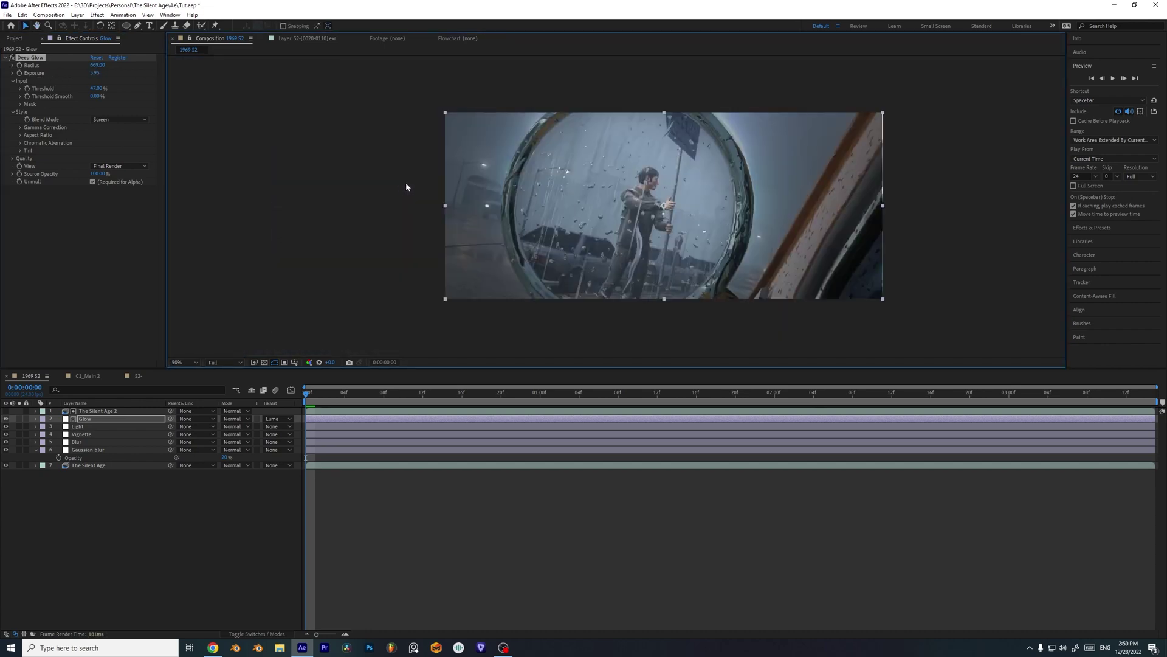
drag(414, 186, 383, 206)
scroll(490, 210, up, 1)
scroll(365, 203, down, 2)
scroll(459, 206, up, 1)
- Create a new adjustment layer on top of the layer stack and apply the Optics Compensation effect to it
right_click(55, 526)
mouse_move(98, 421)
click(203, 489)
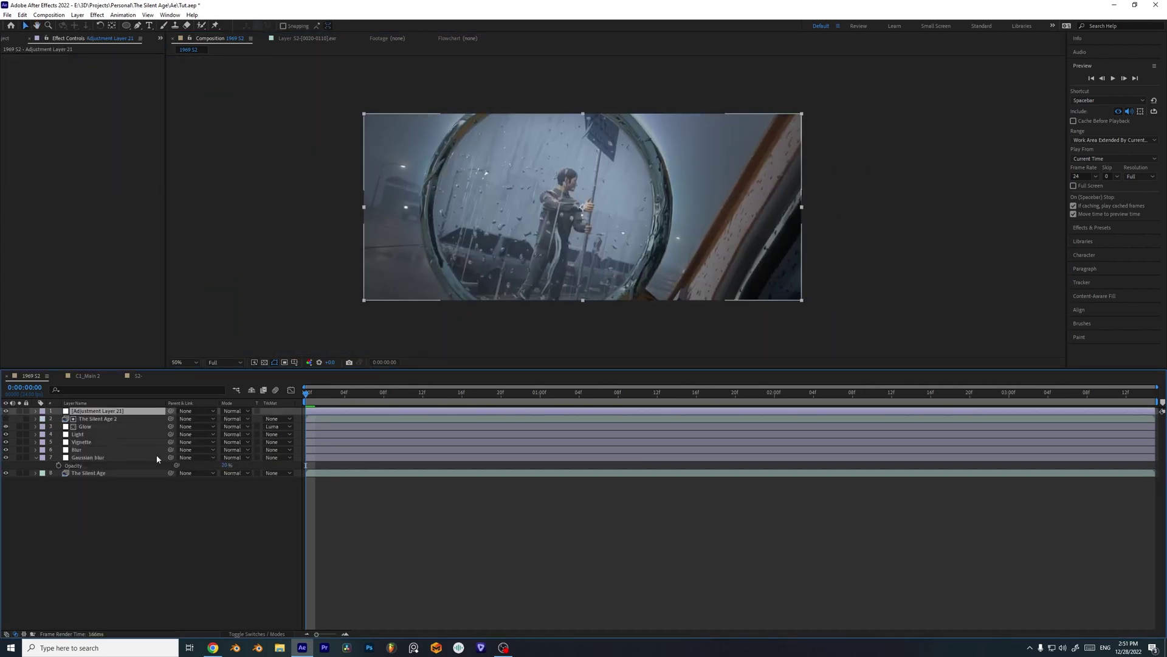
key(ctrl+space)
text(optic)
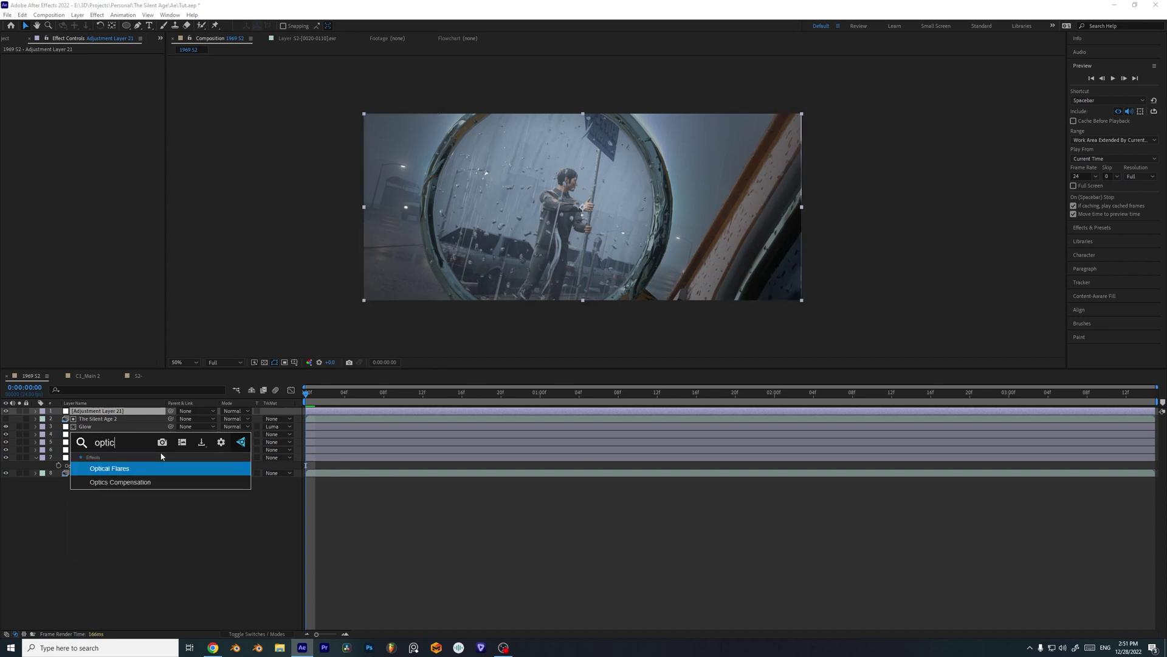
key(Down)
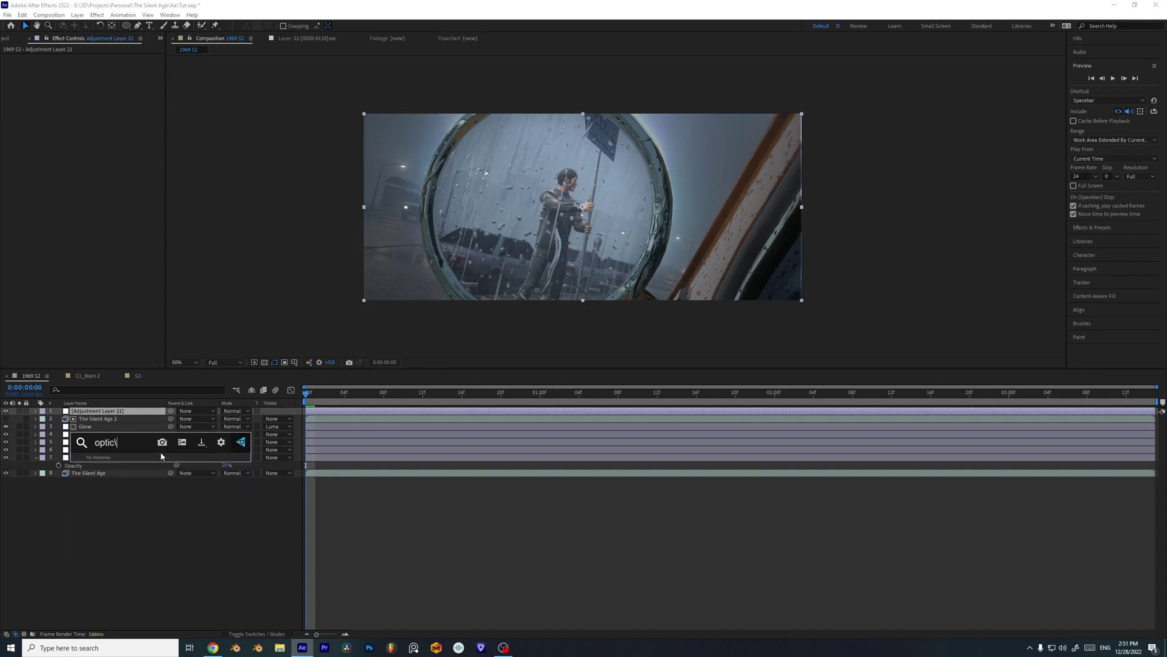
key(Down)
key(Return)
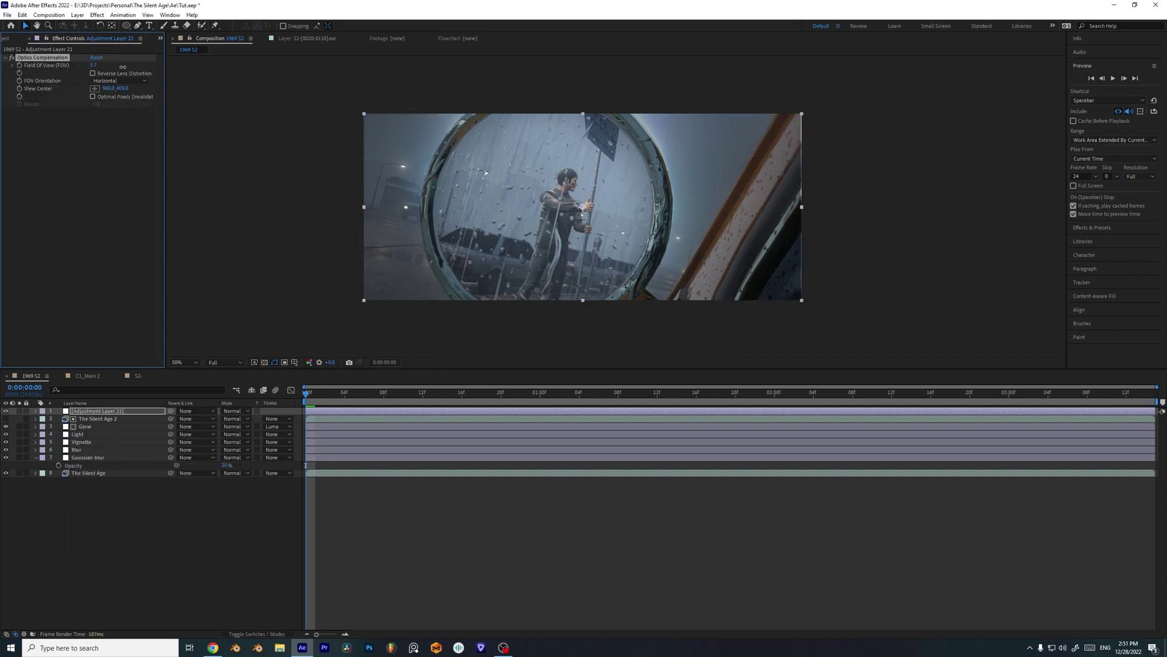
- Enable Reverse Lens Distortion in Optics Compensation and set the Field Of View to about 37.2
drag(123, 66, 227, 74)
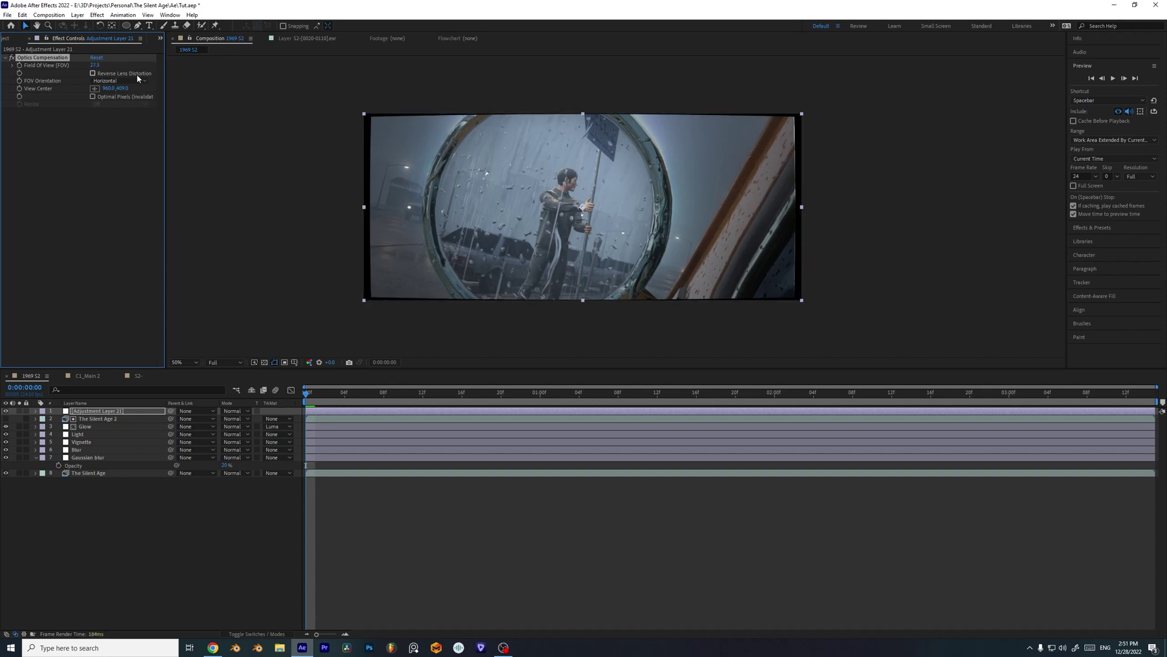
click(138, 75)
drag(95, 66, 139, 71)
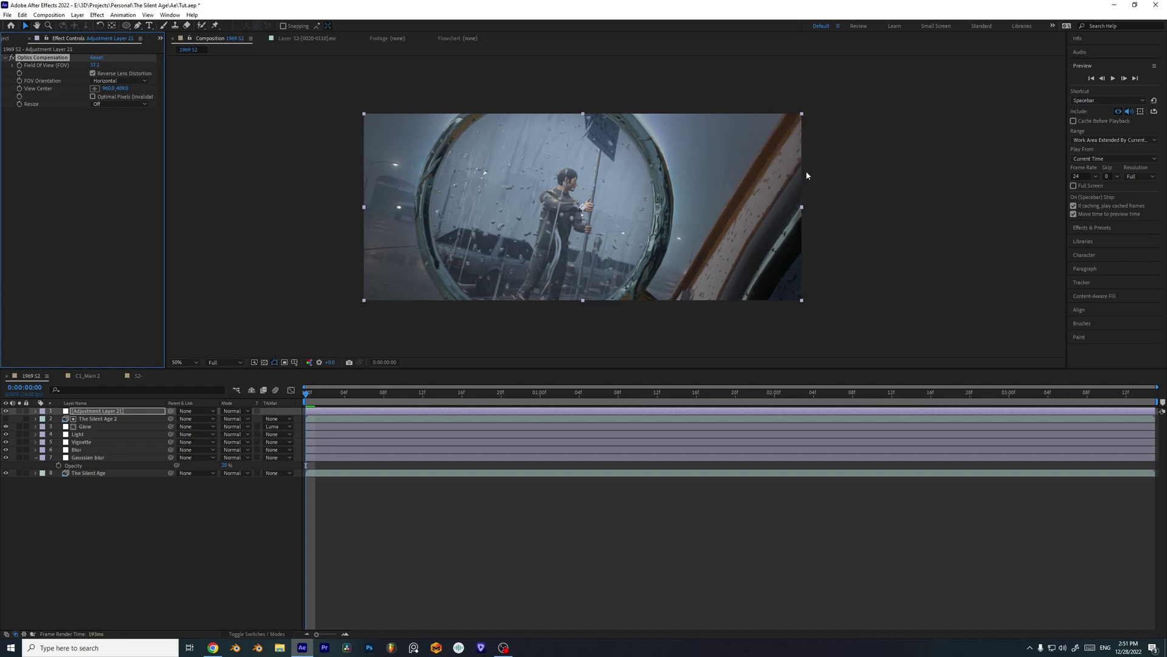
- Add the uni.RGB Separation effect to the lens distortion adjustment layer, set its Radius to 1, and inspect the street lamp's fringing
key(ctrl+space)
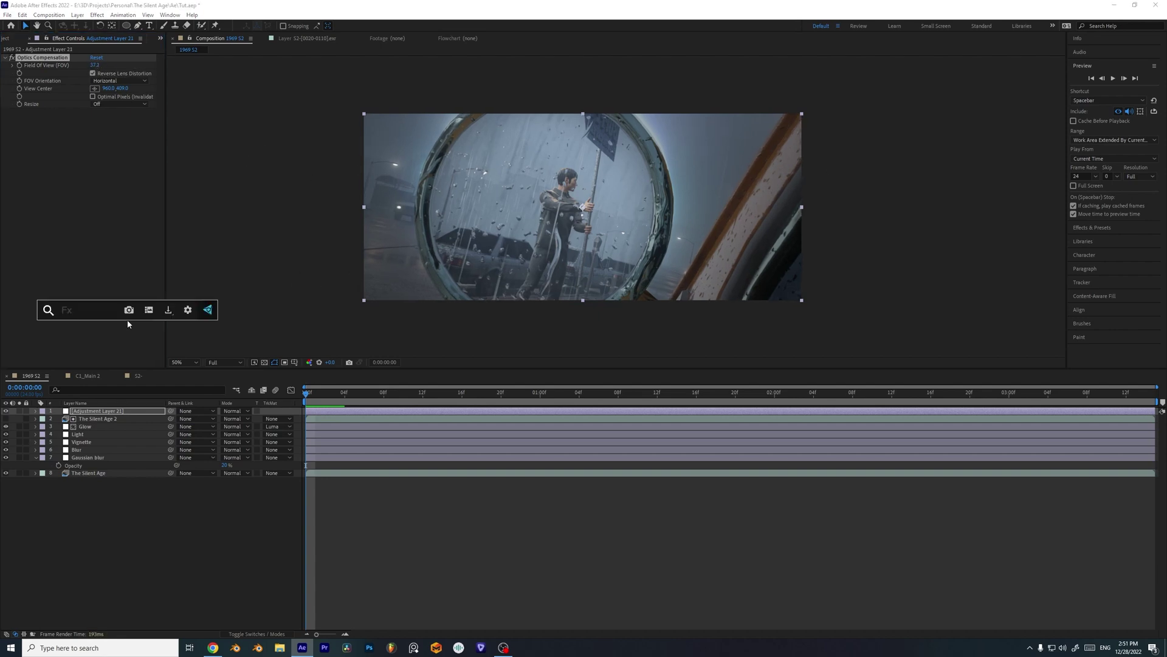
text(rgb)
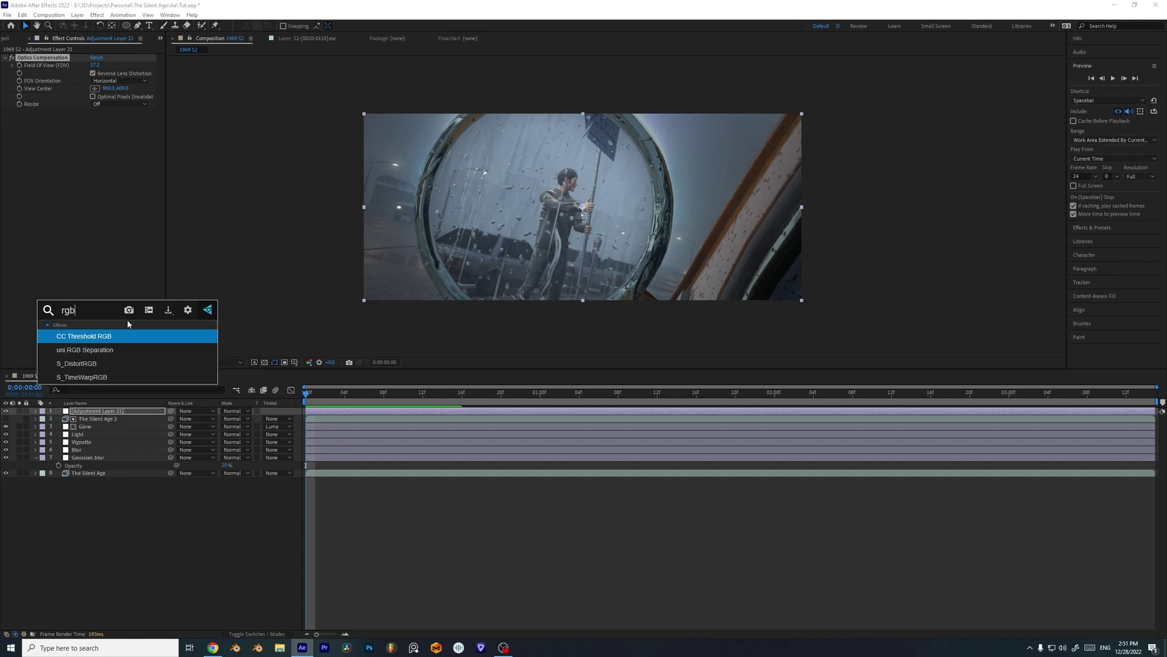
key(Return)
click(94, 182)
text(1)
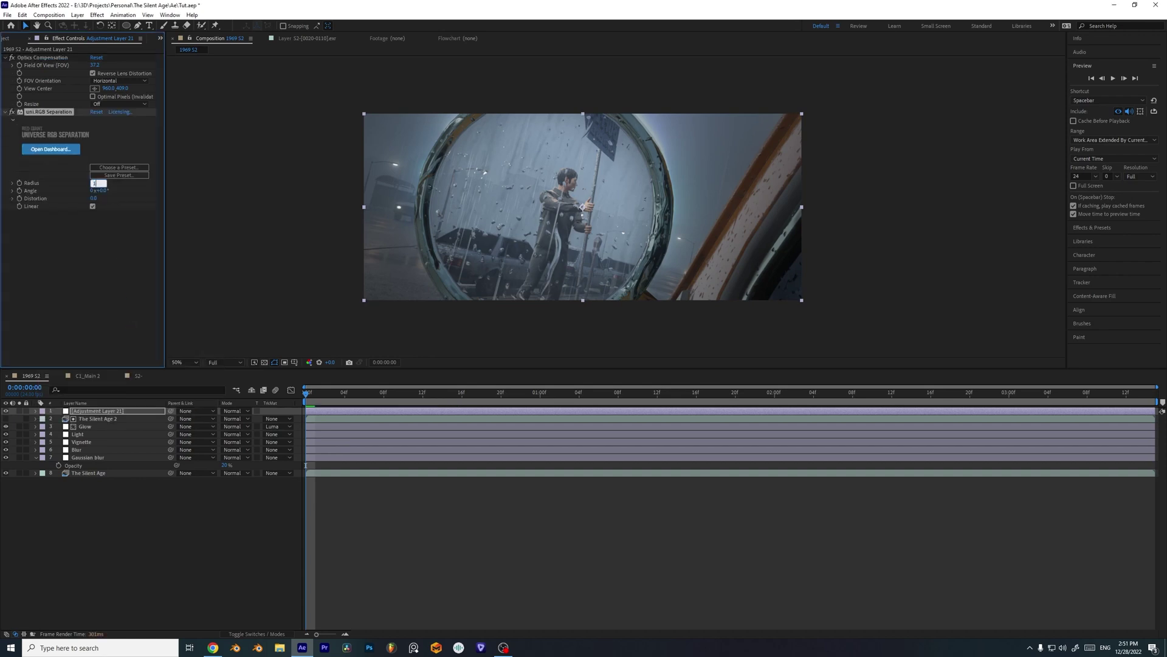
key(Return)
scroll(555, 273, up, 4)
scroll(409, 239, up, 2)
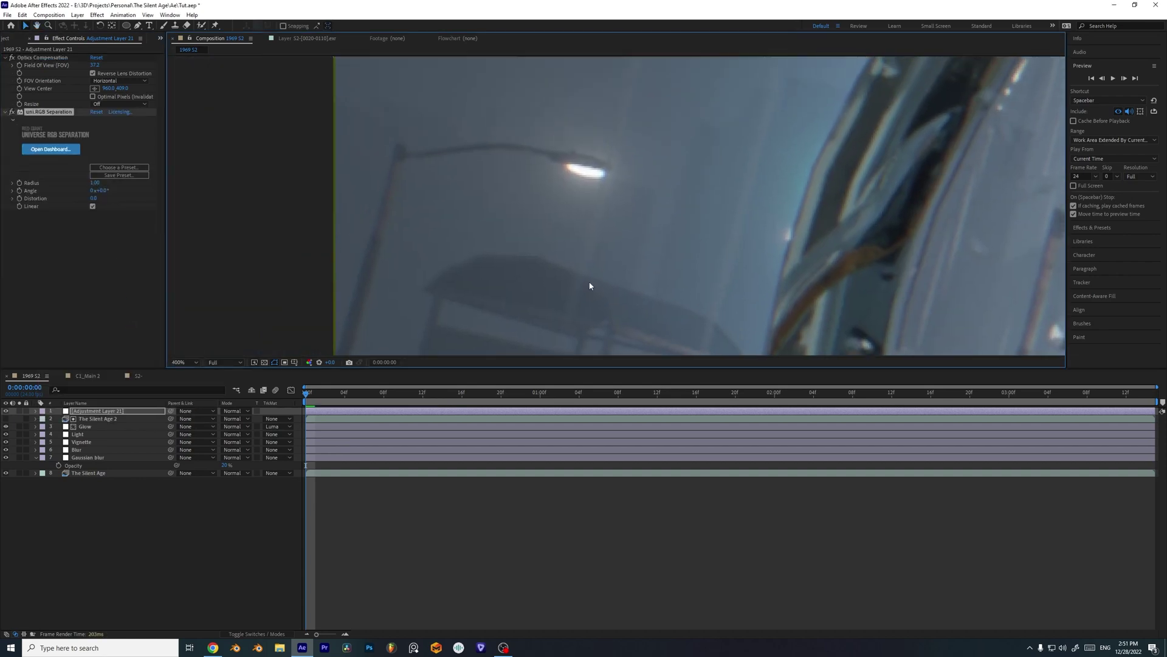
scroll(568, 310, up, 1)
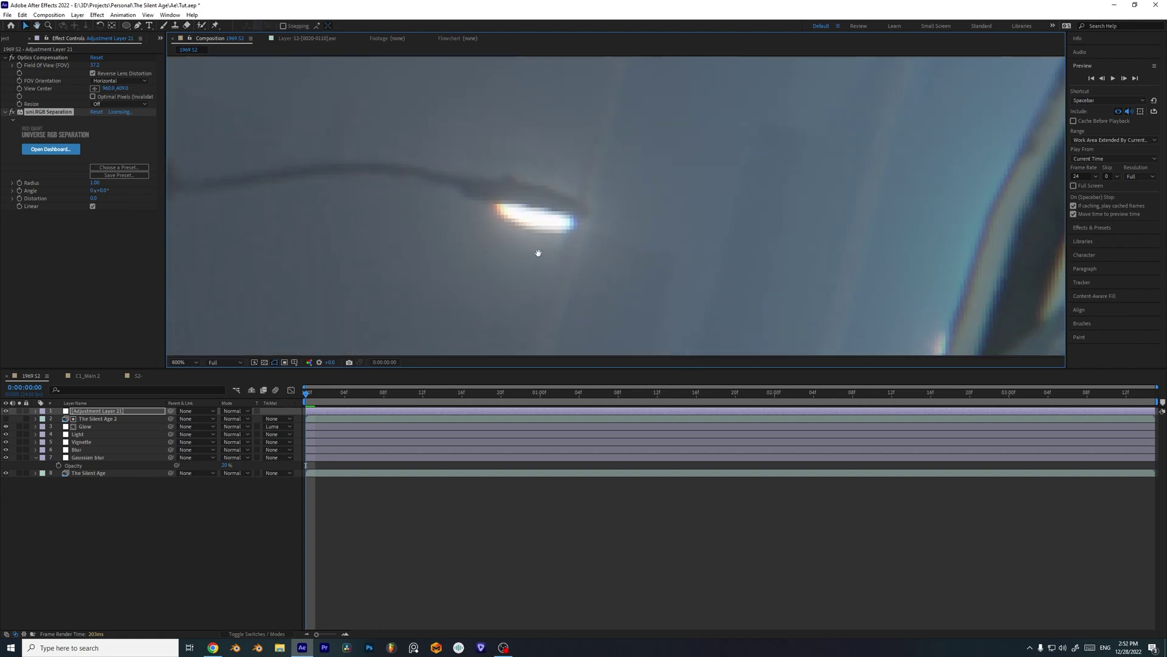
scroll(703, 247, down, 8)
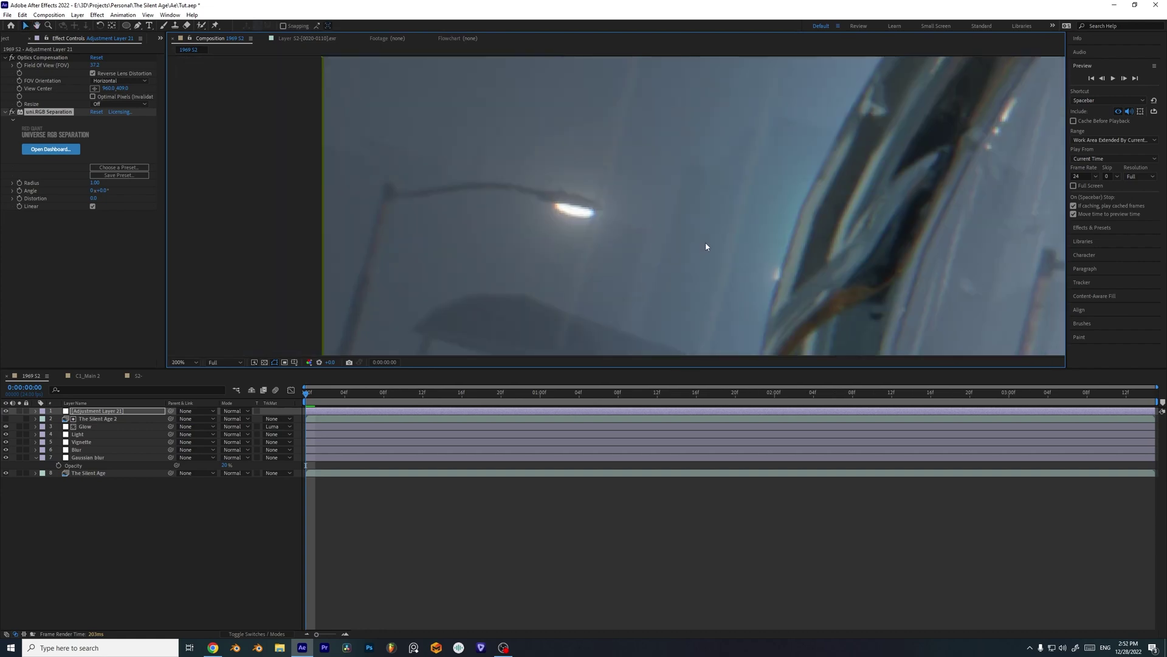
- Create another adjustment layer on top of the layer stack and apply the Lumetri Color effect to it
right_click(57, 409)
mouse_move(82, 415)
click(231, 488)
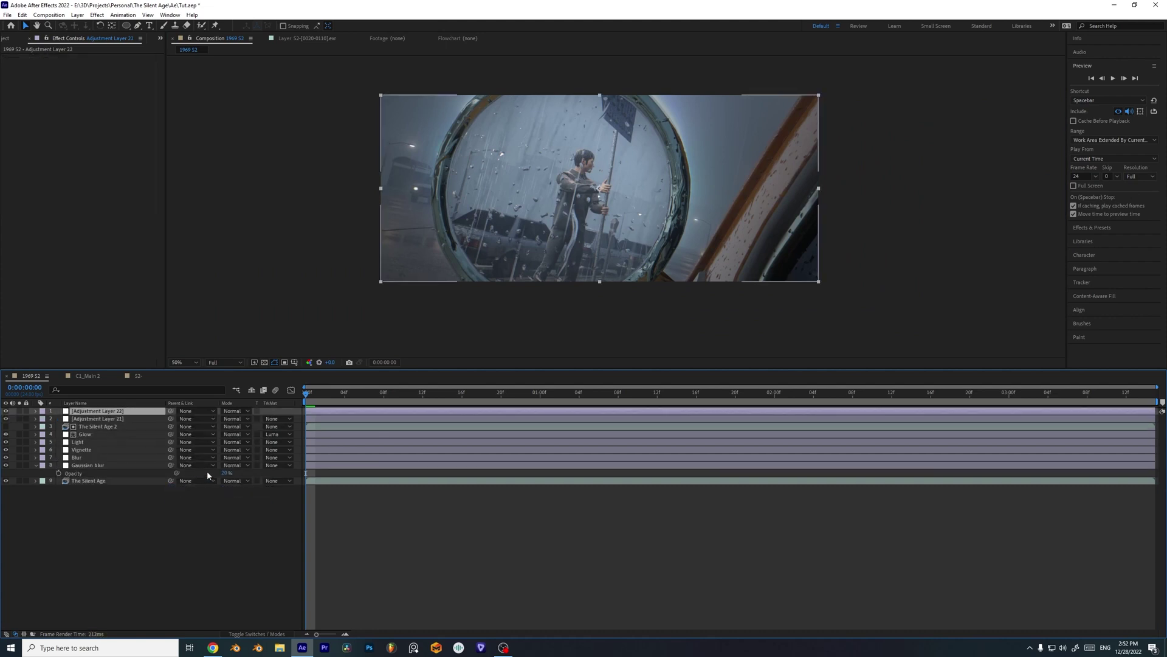
key(ctrl+space)
text(l)
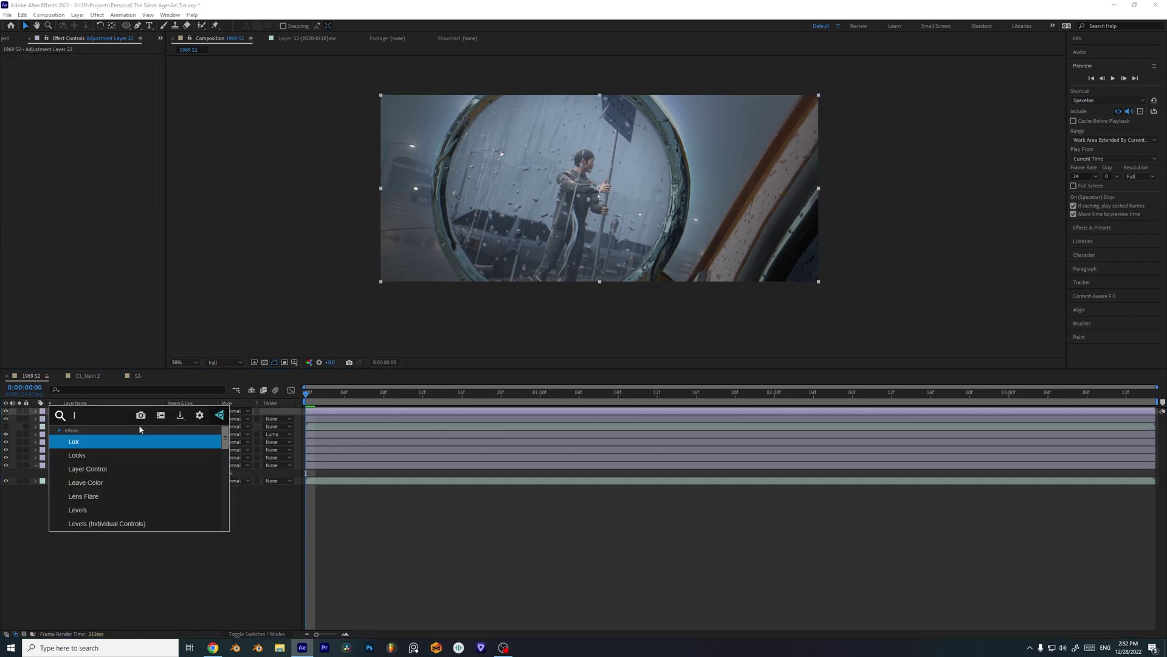
text(um)
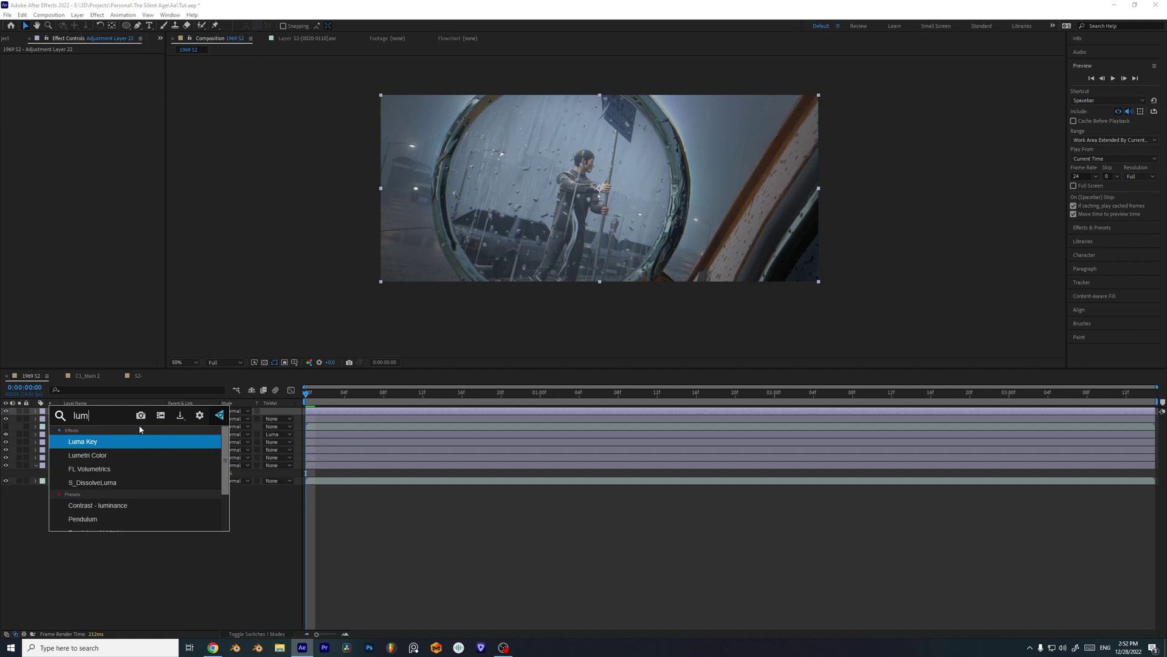
key(Down)
key(Return)
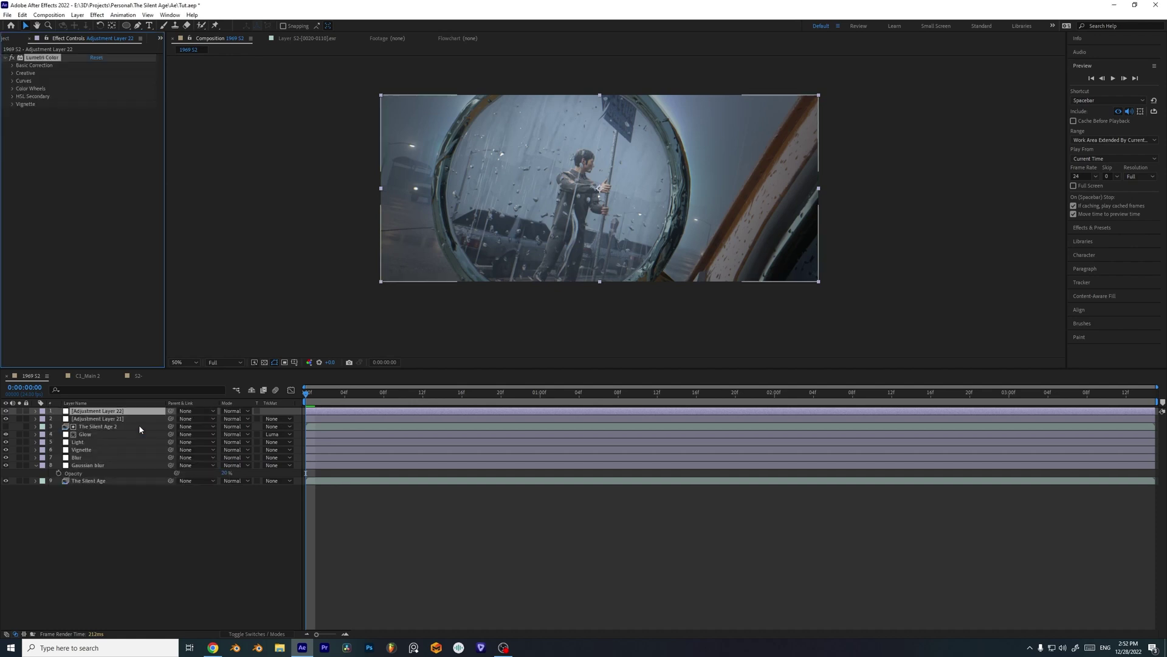
- In Lumetri Color's Basic Correction, raise Contrast to about 121 and adjust Highlights, Shadows, Whites and Blacks for a darker, punchier image
click(12, 66)
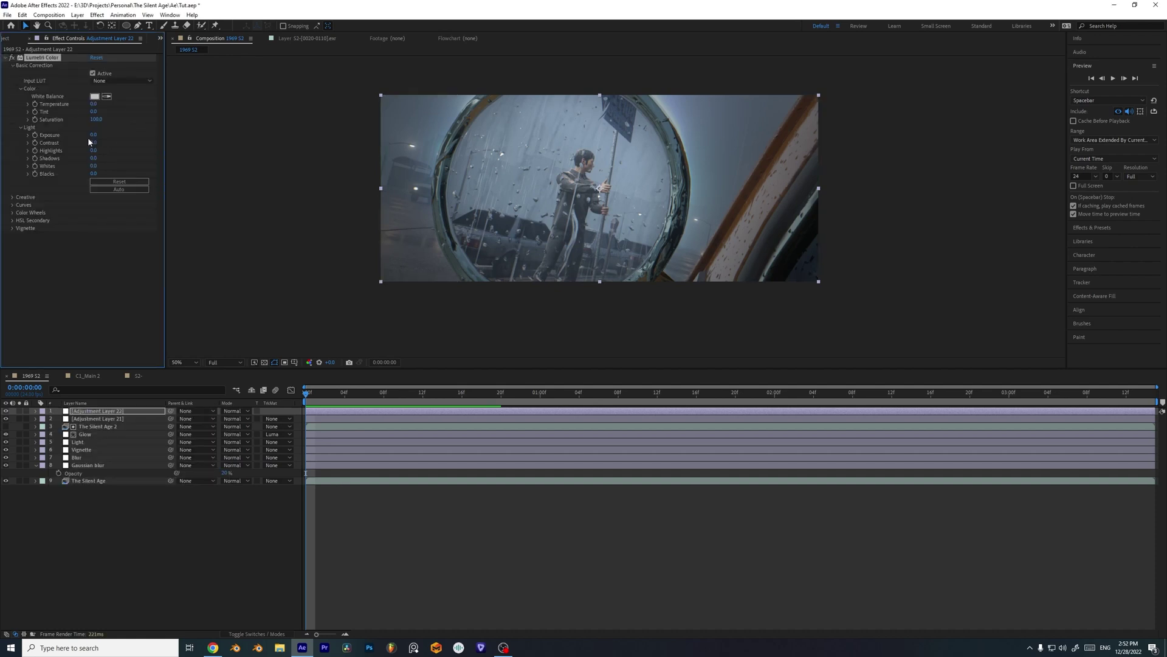
drag(91, 142, 157, 147)
mouse_move(93, 173)
mouse_down()
mouse_move(65, 178)
mouse_move(92, 153)
mouse_move(81, 160)
mouse_move(105, 168)
mouse_move(100, 175)
mouse_up()
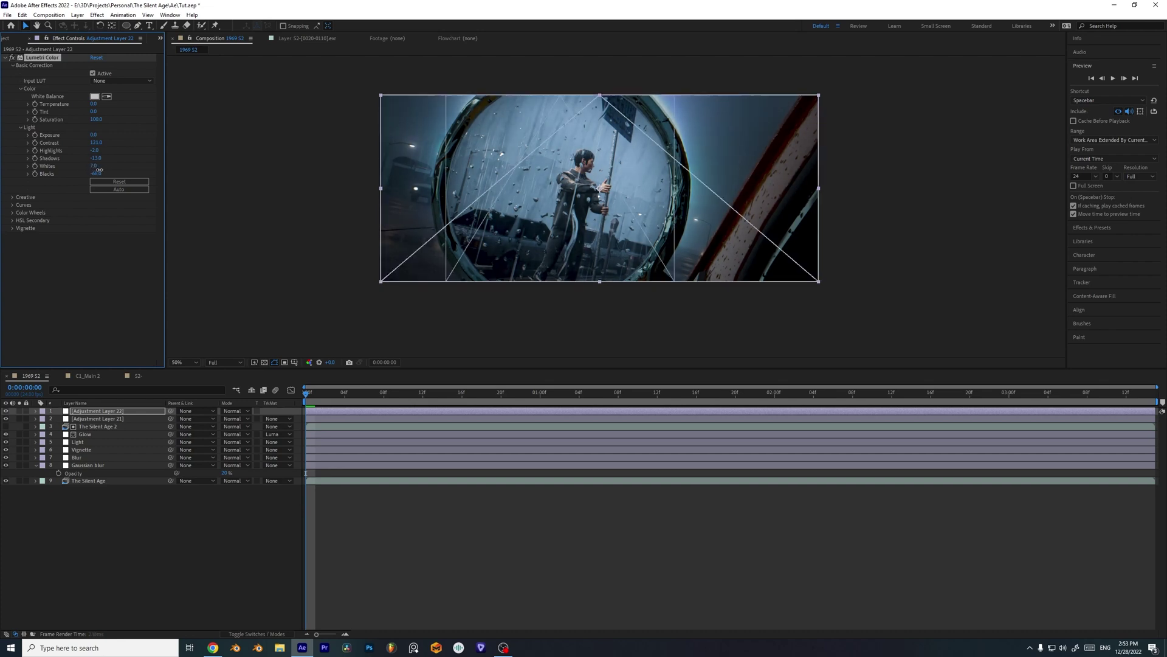
- Shape Lumetri Color's RGB curve into a slight S by raising the upper tones and lowering the shadows
click(12, 206)
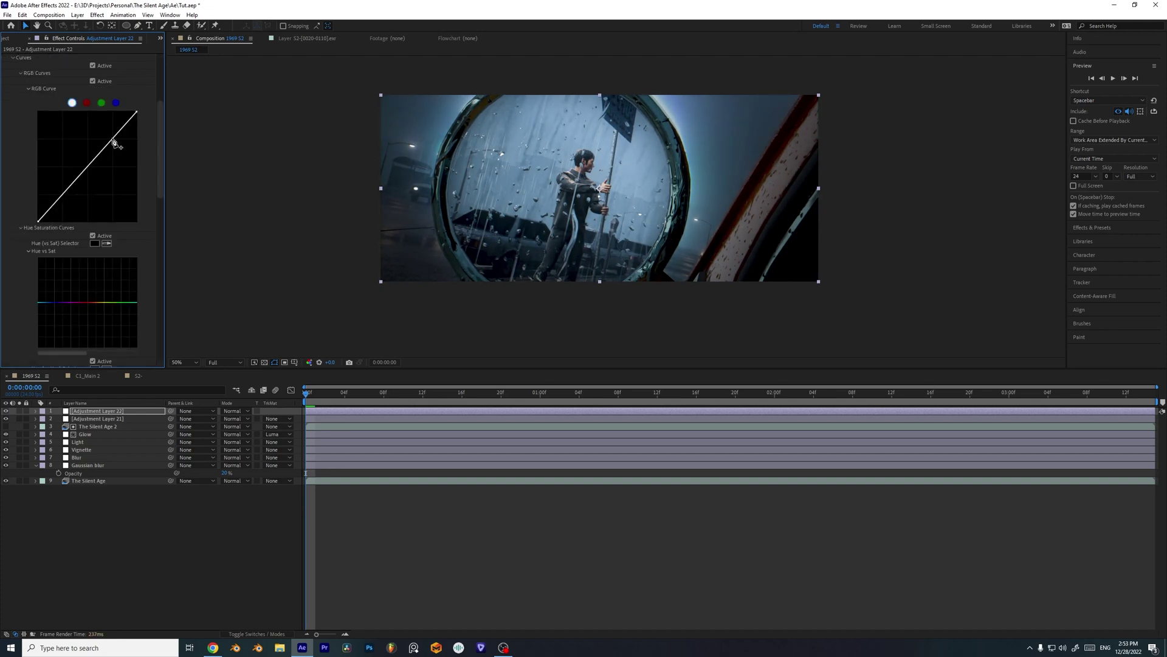
drag(112, 139, 111, 136)
drag(63, 198, 62, 197)
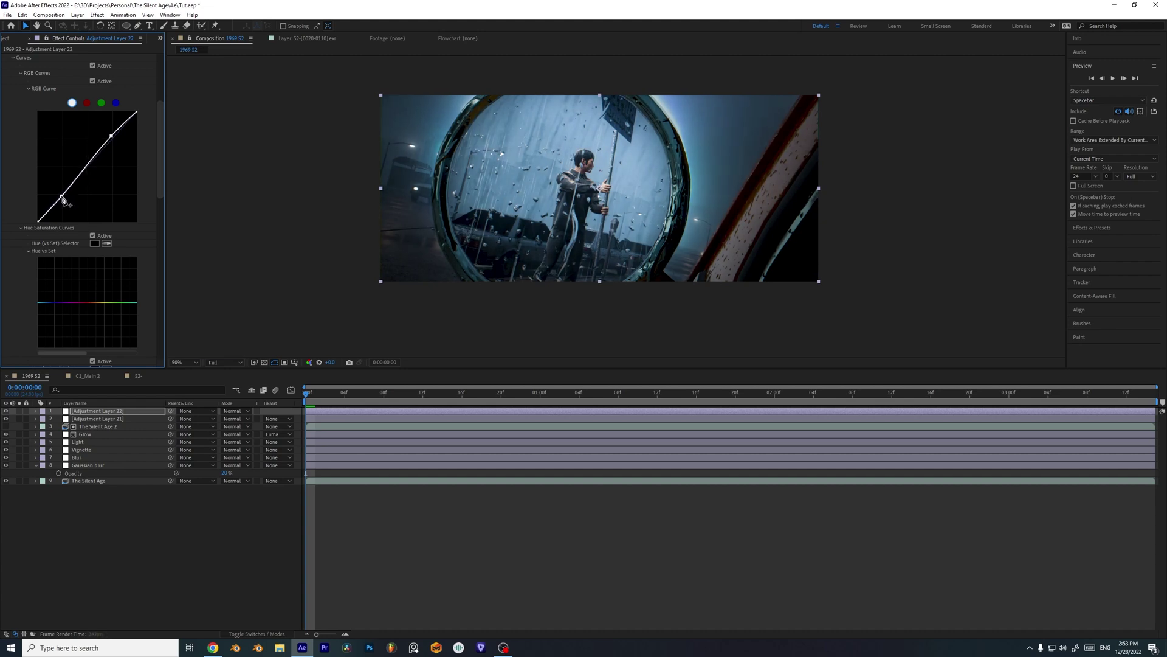
scroll(72, 244, up, 3)
click(13, 134)
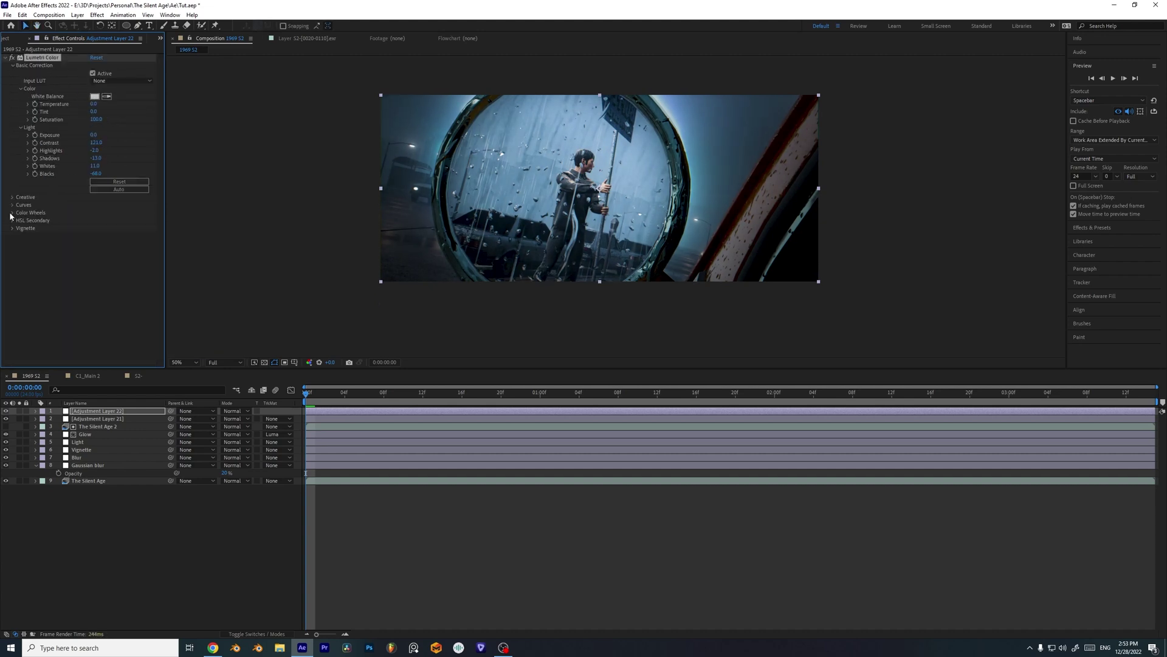
- Nudge Lumetri Color's Shadows and Highlights color wheels slightly for a subtle teal-leaning grade
click(12, 213)
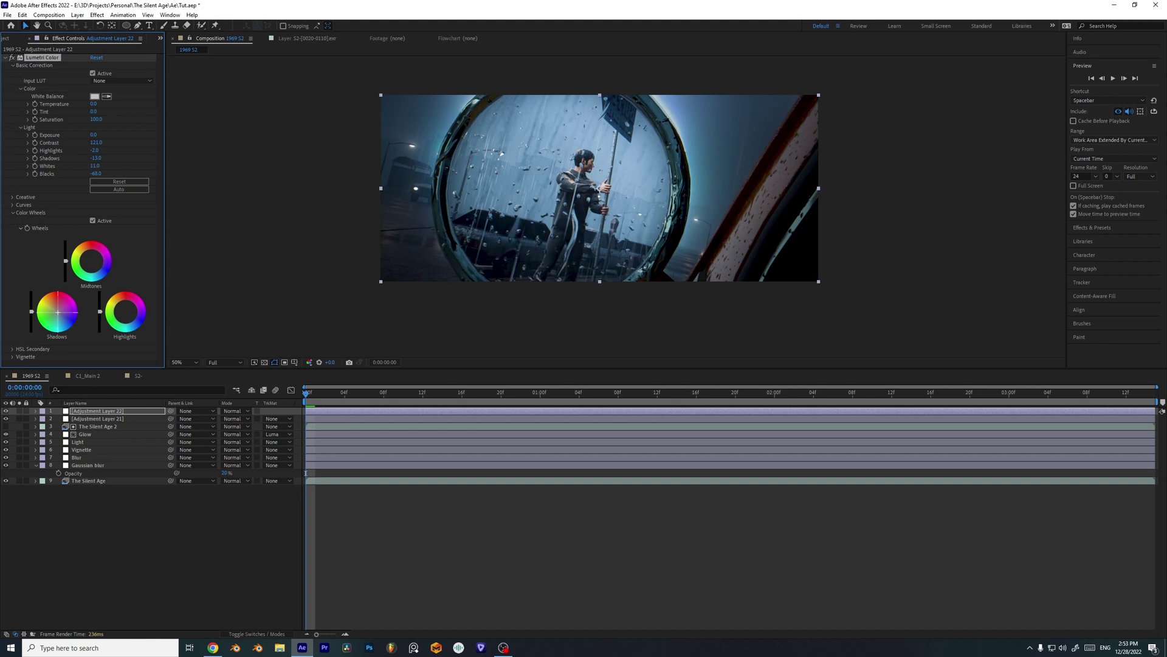
drag(126, 312, 125, 311)
scroll(365, 231, up, 1)
scroll(365, 231, down, 1)
drag(364, 231, 352, 234)
click(13, 213)
- Add the FilmConvert Nitrate effect to the color grading adjustment layer
key(ctrl+space)
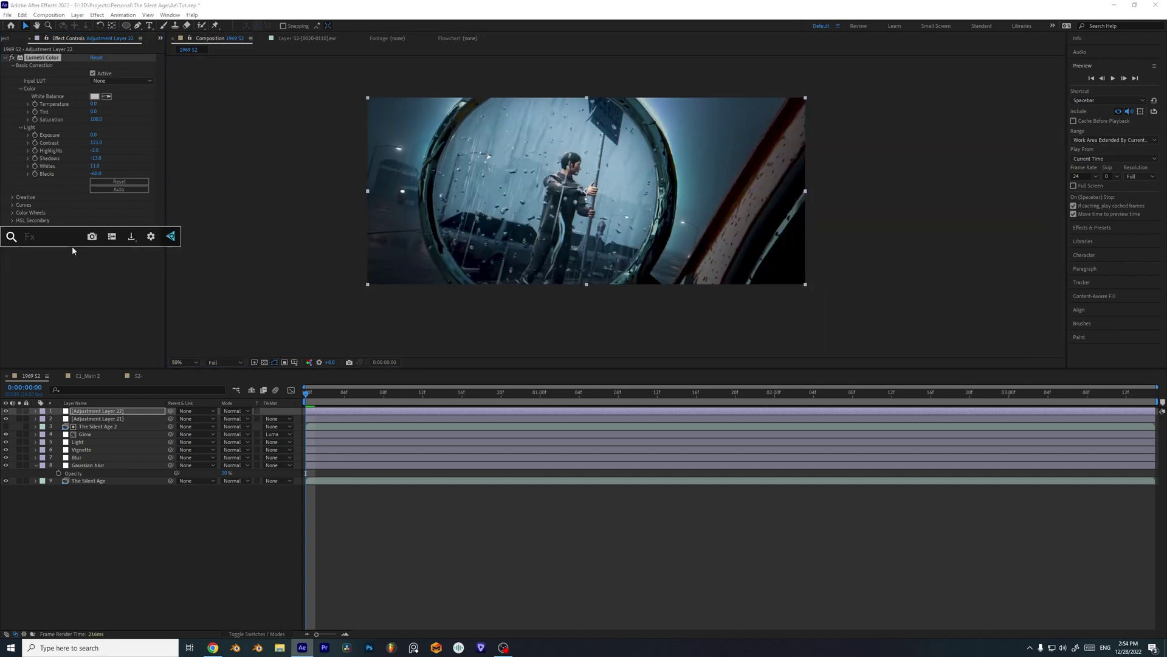
text(film)
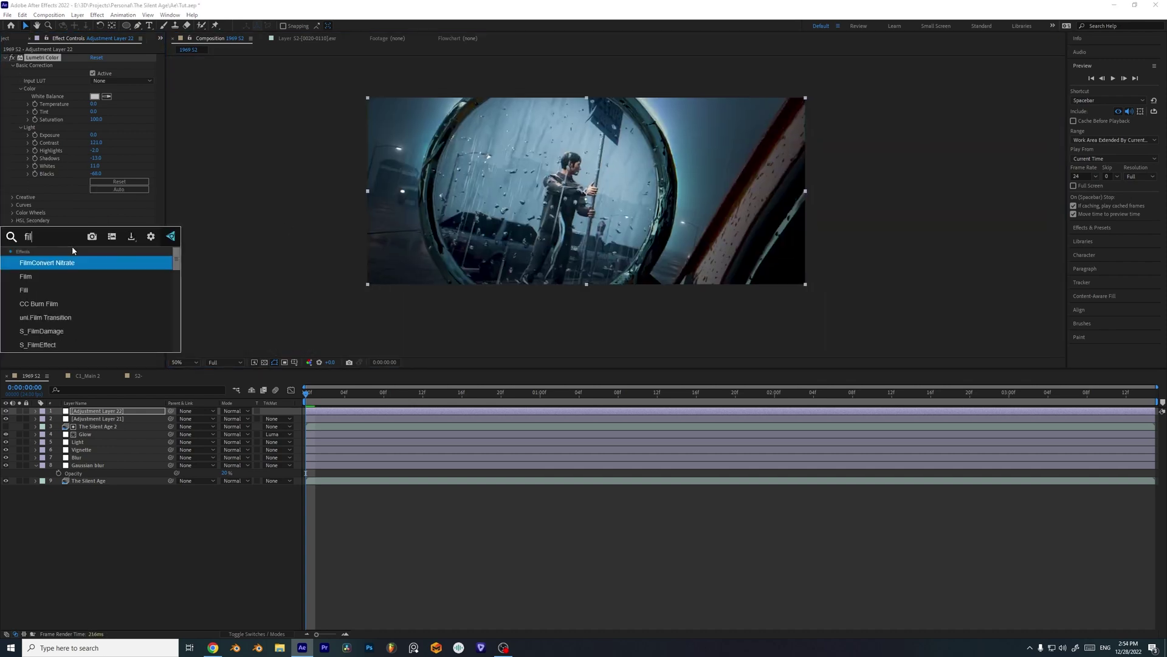
key(Return)
- Compare several film stocks in FilmConvert Nitrate and set Film Stock to KD 5207 Vis3
click(136, 211)
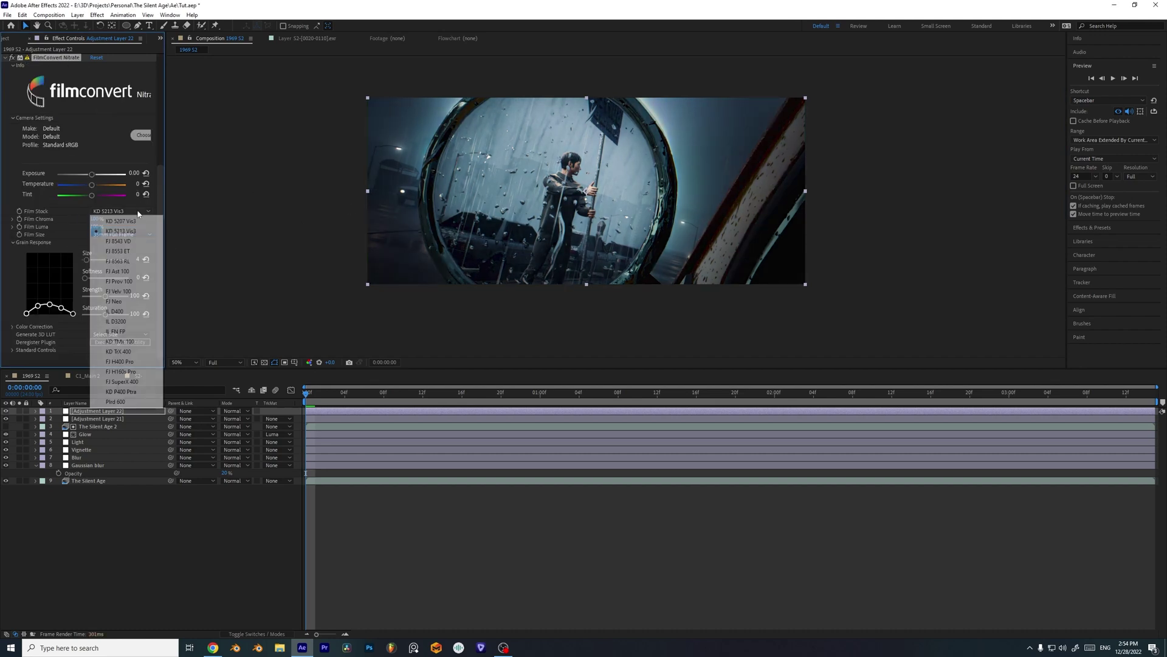
click(130, 372)
click(136, 211)
click(135, 302)
click(138, 212)
click(136, 361)
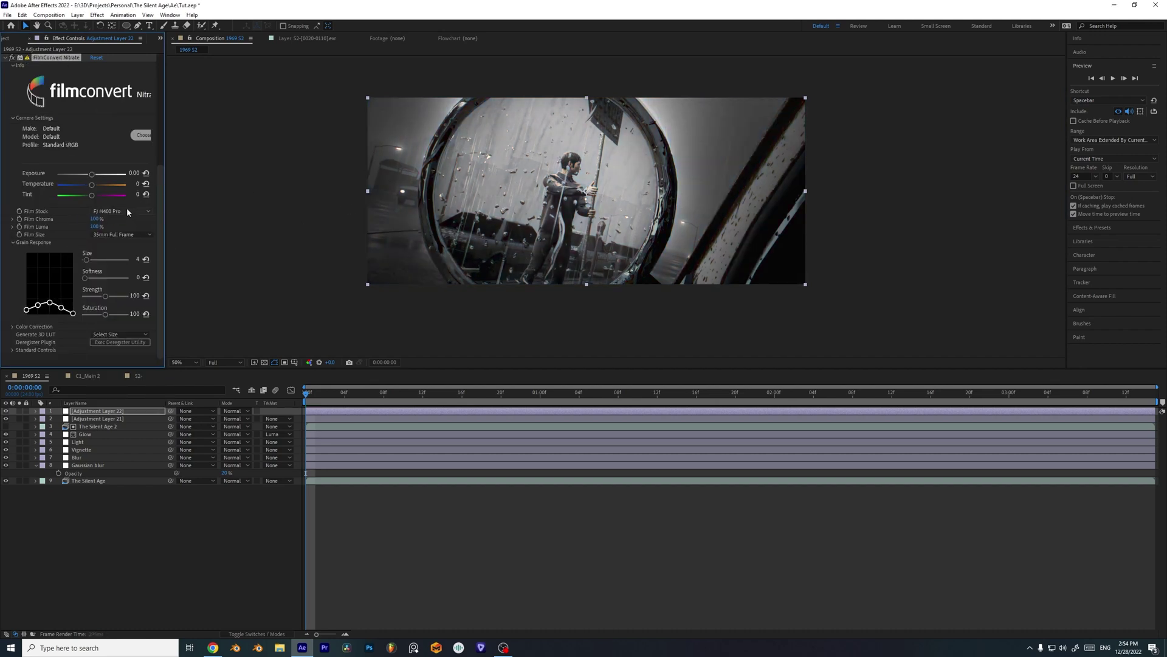
click(123, 207)
click(122, 371)
click(135, 211)
click(141, 217)
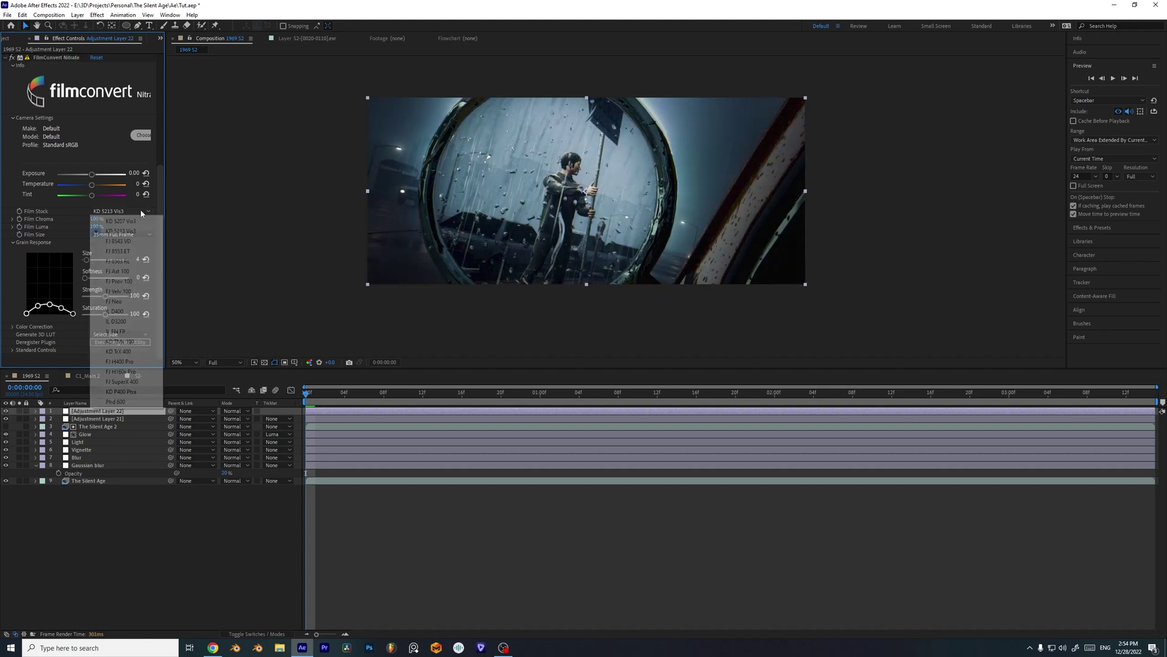
- Lower FilmConvert's Film Chroma to roughly half and Film Luma to nearly zero, and collapse both grading effects
click(94, 219)
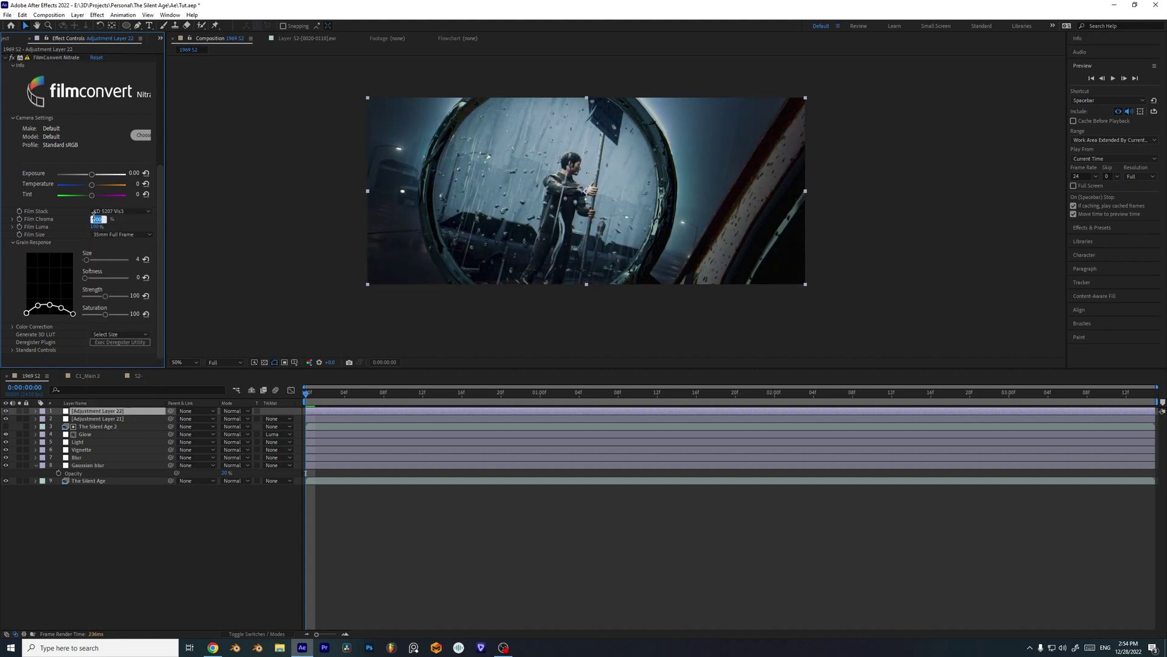
click(130, 220)
drag(95, 219, 54, 228)
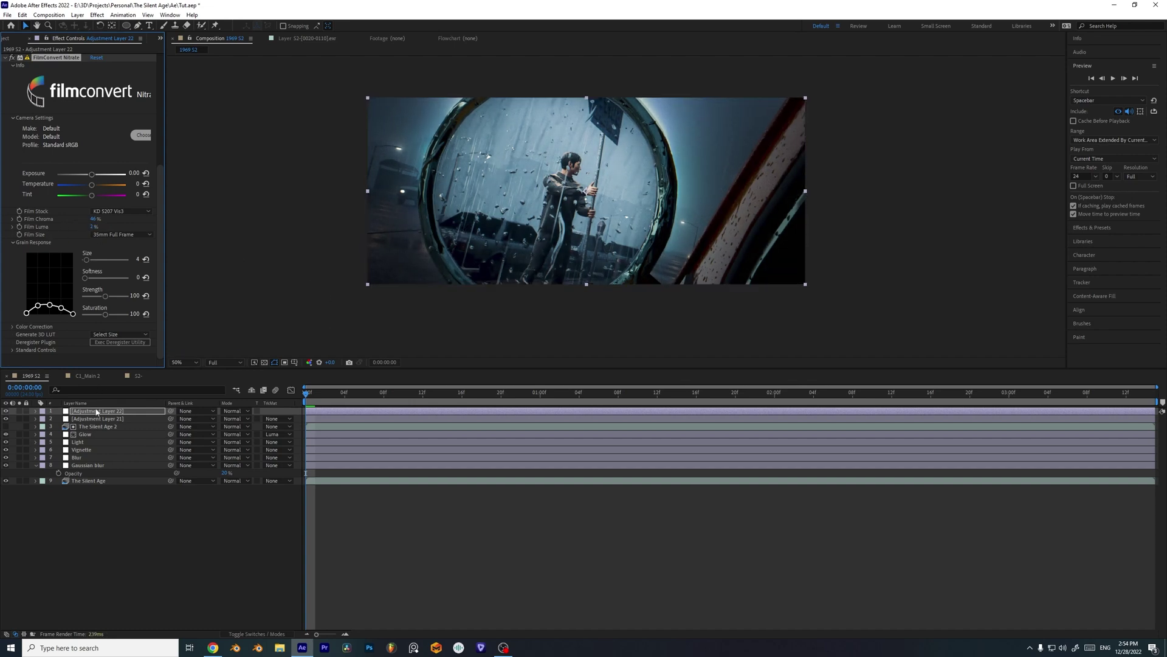
scroll(85, 304, up, 1)
click(6, 71)
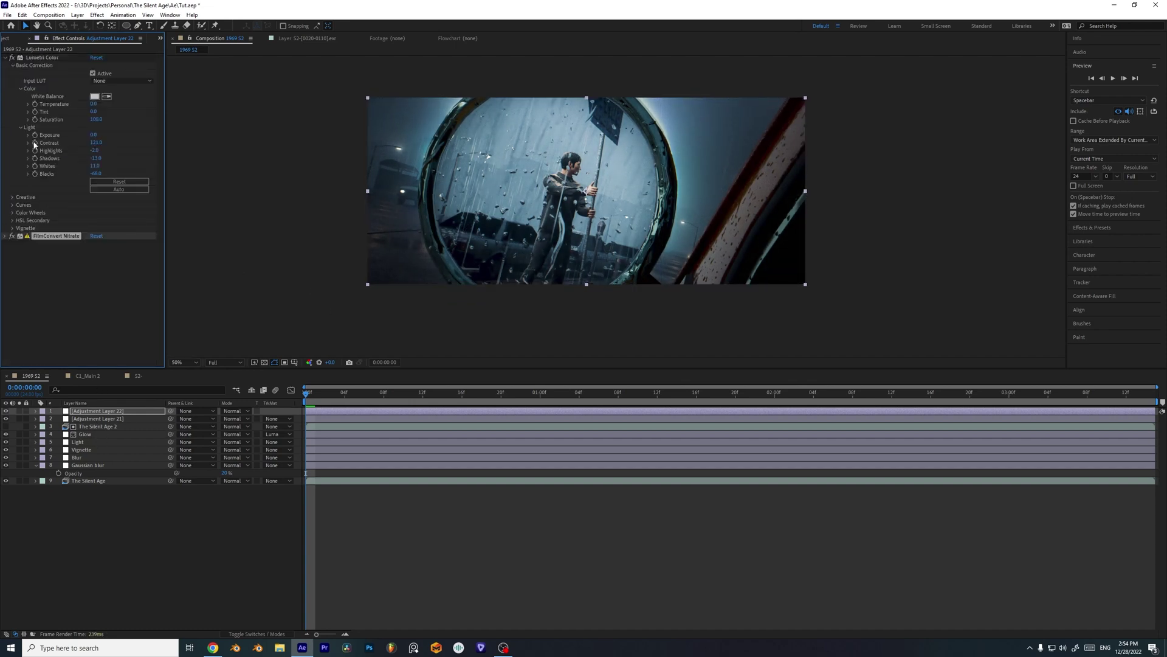
click(5, 58)
scroll(486, 194, up, 1)
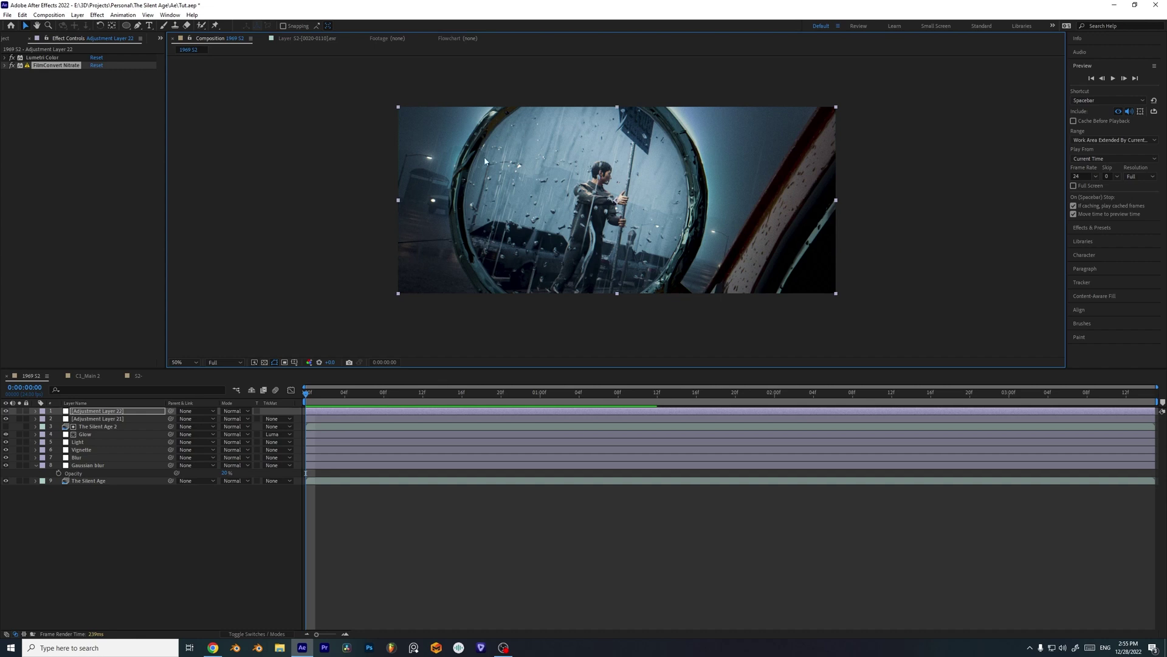
- Create another adjustment layer on top of the stack and apply the Curves effect to it
right_click(58, 408)
mouse_move(79, 411)
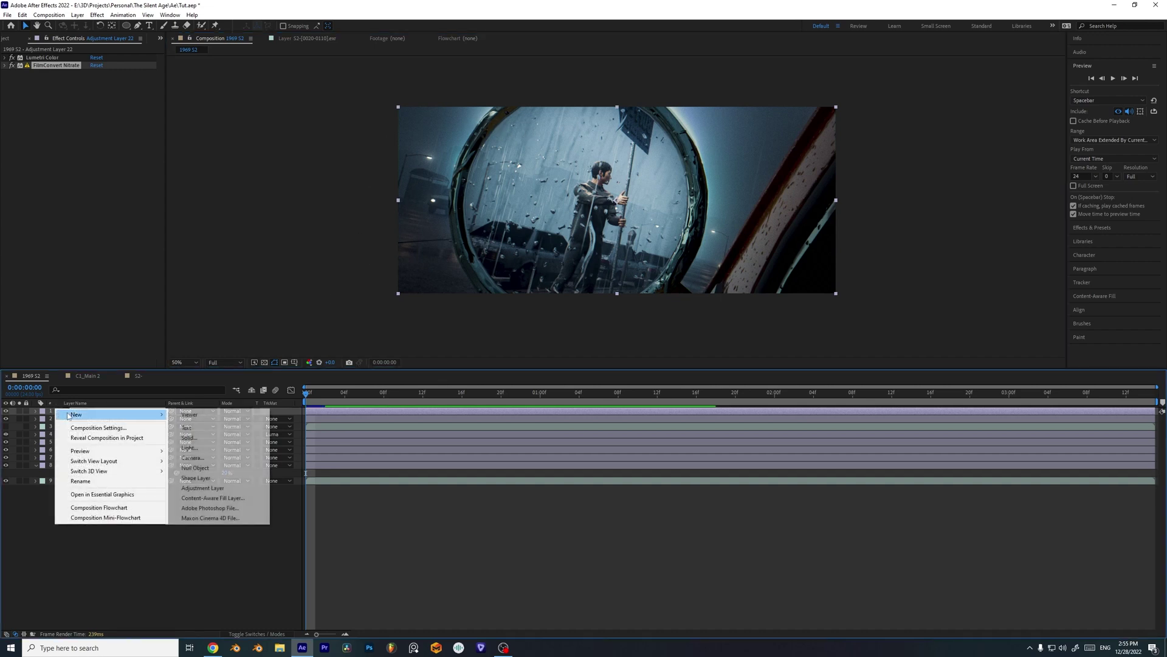
click(201, 486)
key(ctrl+space)
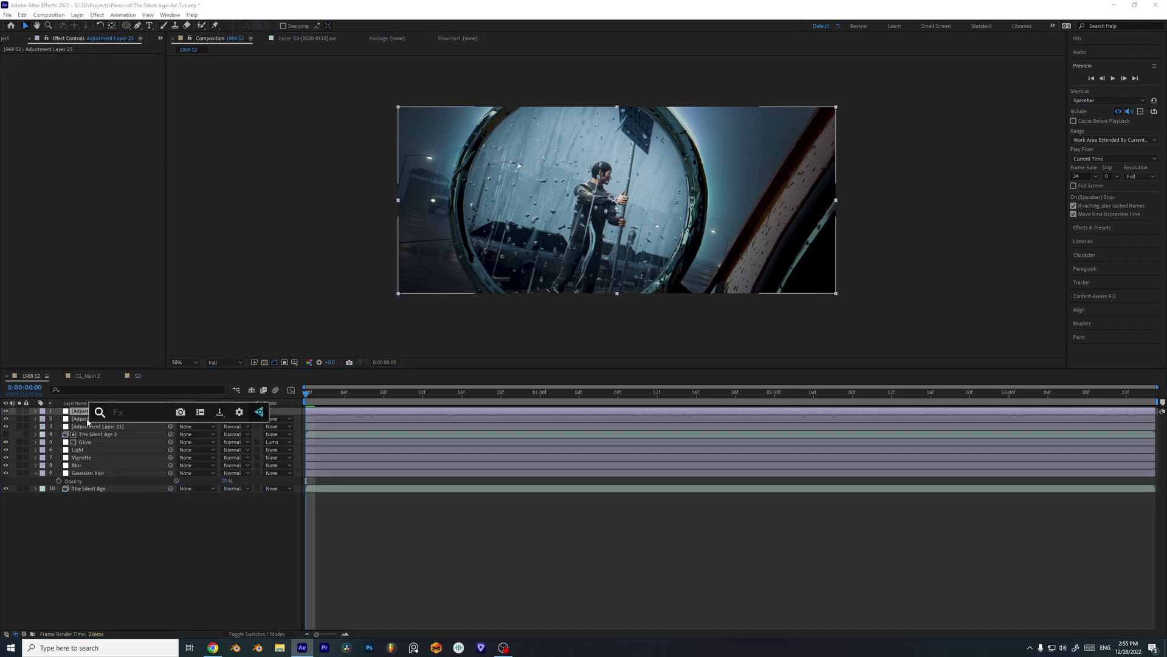
text(cur)
key(Return)
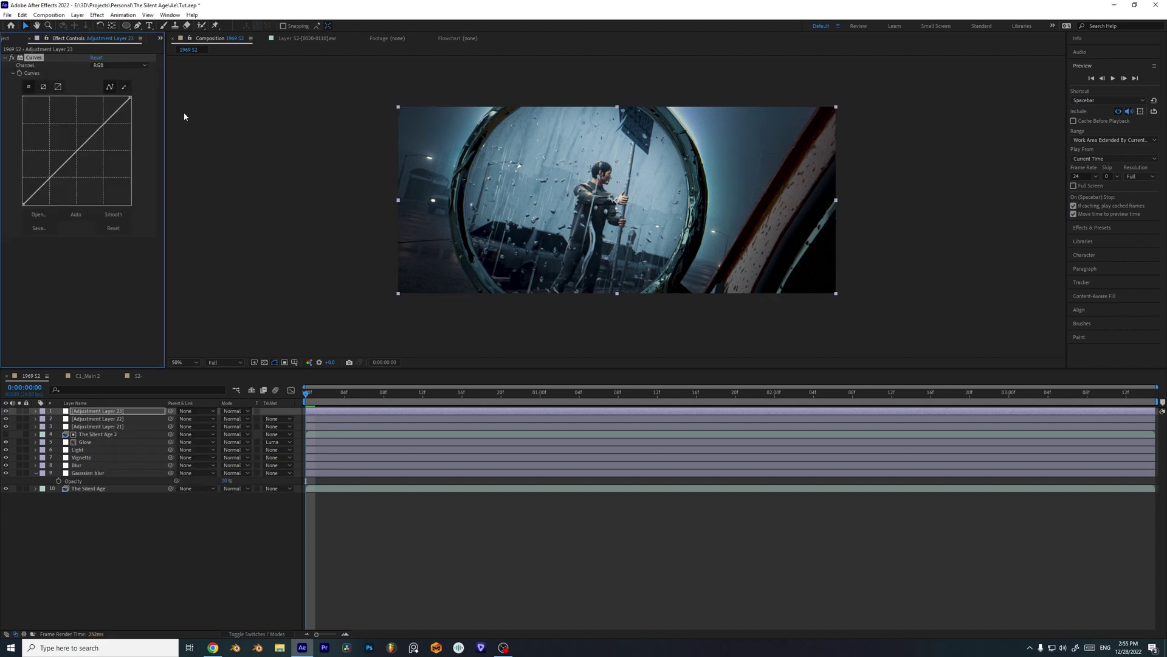
- Draw a wide rectangular mask over the upper edge of the frame on the Curves adjustment layer
click(126, 25)
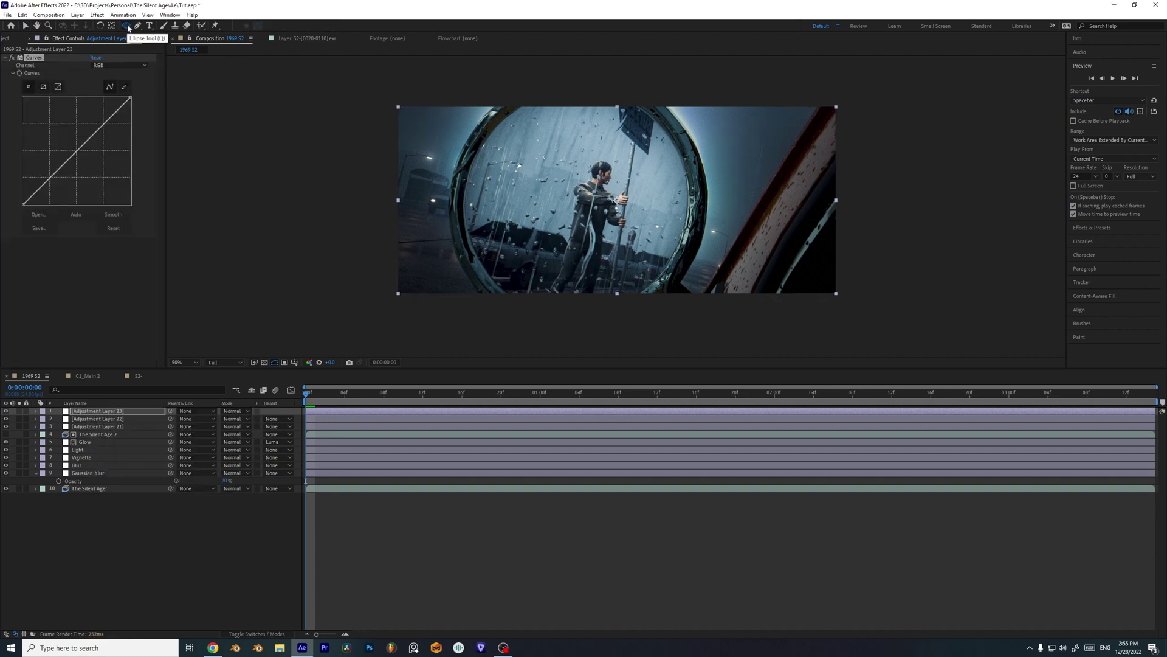
drag(126, 26, 145, 27)
drag(381, 87, 893, 147)
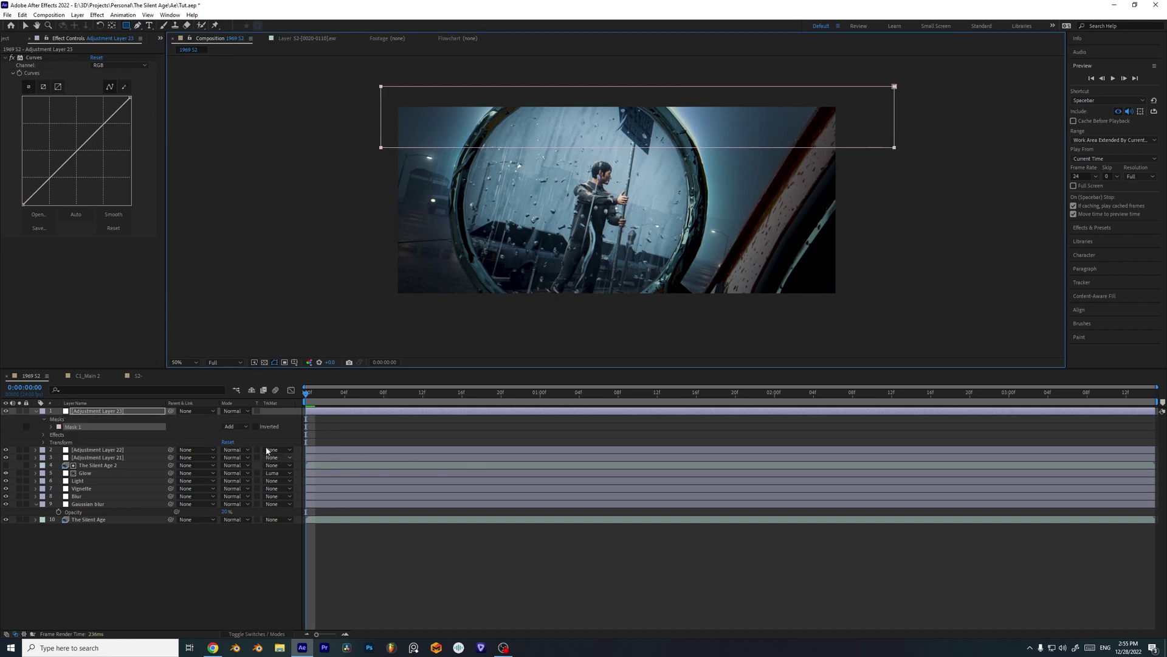
- Feather the mask by more than 100 pixels and pull the RGB curve down to darken the masked area
key(m)
key(m)
key(m)
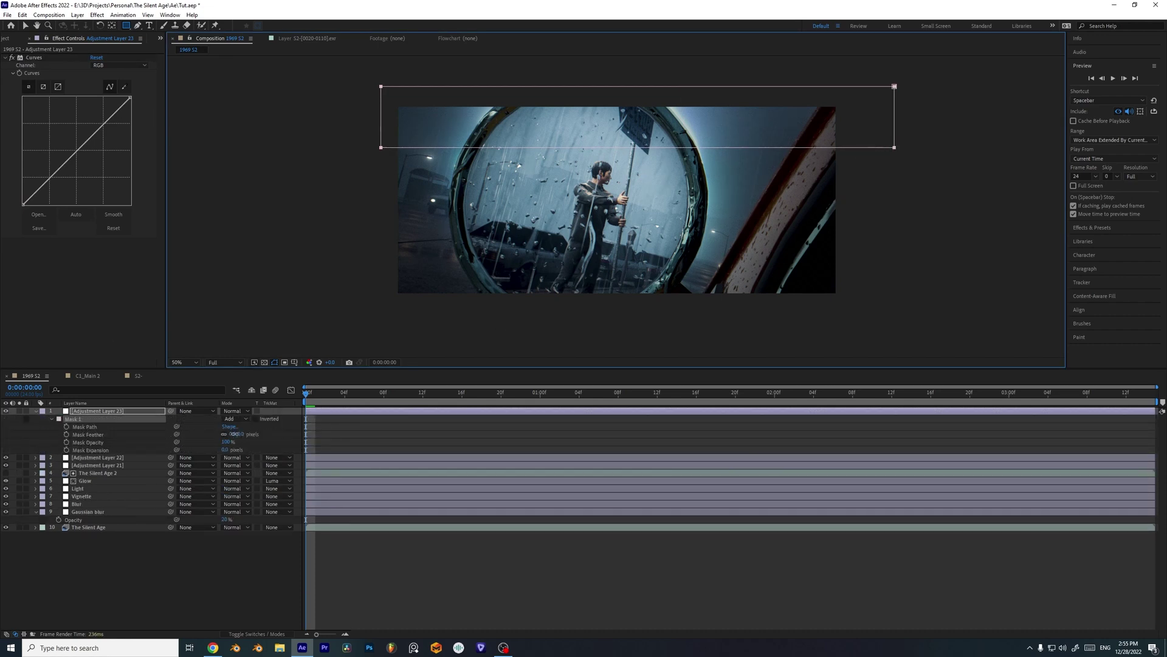
click(234, 434)
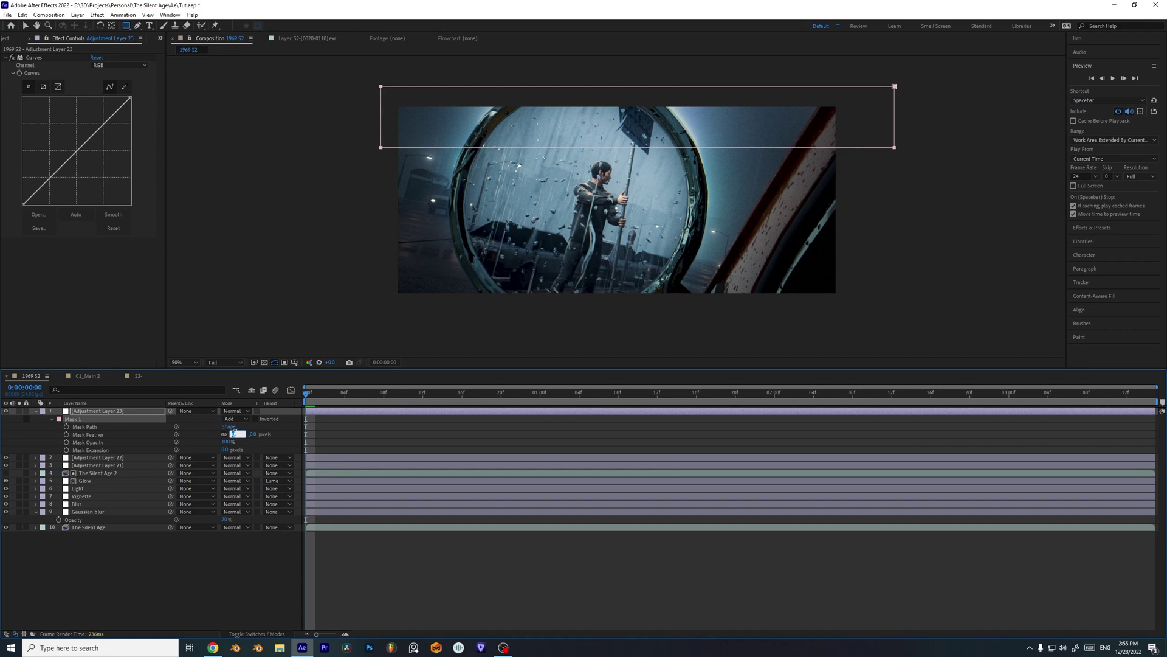
text(101)
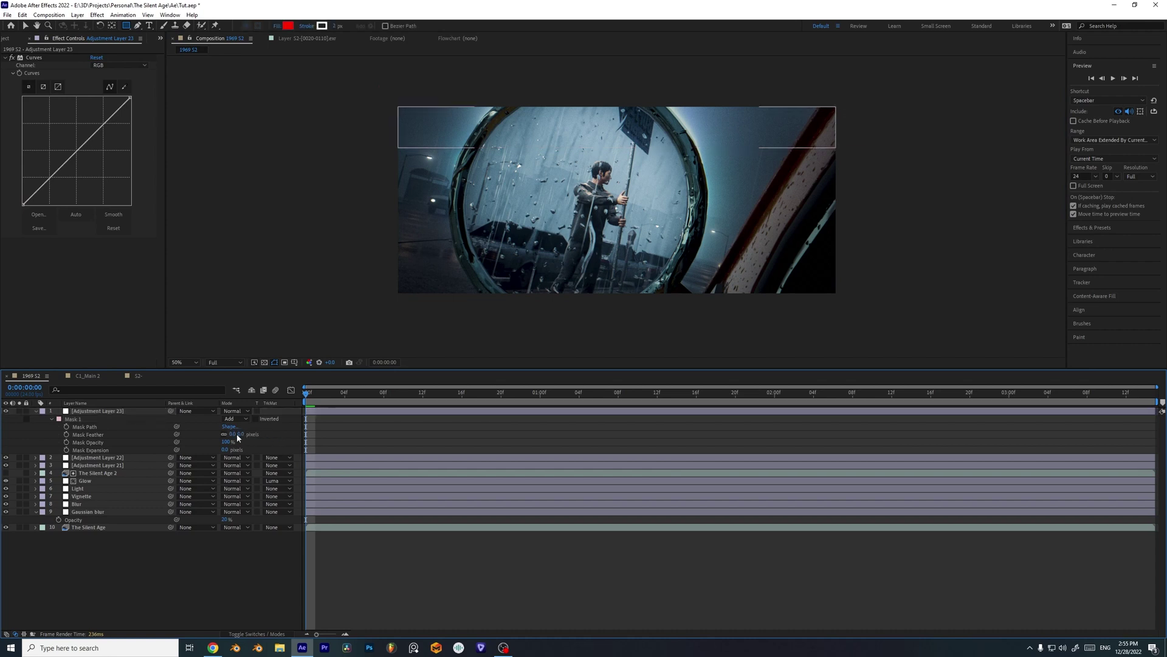
key(Return)
drag(357, 437, 356, 438)
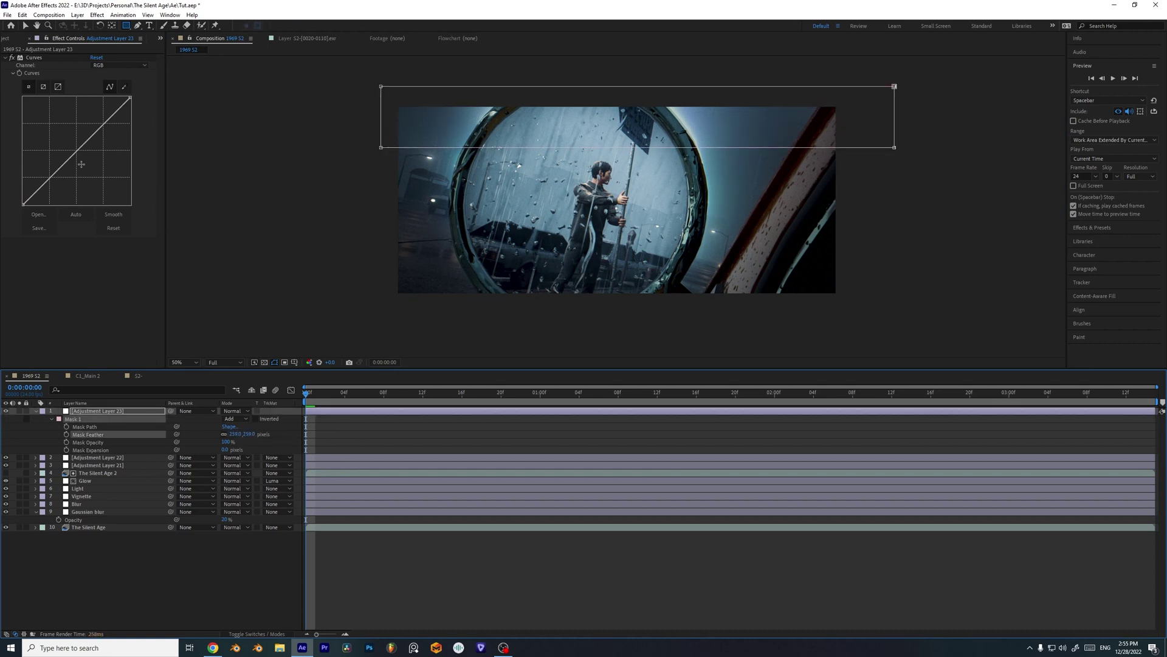
drag(81, 164, 47, 185)
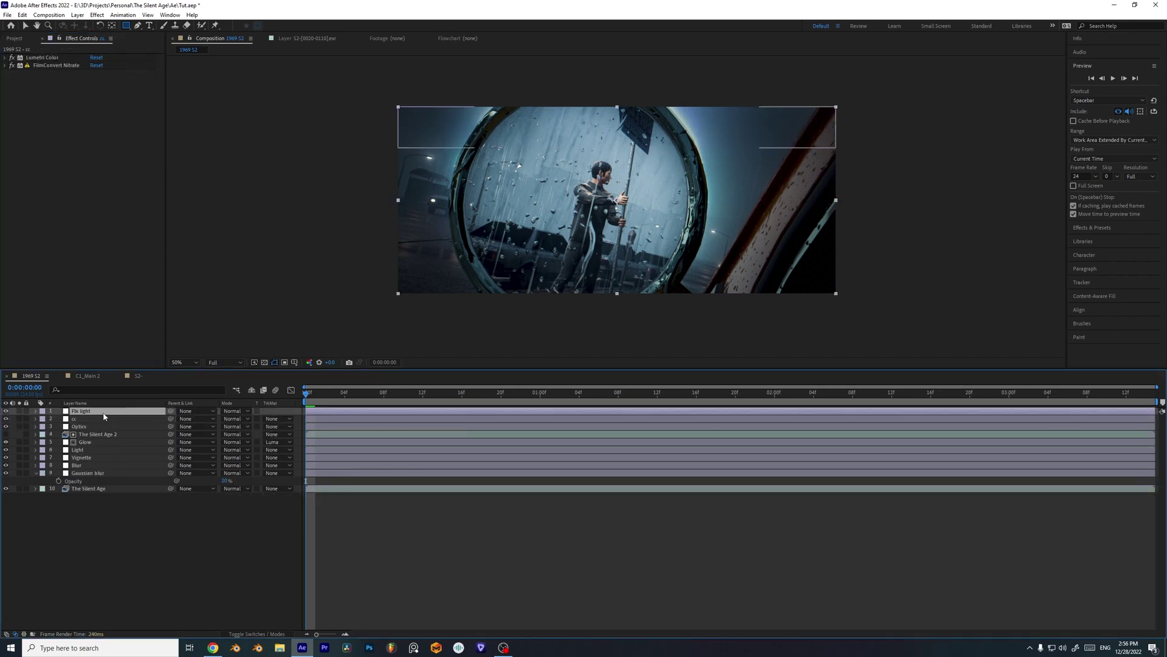
- Move the Fix light layer below the cc layer in the layer stack
click(104, 413)
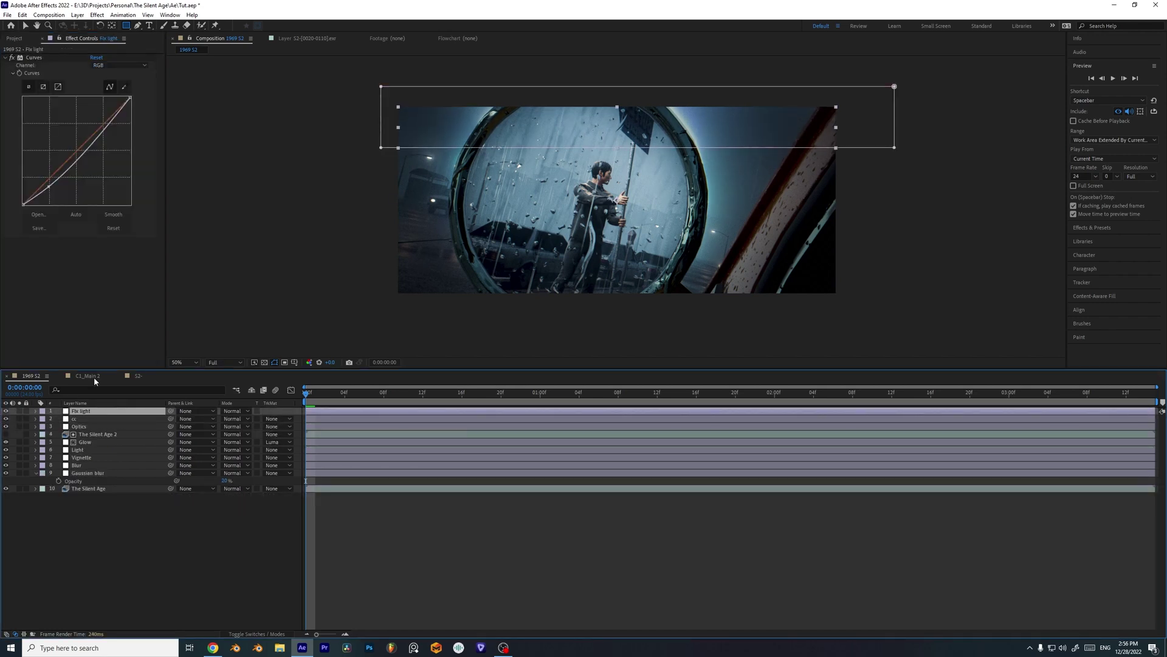
drag(98, 413, 96, 422)
click(94, 414)
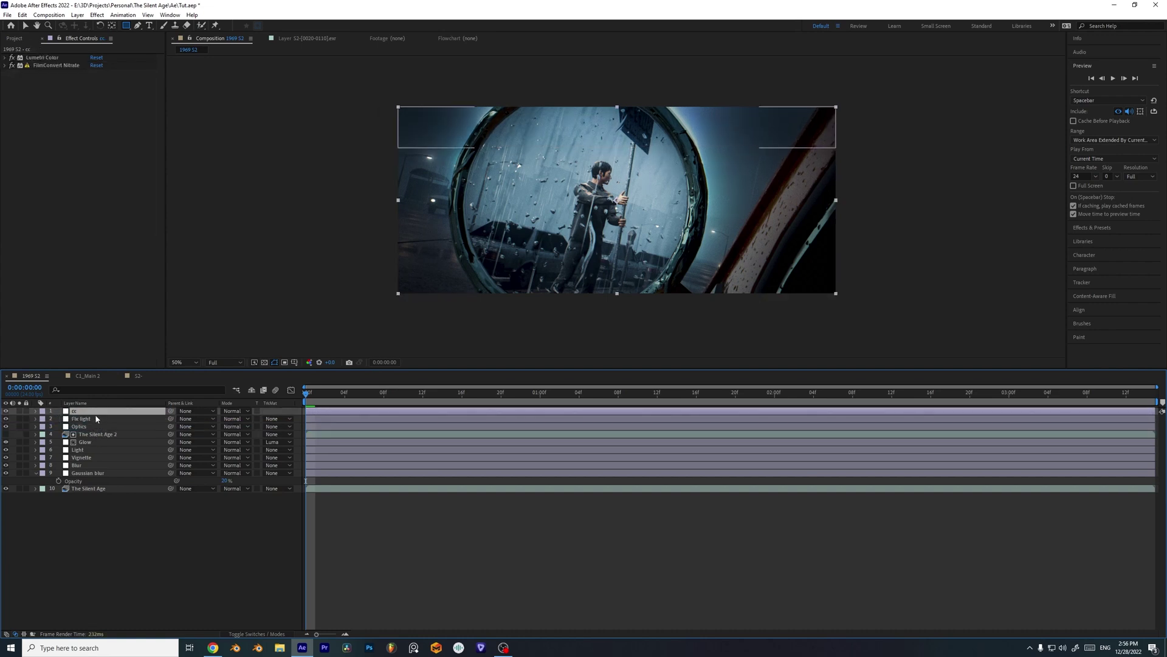
click(92, 418)
- Add the Tint effect to the cc layer and set Amount to Tint to 10%
click(98, 409)
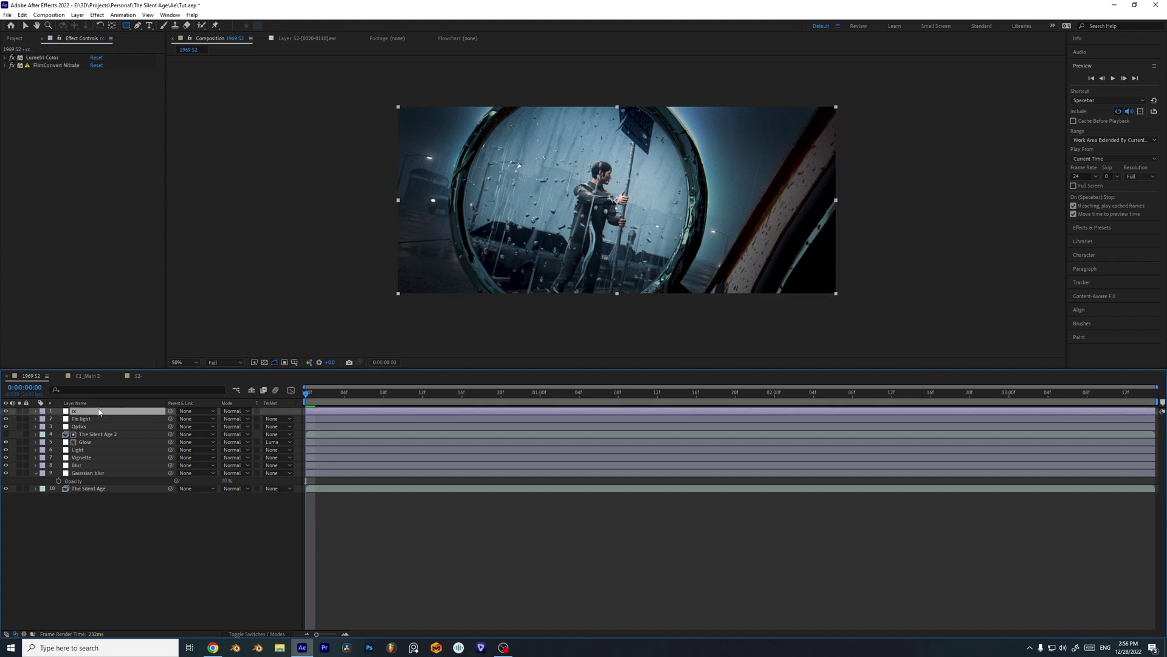
key(ctrl+space)
key(Escape)
key(ctrl+space)
text(time)
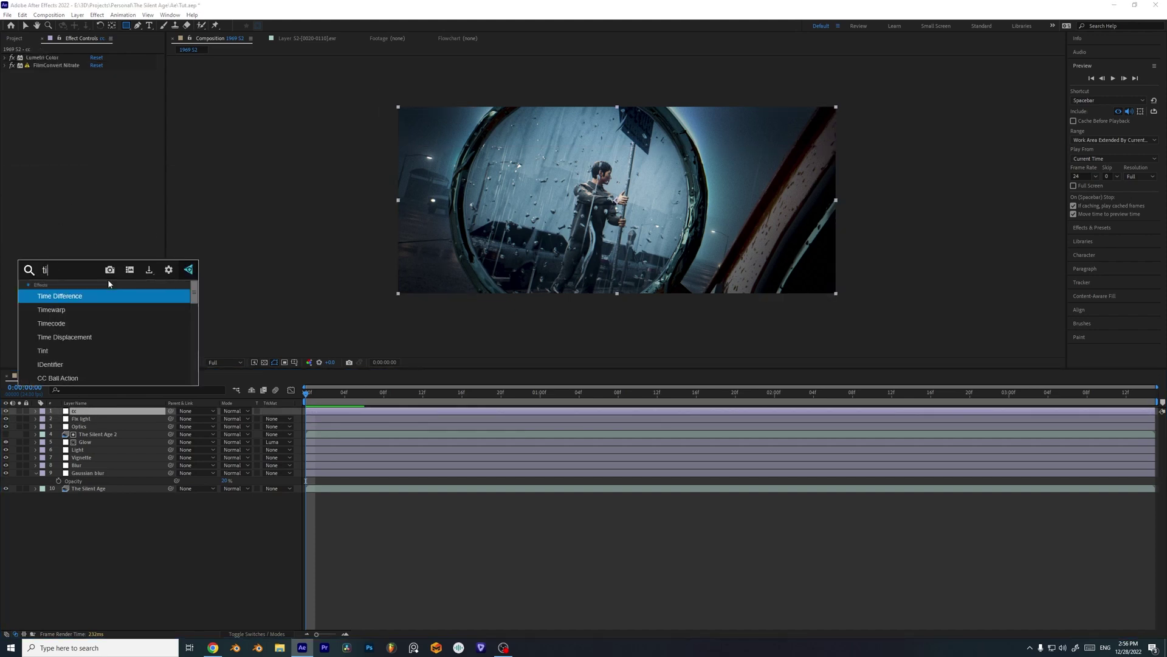
key(BackSpace)
key(BackSpace)
key(BackSpace)
text(int)
key(Return)
click(98, 96)
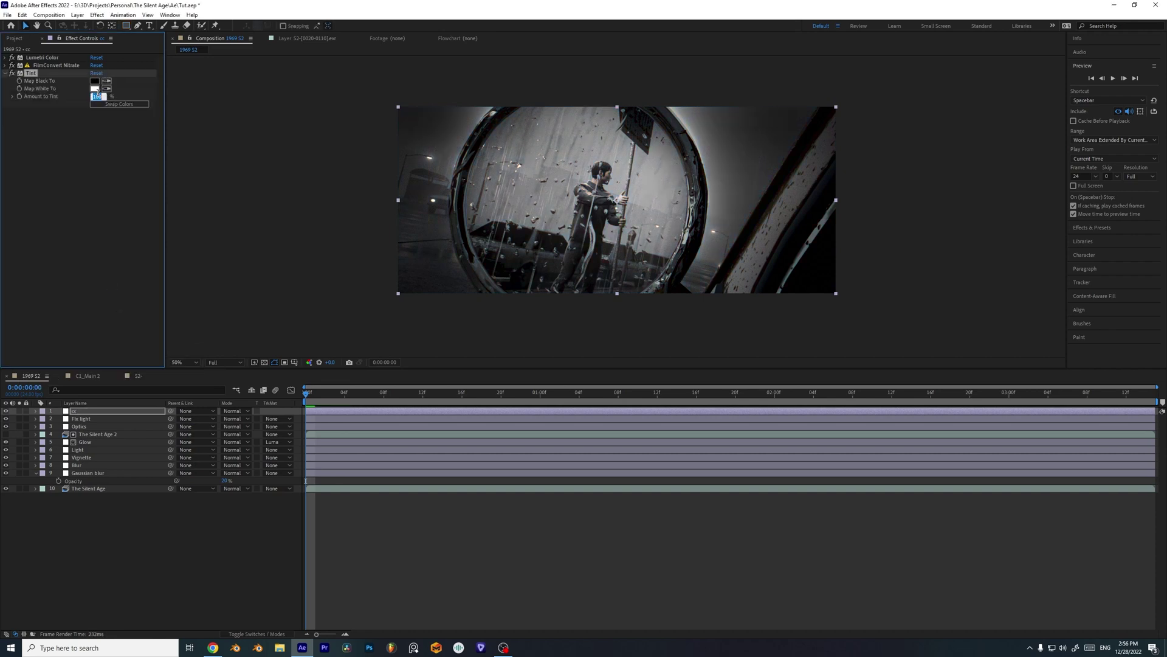
text(10)
key(Return)
drag(326, 188, 314, 182)
click(6, 74)
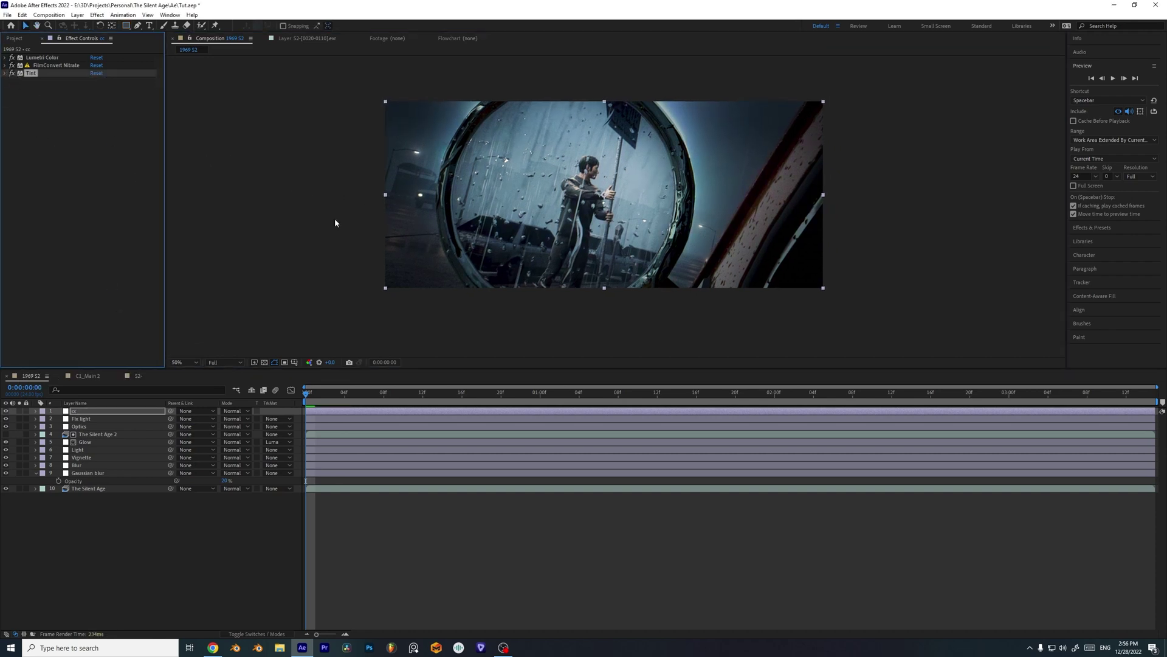
- Review the cc layer's Lumetri Color settings against the tinted image
scroll(420, 231, up, 1)
click(5, 57)
drag(419, 233, 393, 218)
scroll(389, 225, down, 1)
click(5, 58)
- Set the CC Vignette Amount on the Vignette layer to about 70
click(86, 457)
drag(96, 66, 94, 68)
click(311, 172)
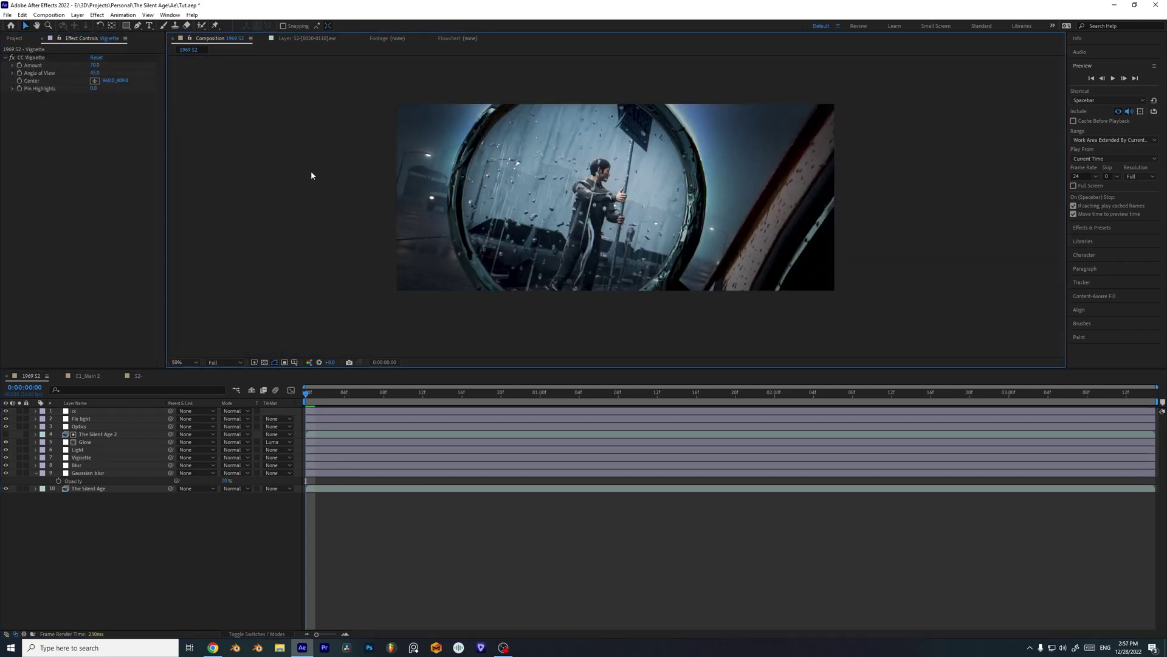
drag(311, 173, 304, 171)
- Check the Optics, Glow and Light layers' effects and reduce the cc layer's Lumetri Contrast to about 103
click(100, 427)
click(100, 442)
drag(97, 88, 93, 144)
click(98, 450)
click(94, 411)
click(274, 201)
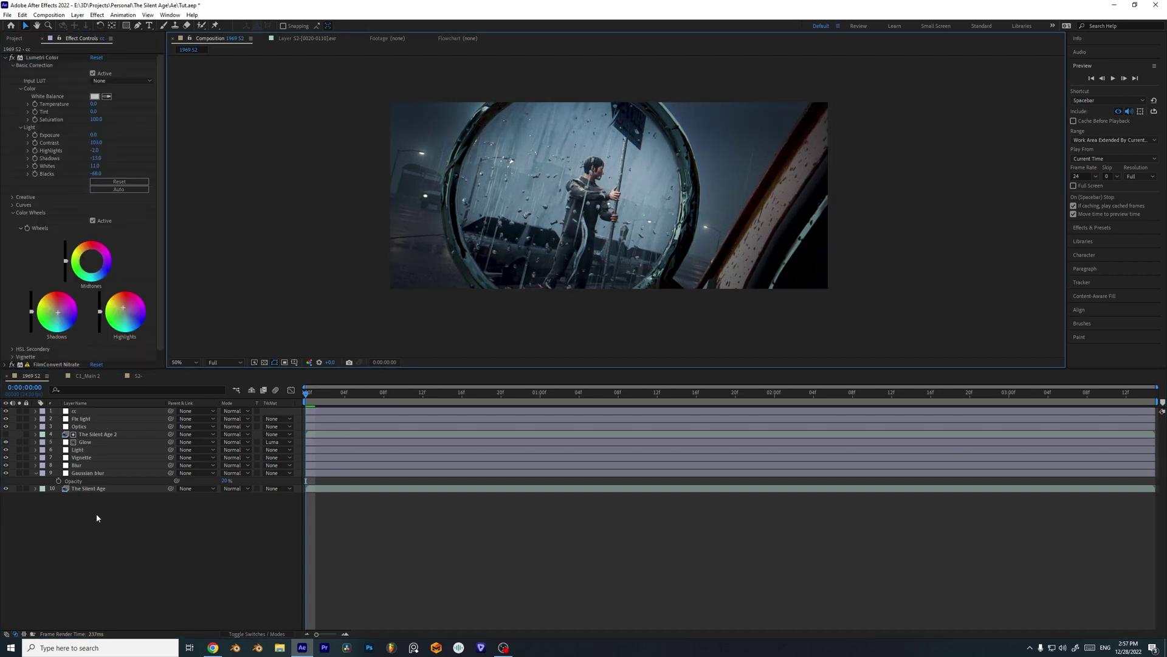
- Toggle Solo on The Silent Age base layer repeatedly to compare the raw render with the finished composite
click(20, 489)
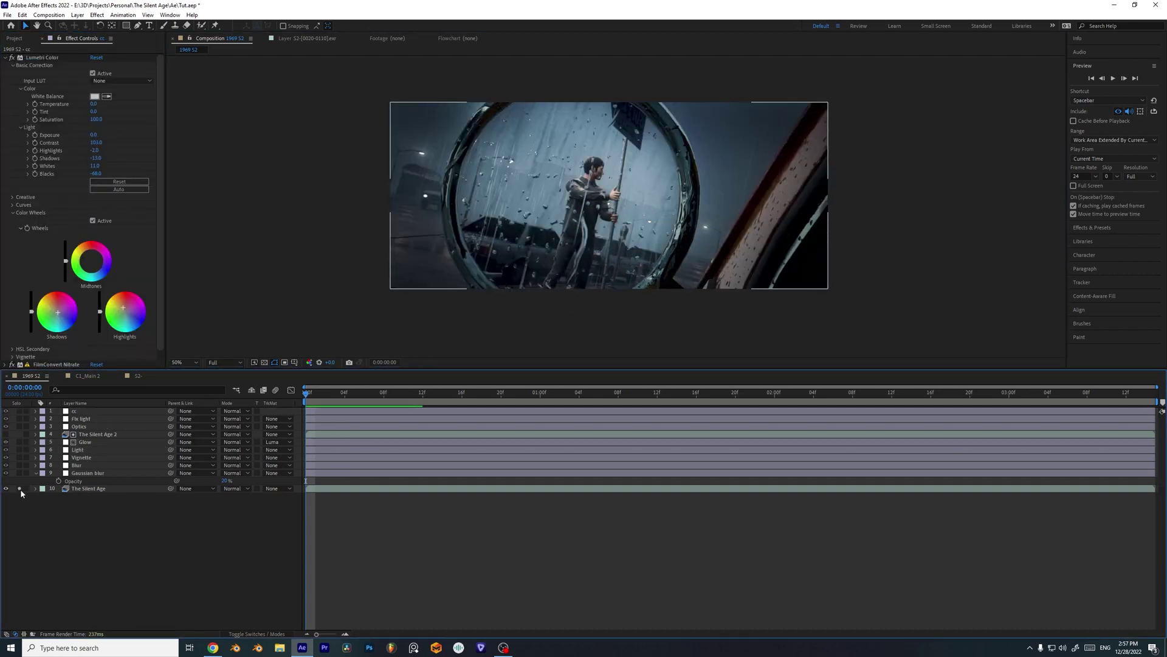
click(19, 488)
click(20, 488)
click(19, 488)
click(20, 488)
click(20, 488)
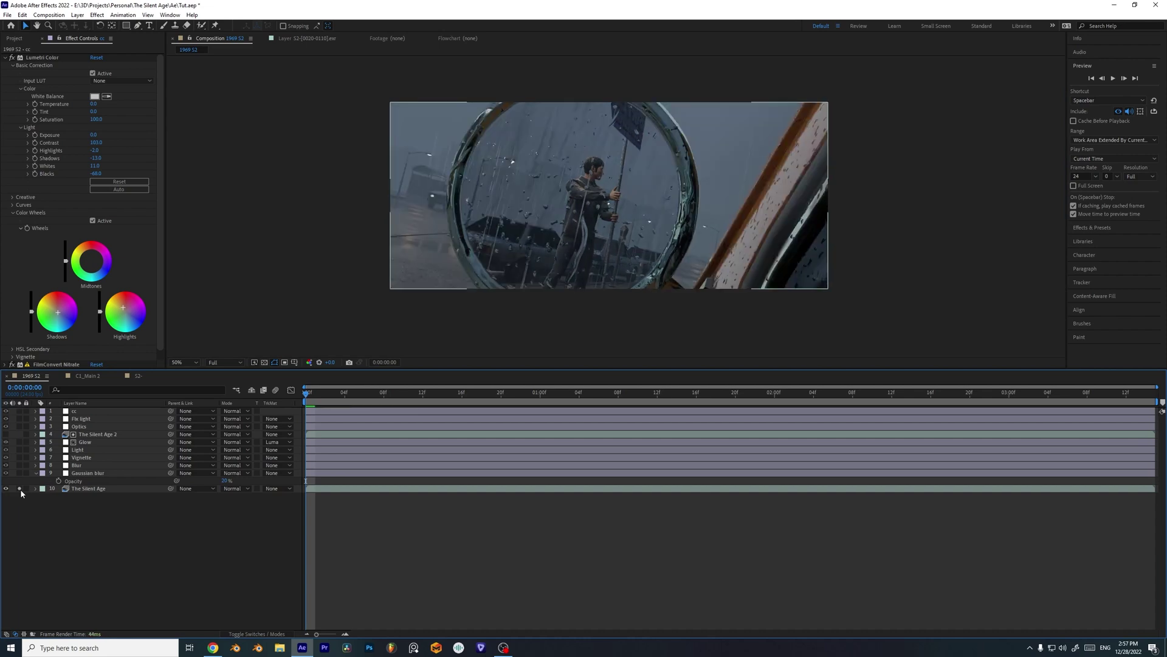
click(19, 488)
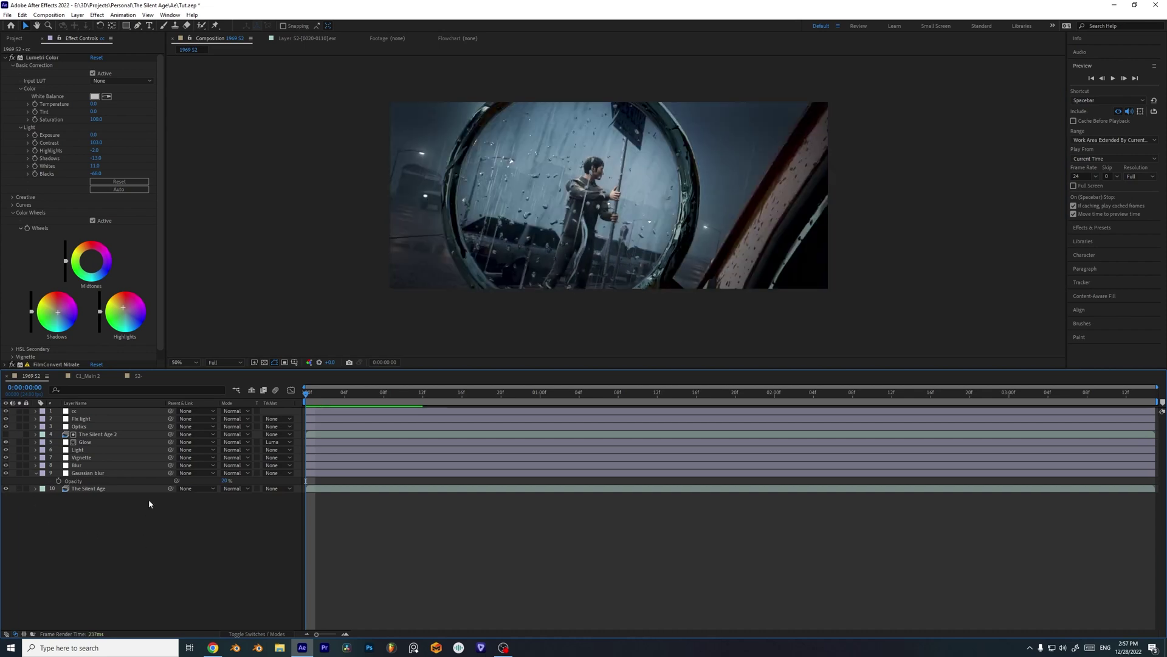
- Open the C1_Main 2 composition in the timeline
click(89, 376)
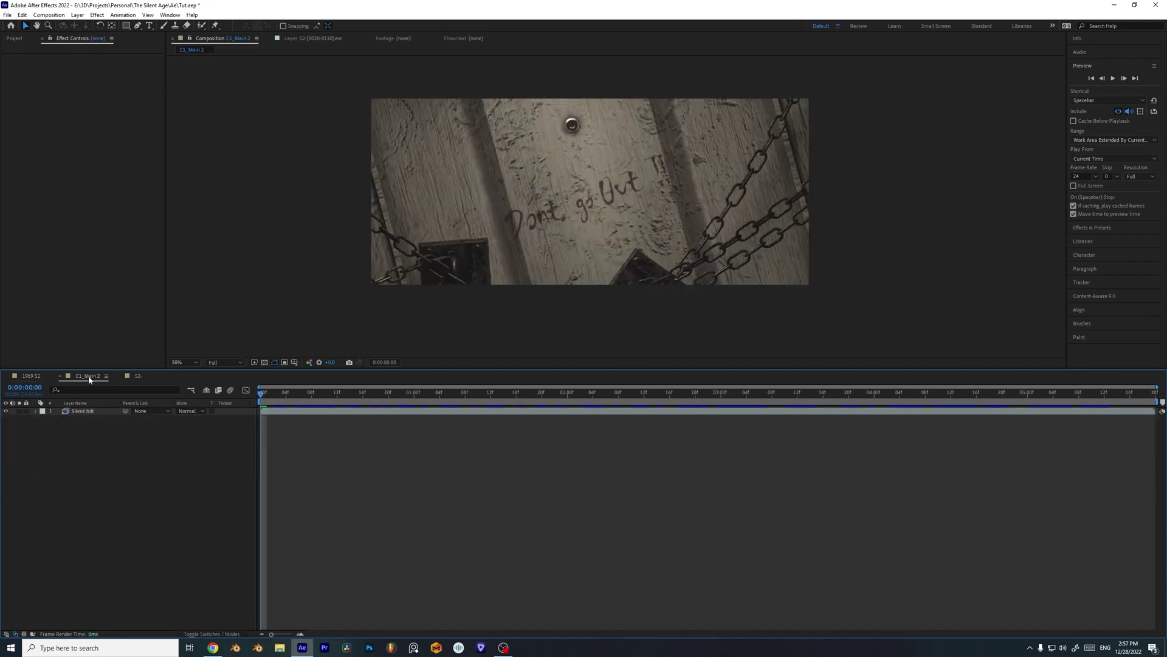
right_click(180, 442)
mouse_move(202, 450)
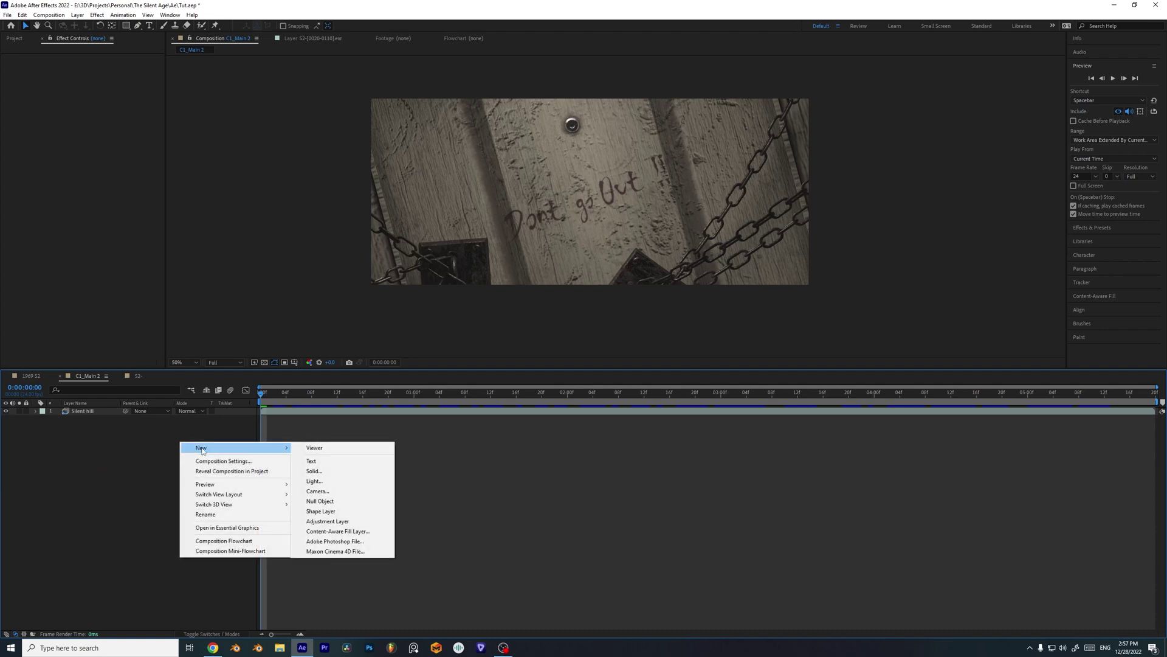
click(339, 521)
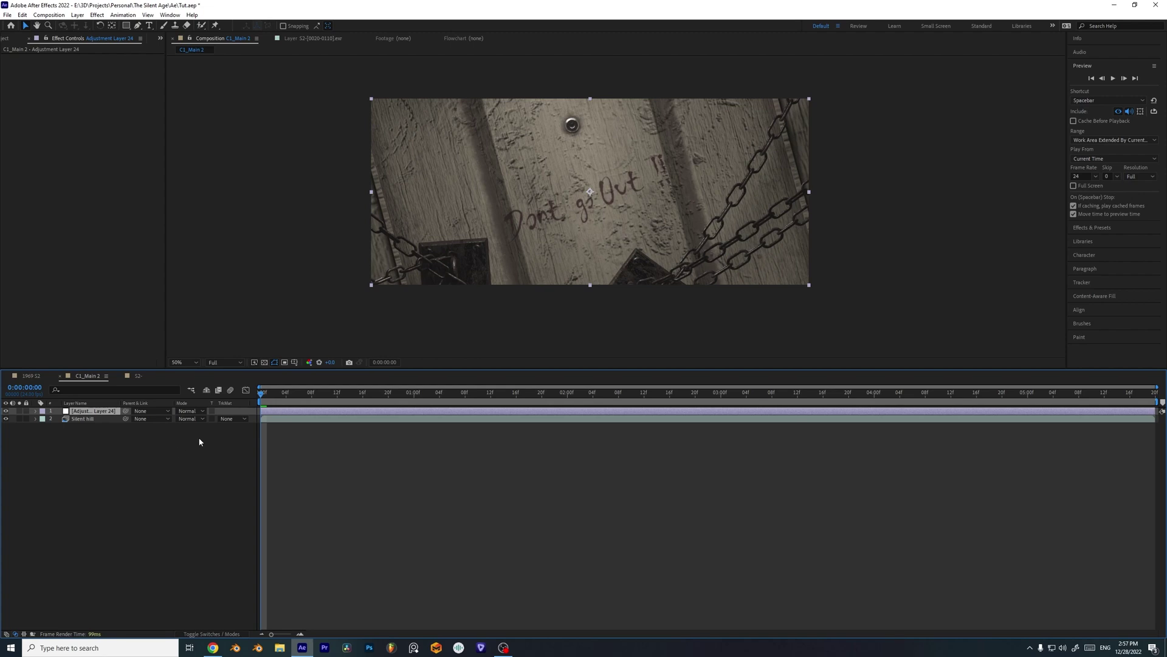
key(ctrl+space)
click(212, 476)
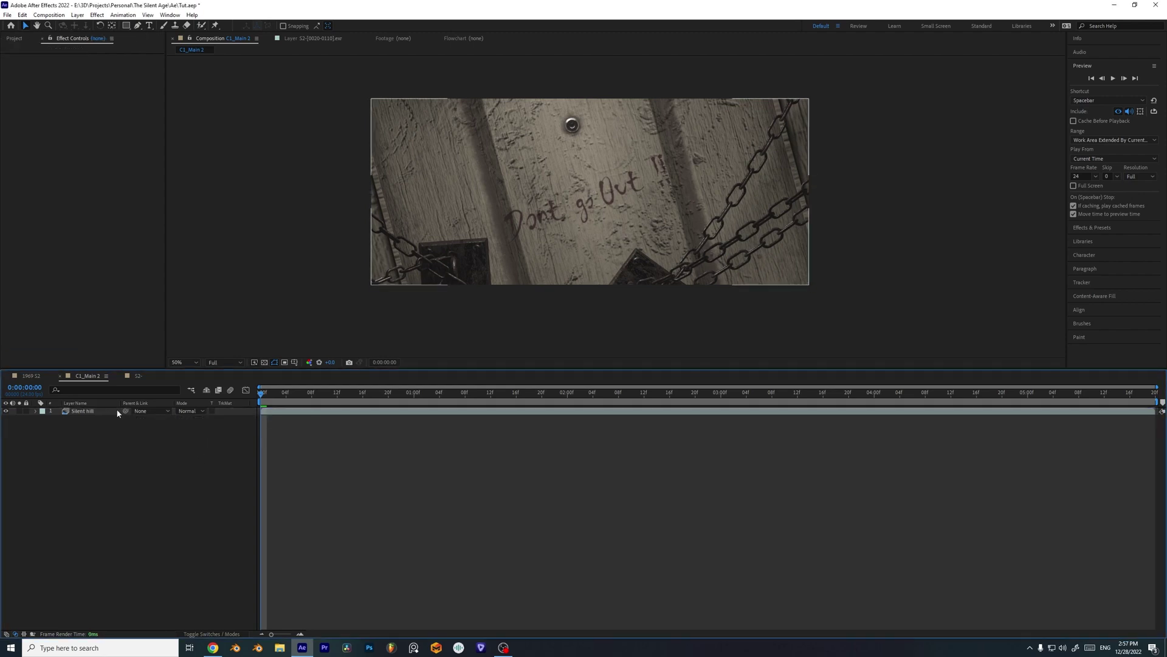
- Copy the layers from cc down to Gaussian blur in the 1969 S2 composition and paste them into C1_Main 2
click(30, 375)
click(121, 418)
click(116, 411)
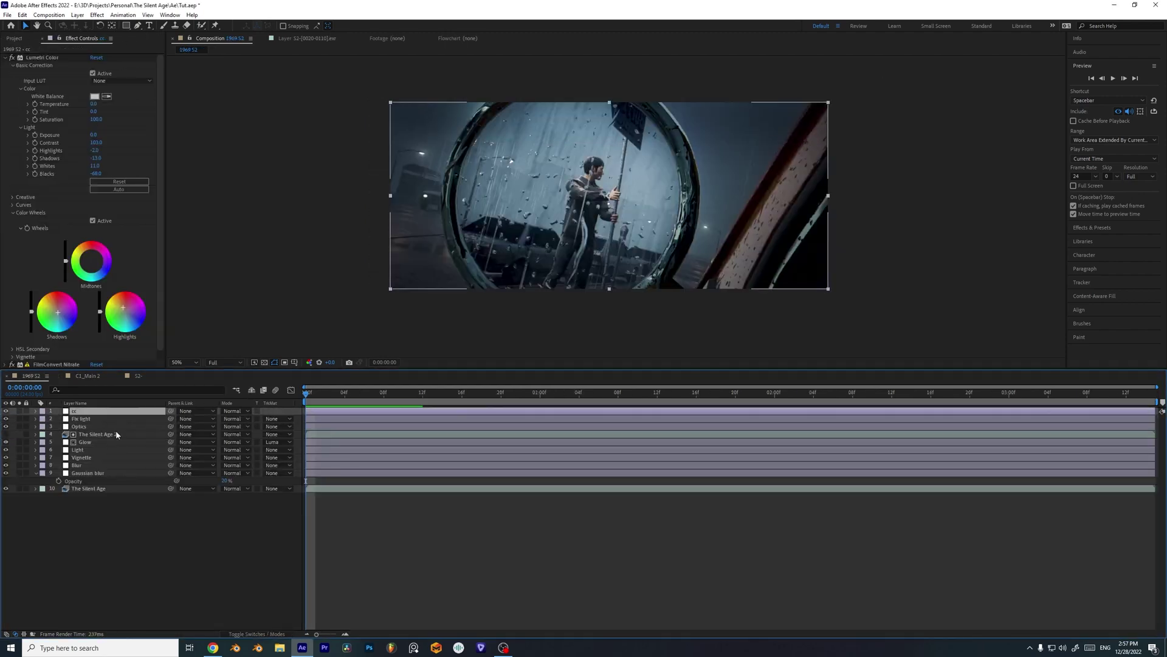
shift+click(114, 473)
key(ctrl+c)
click(87, 375)
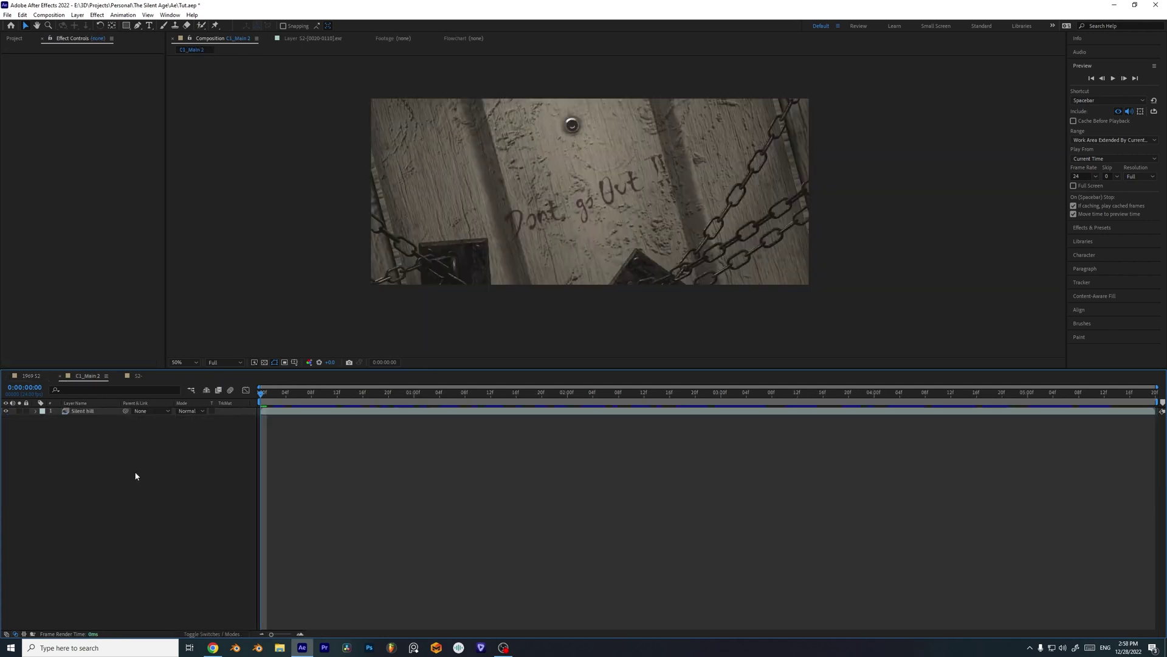
key(ctrl+v)
click(137, 502)
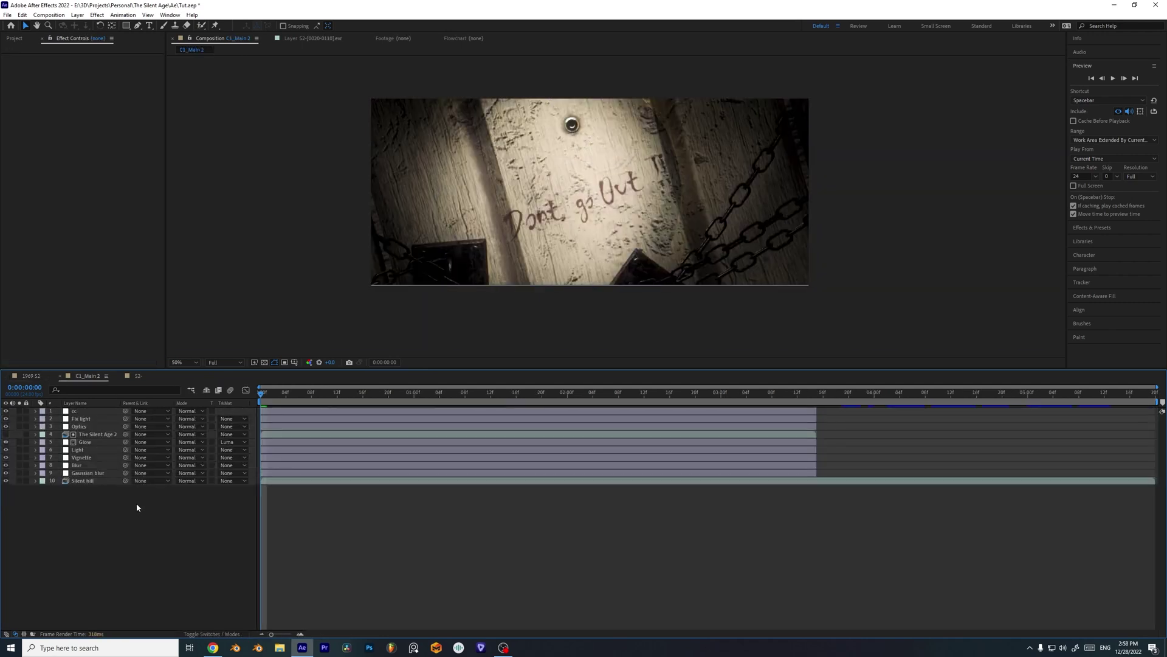
- Delete The Silent Age 2, Glow, Fix light and Light layers from the C1_Main 2 composition
click(97, 434)
shift+click(99, 442)
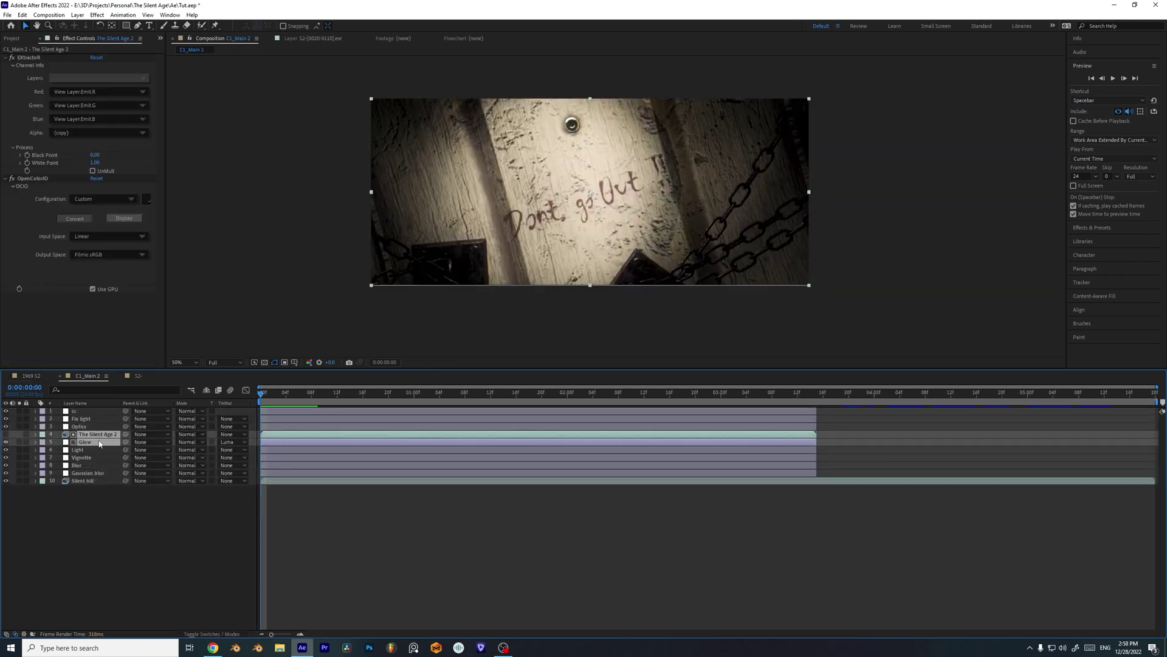
key(Delete)
click(93, 419)
key(Delete)
click(96, 428)
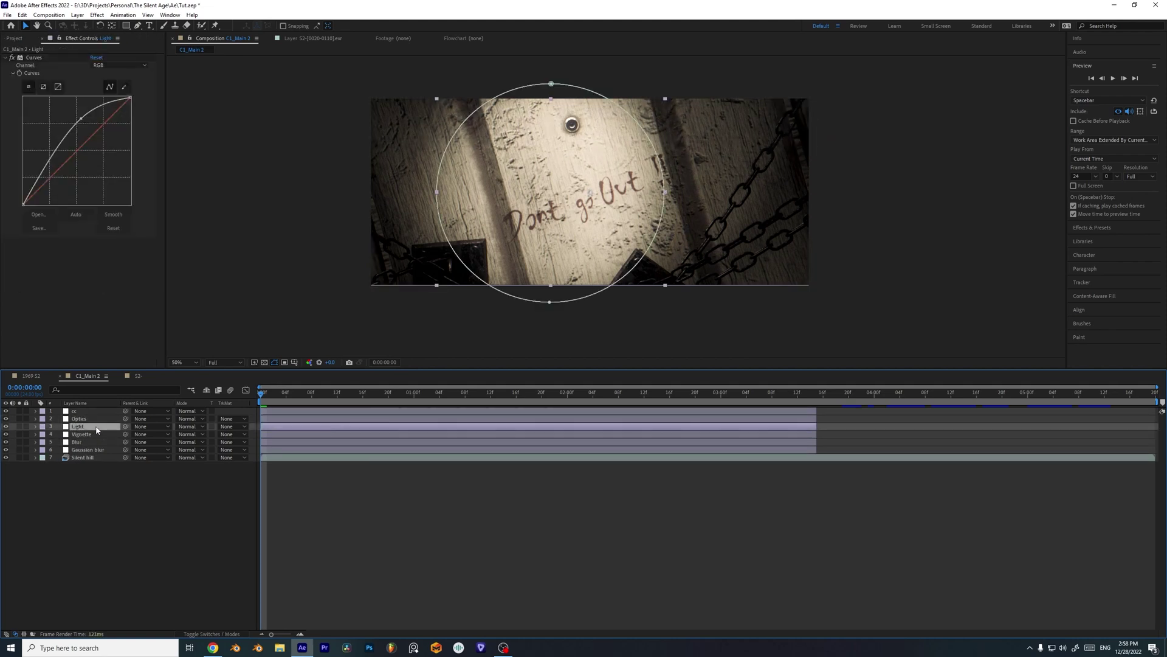
key(Delete)
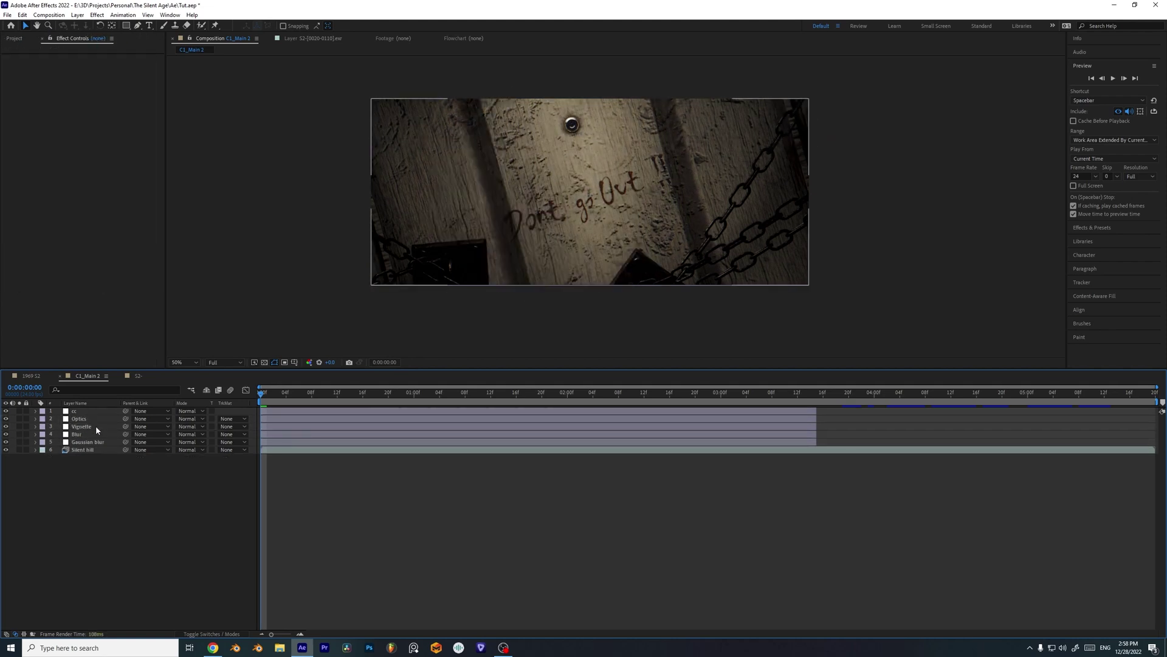
- Reset the Lumetri Color, FilmConvert Nitrate and Tint effects on the cc layer
click(92, 411)
click(5, 65)
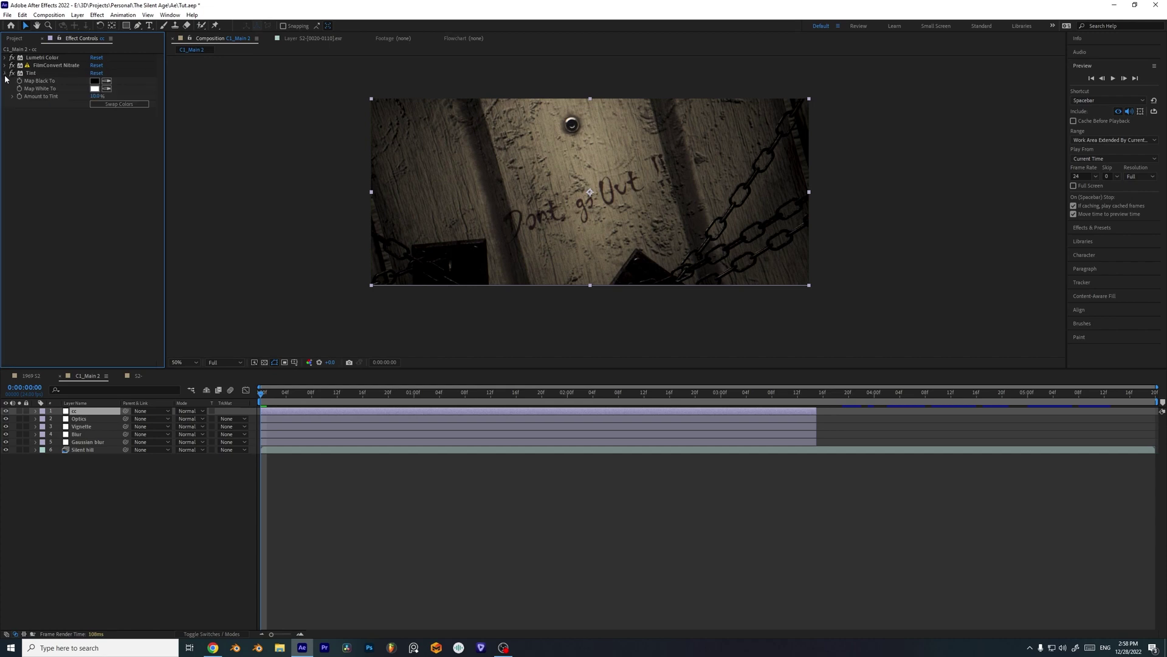
click(4, 73)
click(96, 58)
click(96, 65)
click(96, 73)
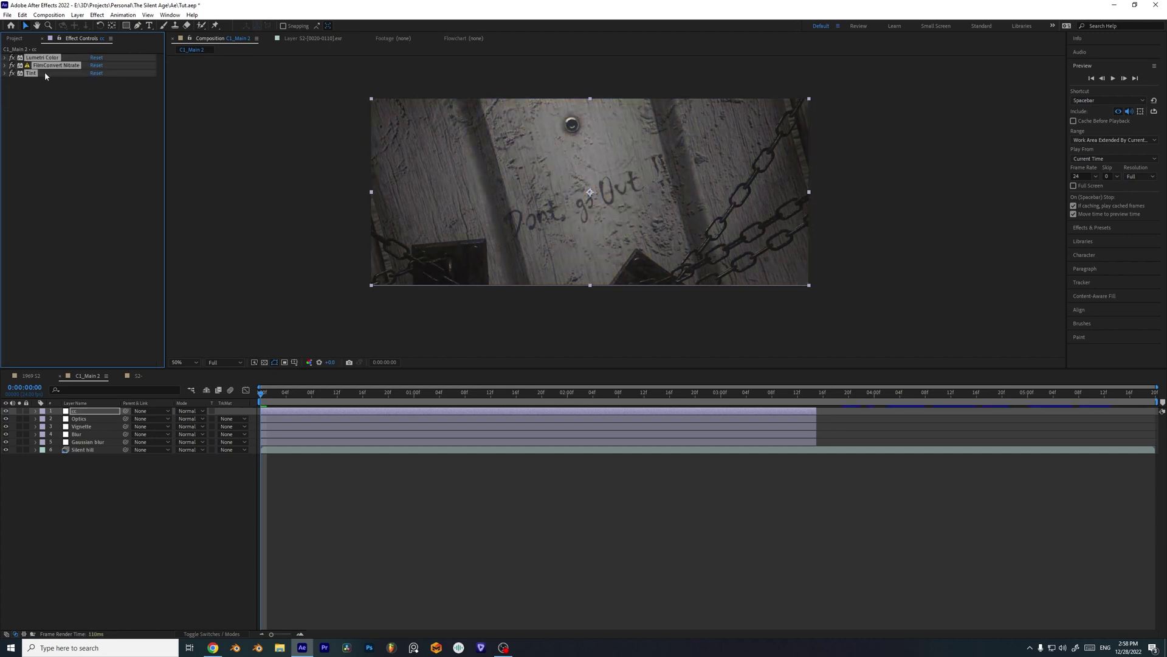
click(45, 73)
key(Delete)
- Set the cc layer's Lumetri Exposure to about 0.6, Contrast to about 94 and Highlights to about 11
click(4, 58)
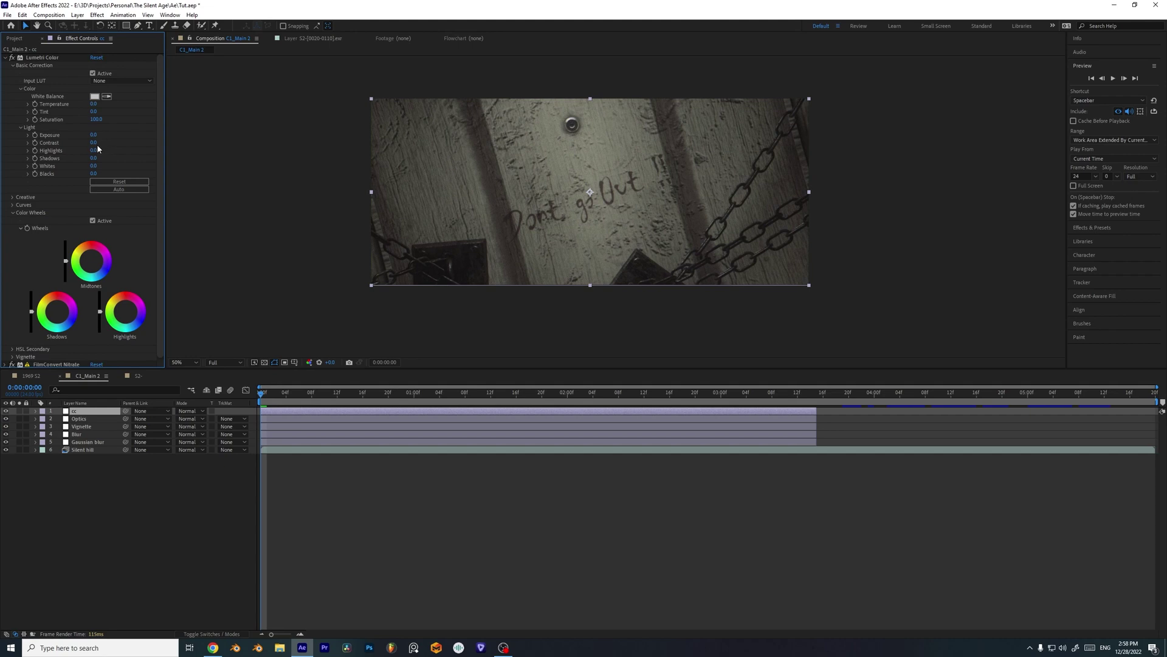
drag(96, 144, 143, 146)
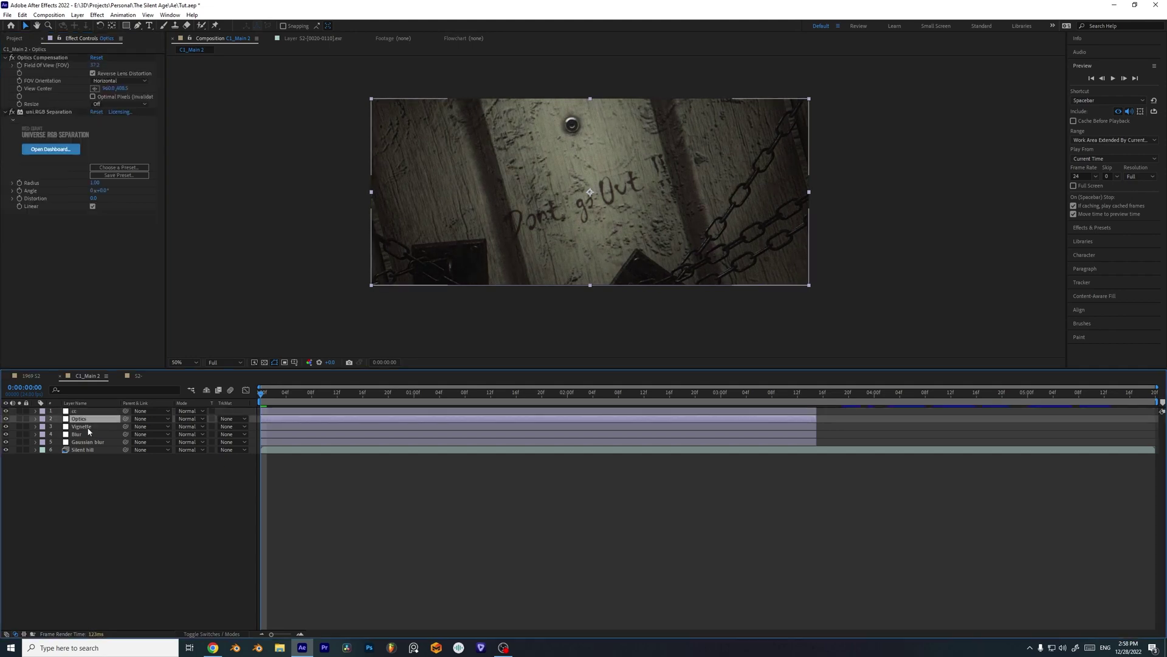
drag(93, 135, 97, 137)
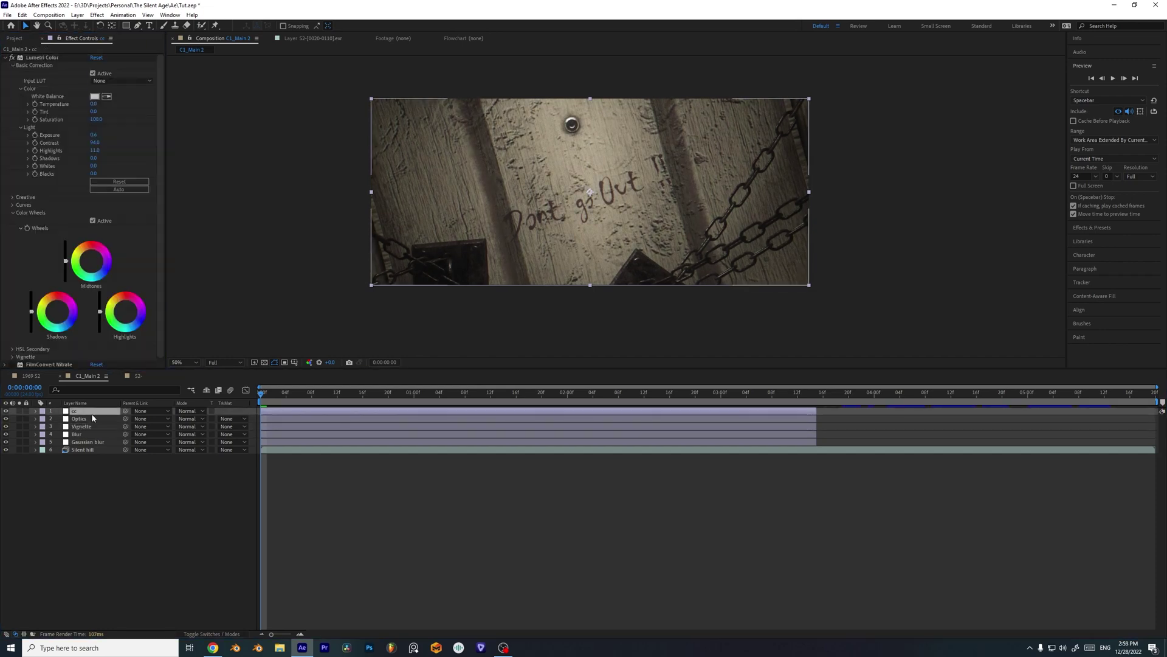
click(13, 204)
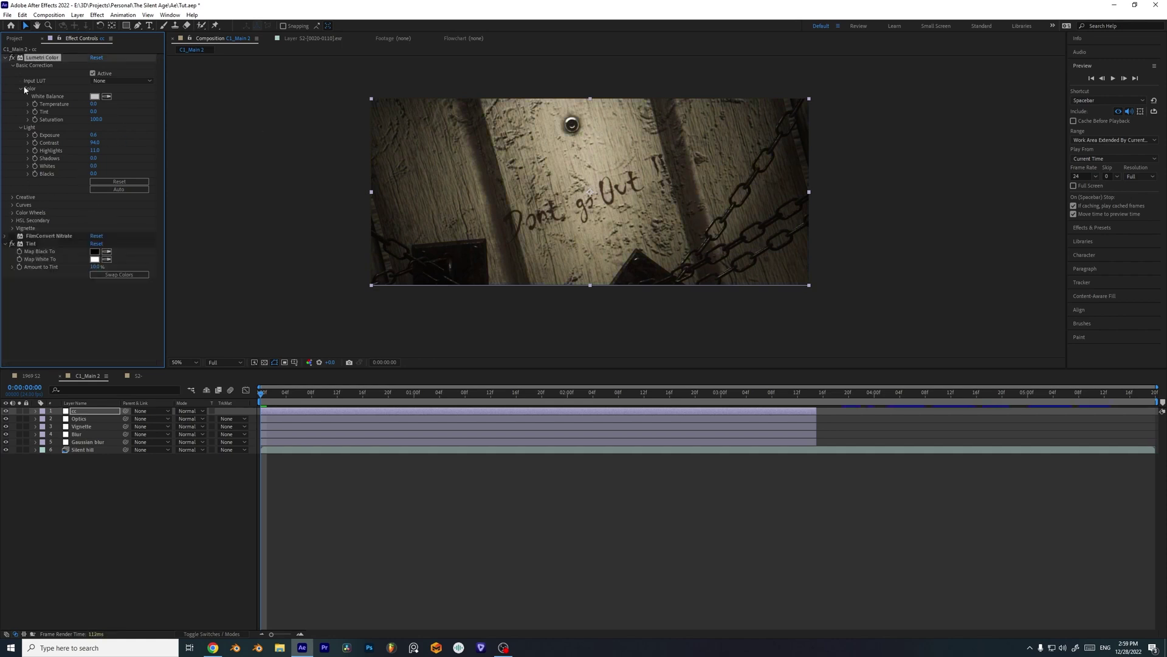
- Check the Optics layer's effects and the remaining pasted layers down to Gaussian blur
click(107, 419)
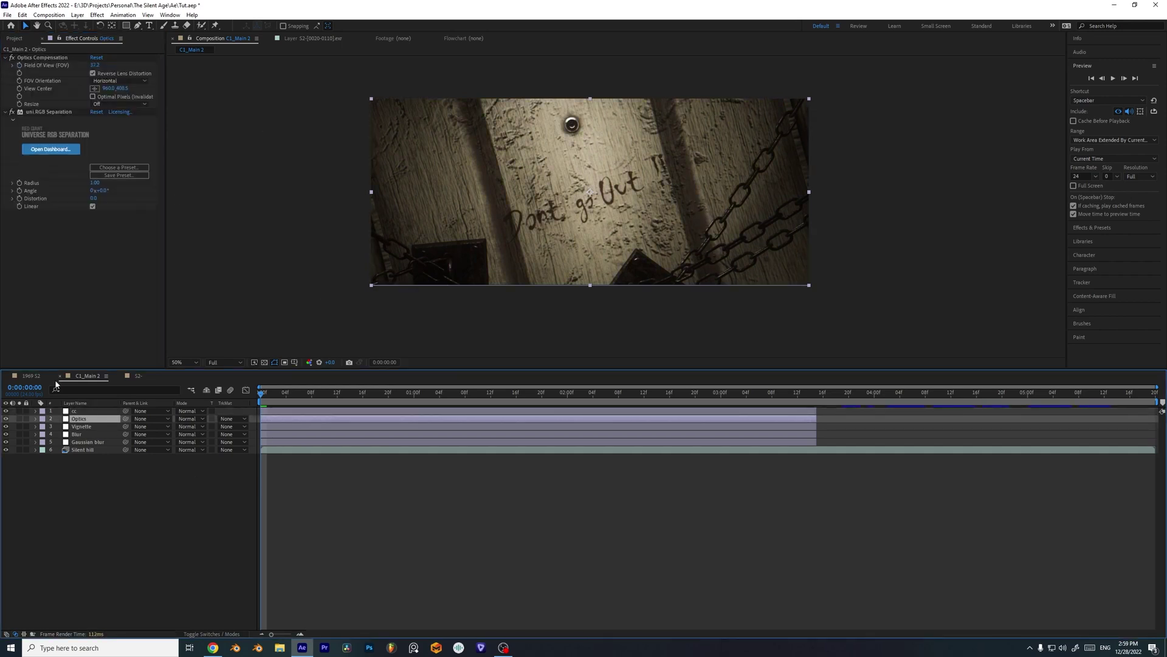
shift+click(99, 443)
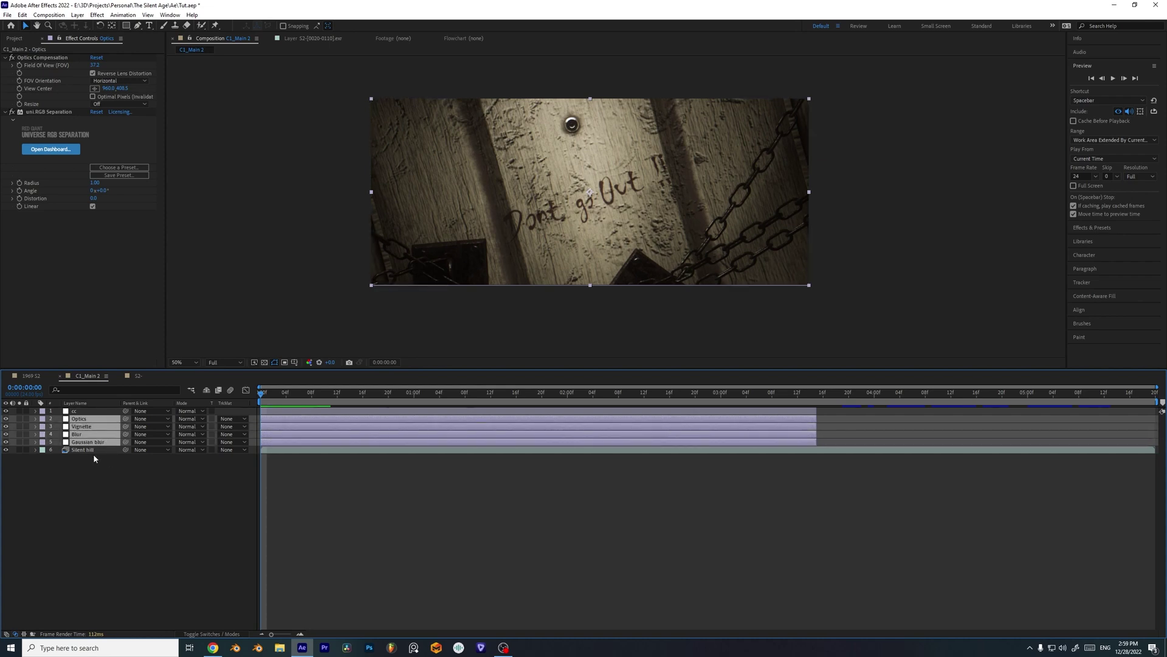
click(94, 457)
- Open the S2- composition and add an adjustment layer above the willow tree render
click(139, 375)
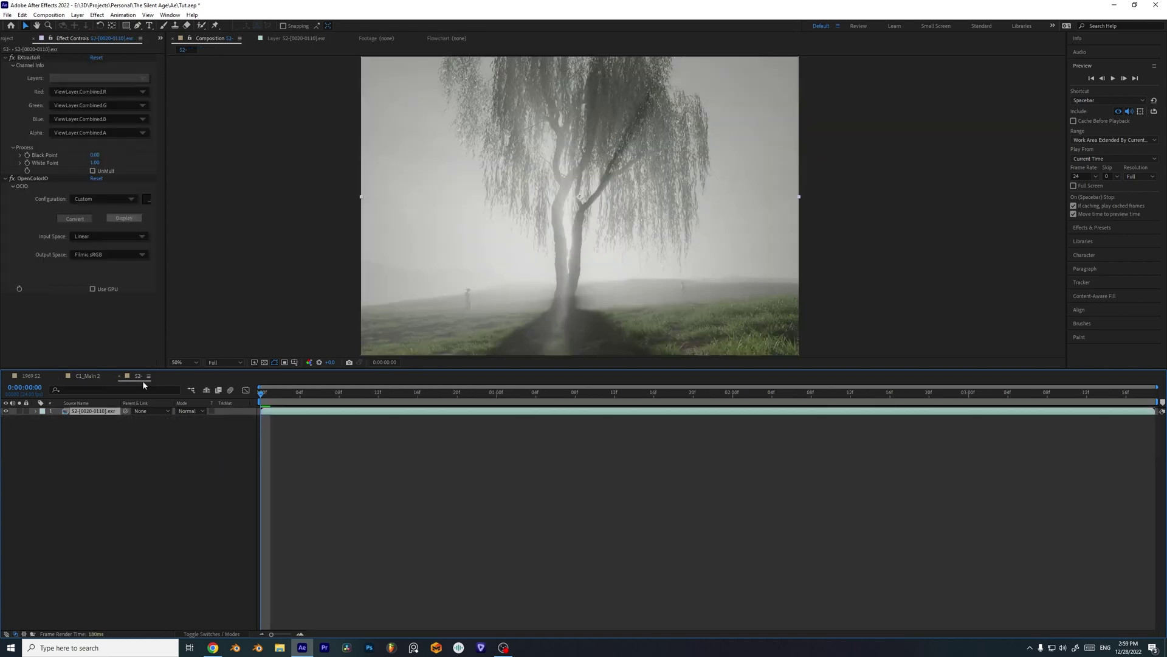
click(166, 460)
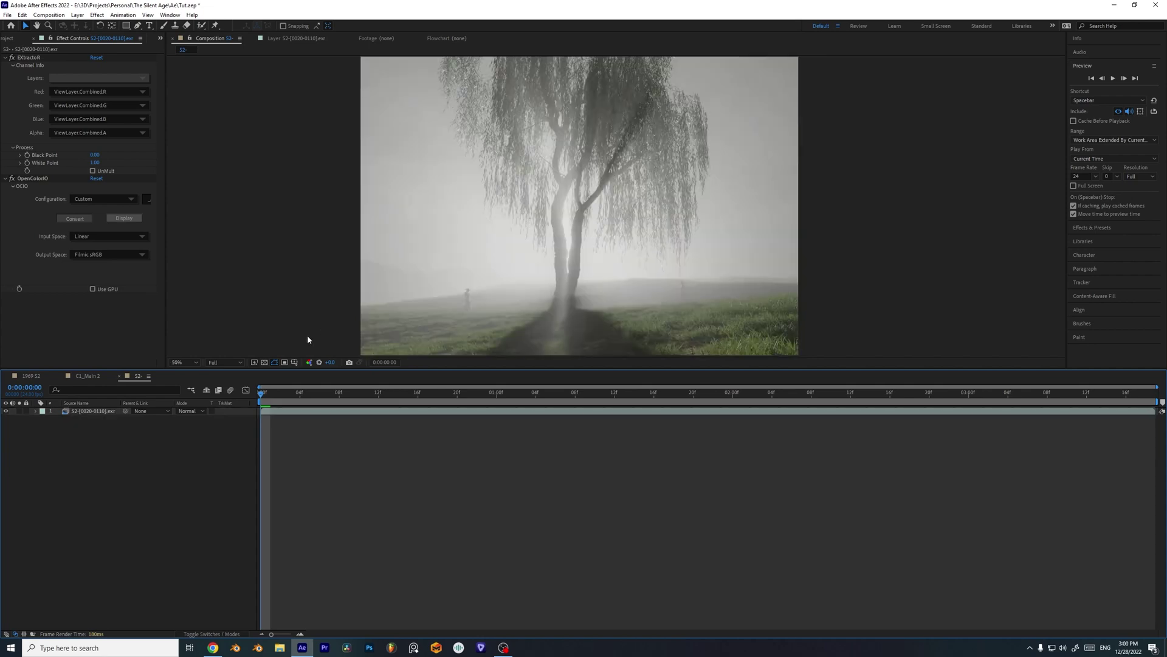
right_click(179, 459)
click(183, 447)
right_click(197, 434)
mouse_move(220, 441)
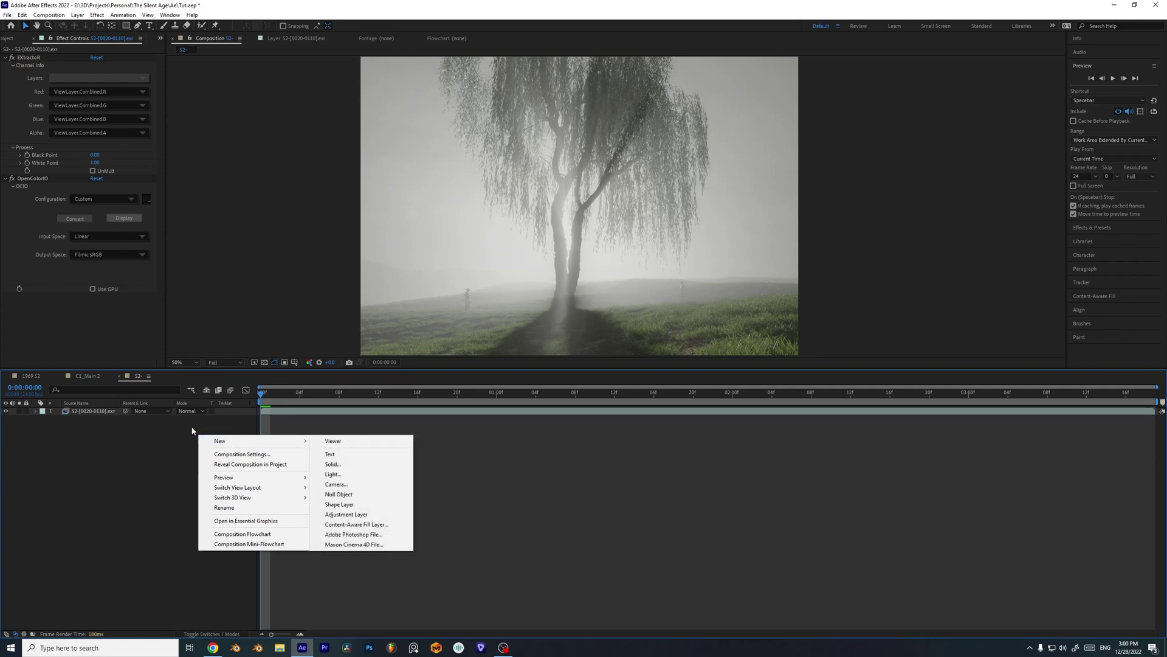
click(350, 514)
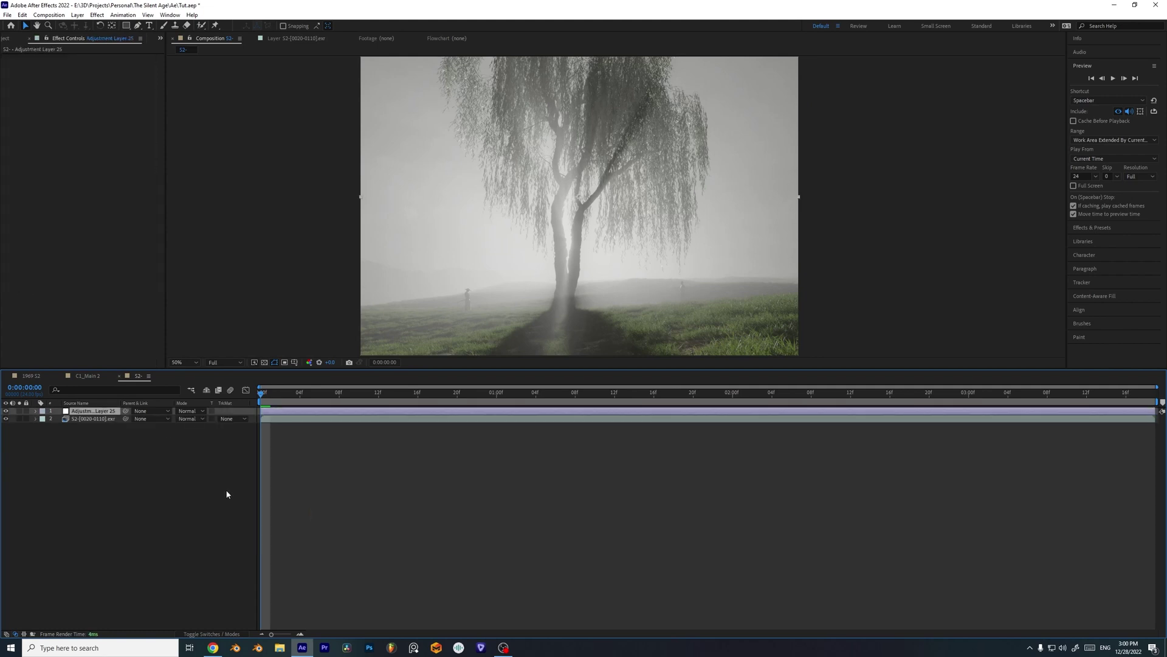
- Rename the new adjustment layer cc and keep it selected
right_click(105, 411)
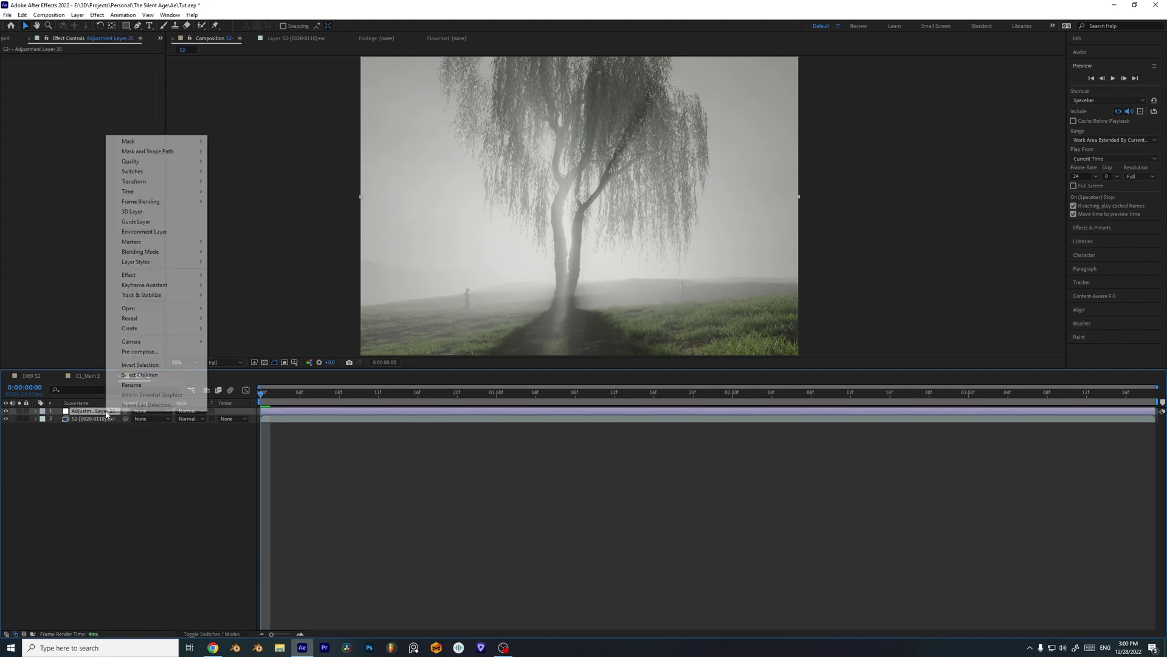
click(139, 389)
text(cc)
right_click(142, 453)
click(111, 429)
click(104, 420)
click(101, 412)
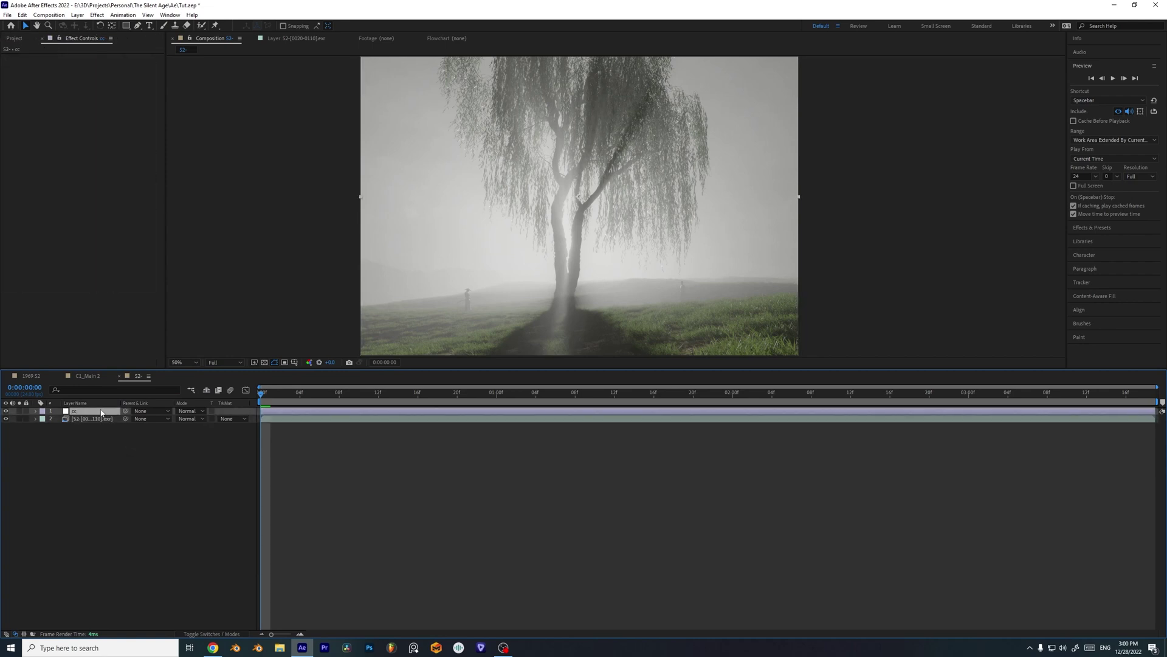
- Apply Lumetri Color to the cc layer and set its Saturation to 0
key(ctrl+space)
text(lum)
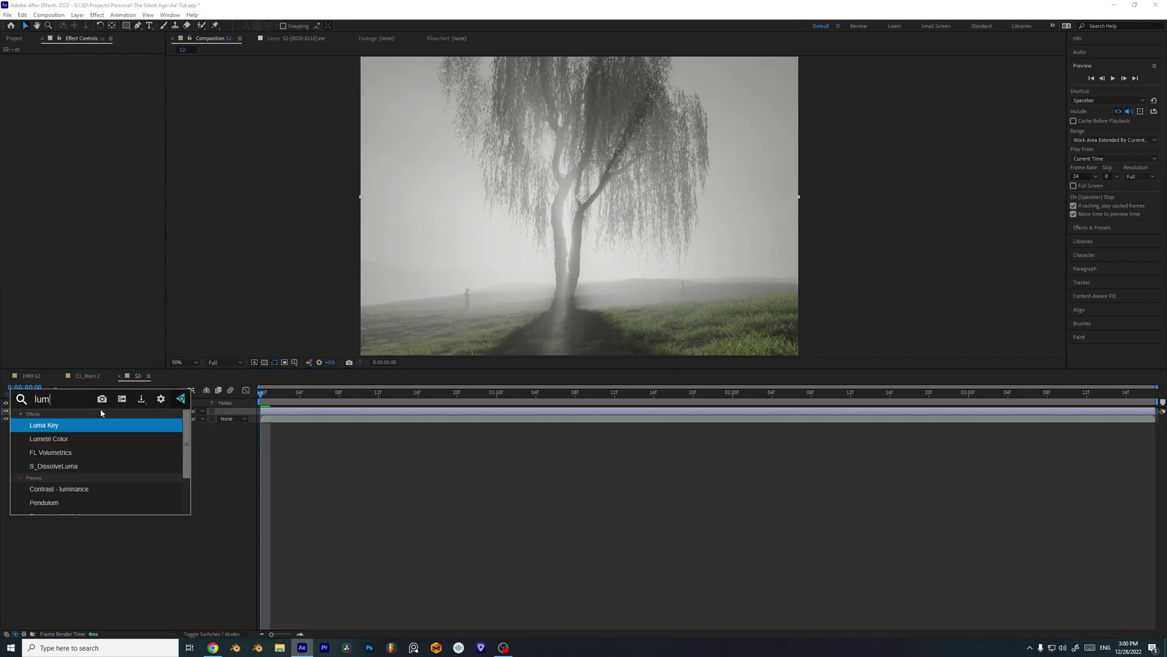
key(Return)
click(12, 65)
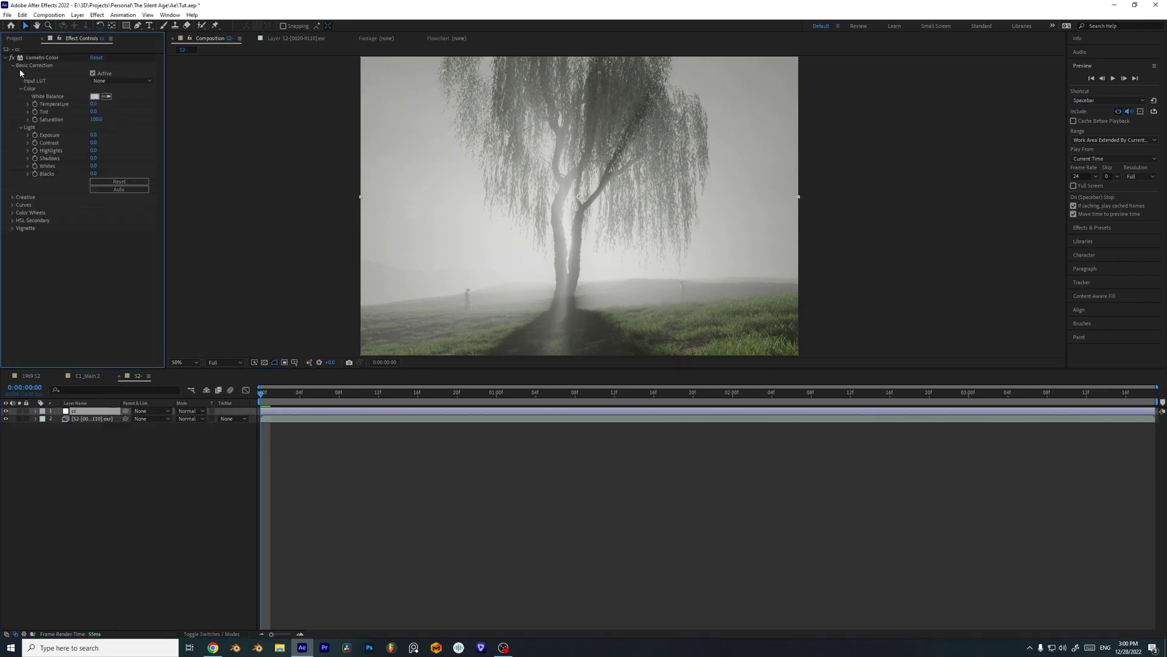
text(0)
key(Return)
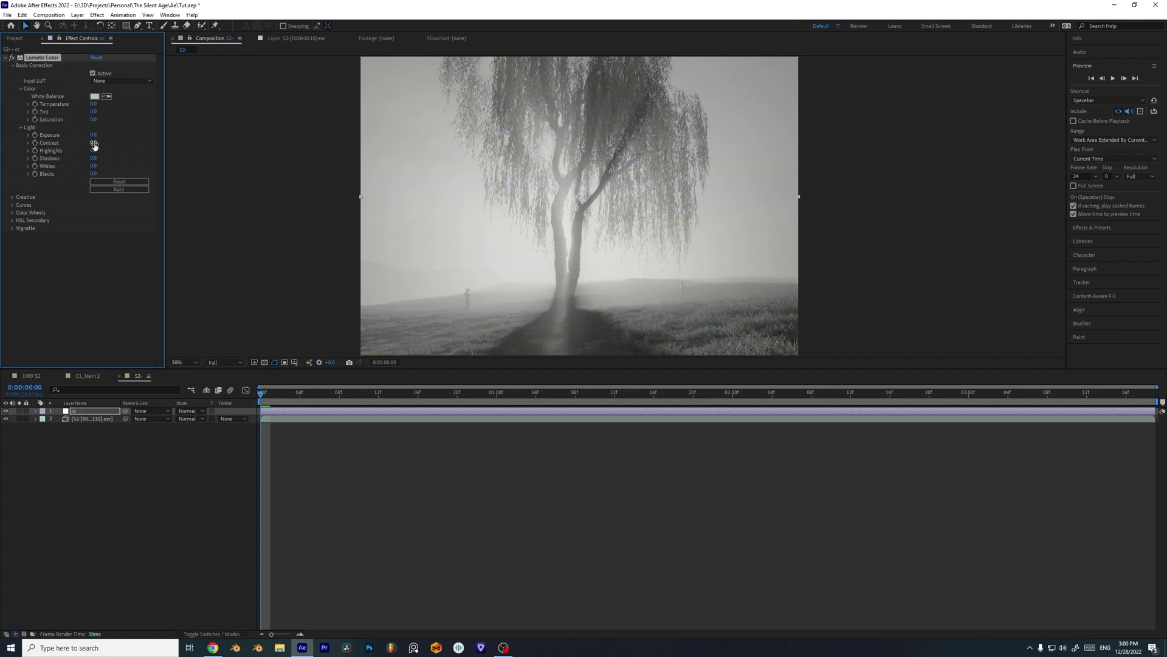
- Set the Lumetri Contrast to about 150 and Blacks to about -30, and darken the edges with a negative Vignette Amount
drag(129, 145, 302, 164)
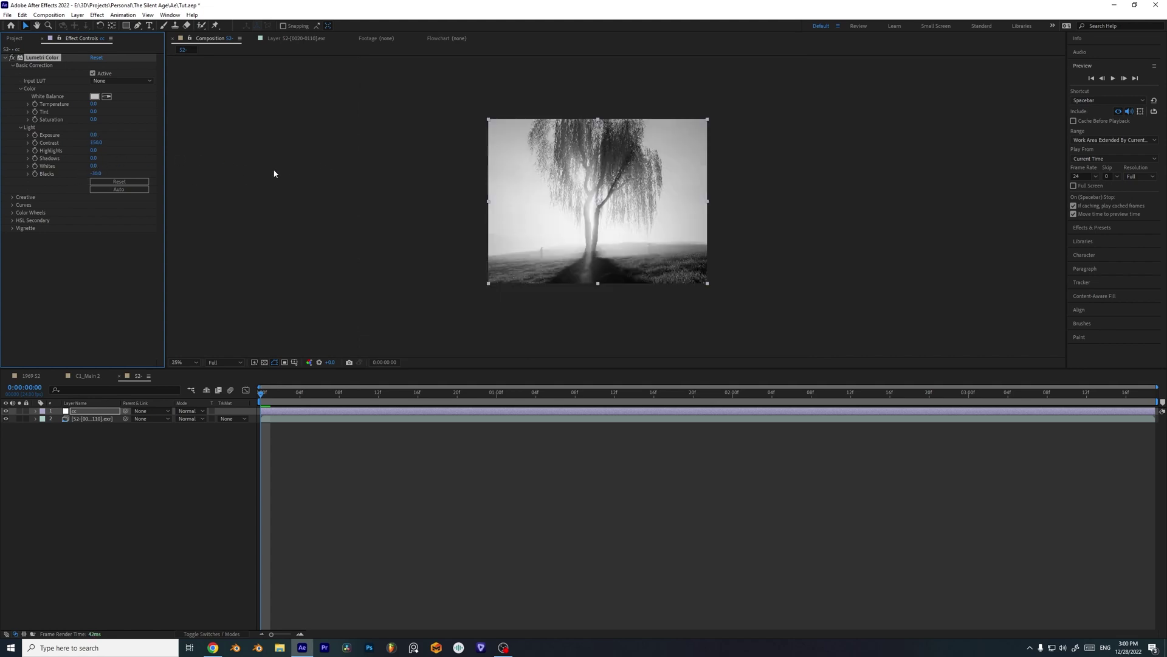
click(12, 228)
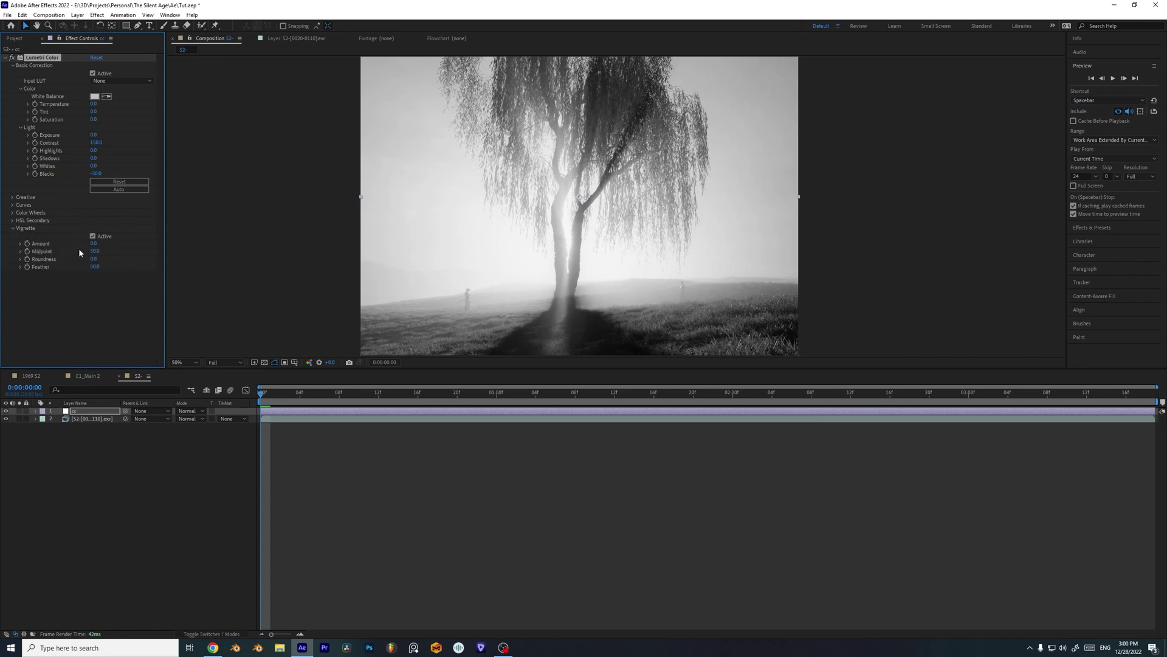
drag(93, 243, 43, 246)
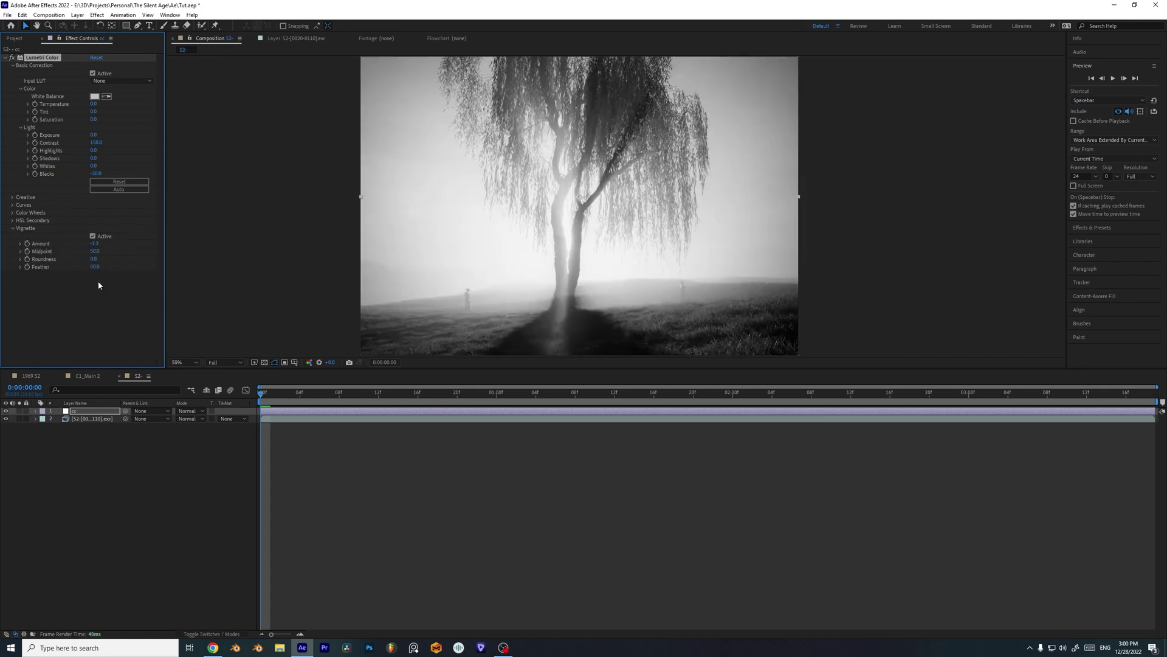
- Apply FilmConvert Nitrate to the cc layer and choose the IL D400 film stock
click(98, 281)
key(ctrl+space)
text(f)
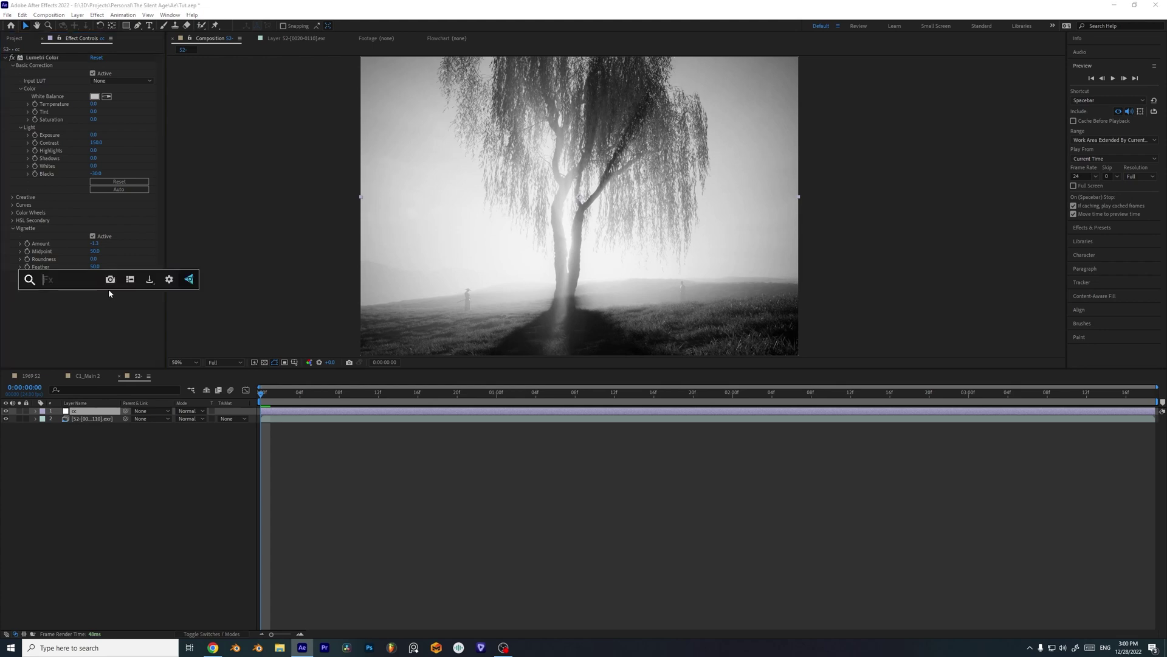
text(ilm)
key(Return)
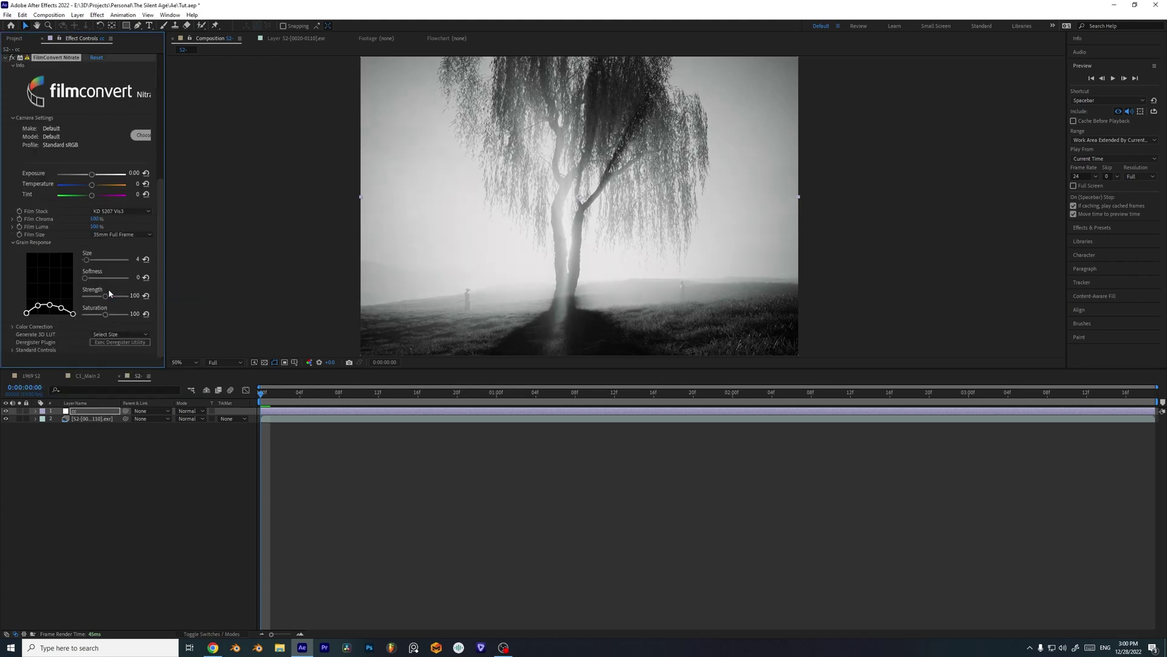
click(126, 211)
click(146, 312)
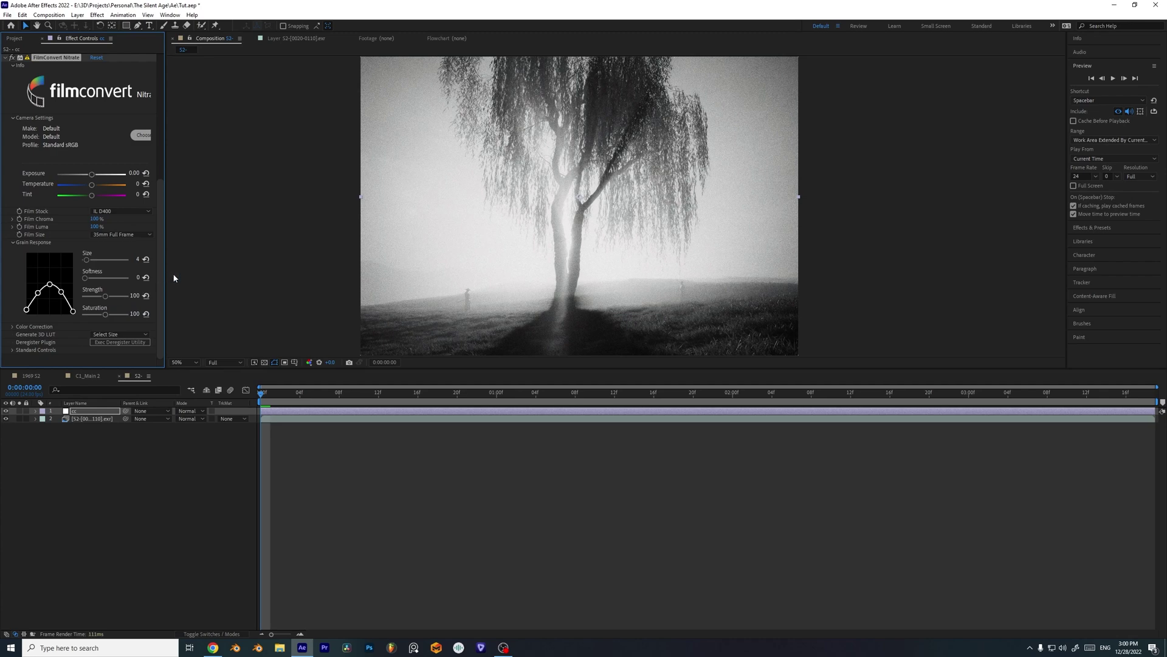
- Inspect the film grain up close and set the FilmConvert grain Size to 0
key(period)
drag(385, 328, 394, 188)
scroll(360, 201, down, 1)
scroll(352, 204, up, 1)
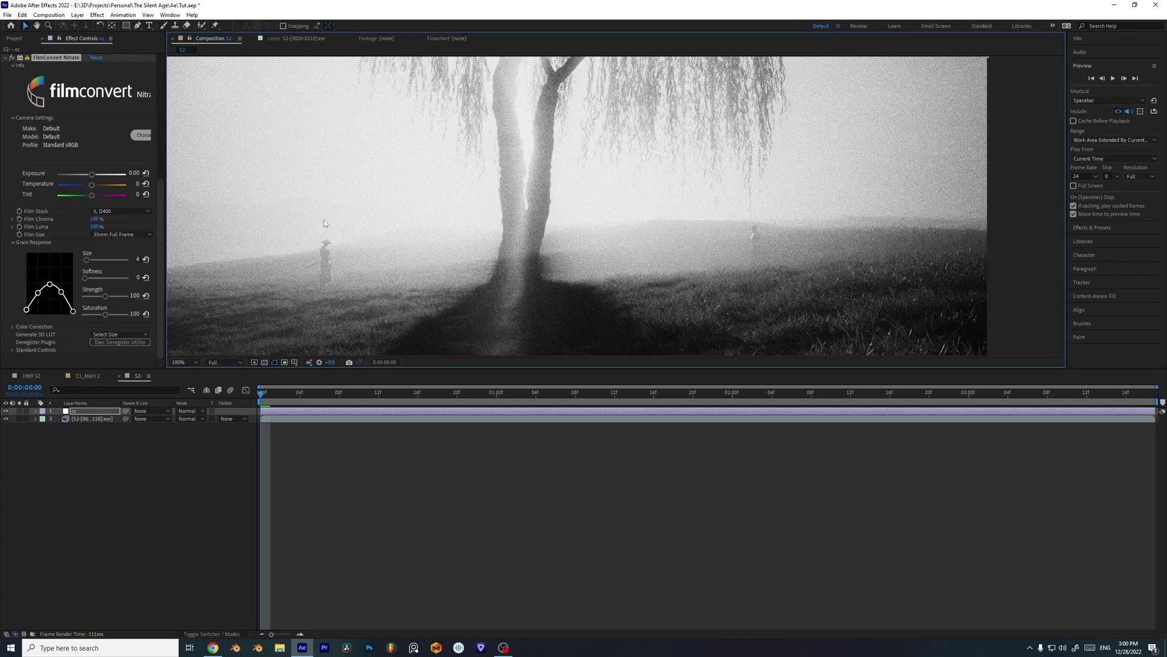
drag(326, 213, 369, 204)
key(v)
scroll(320, 240, down, 1)
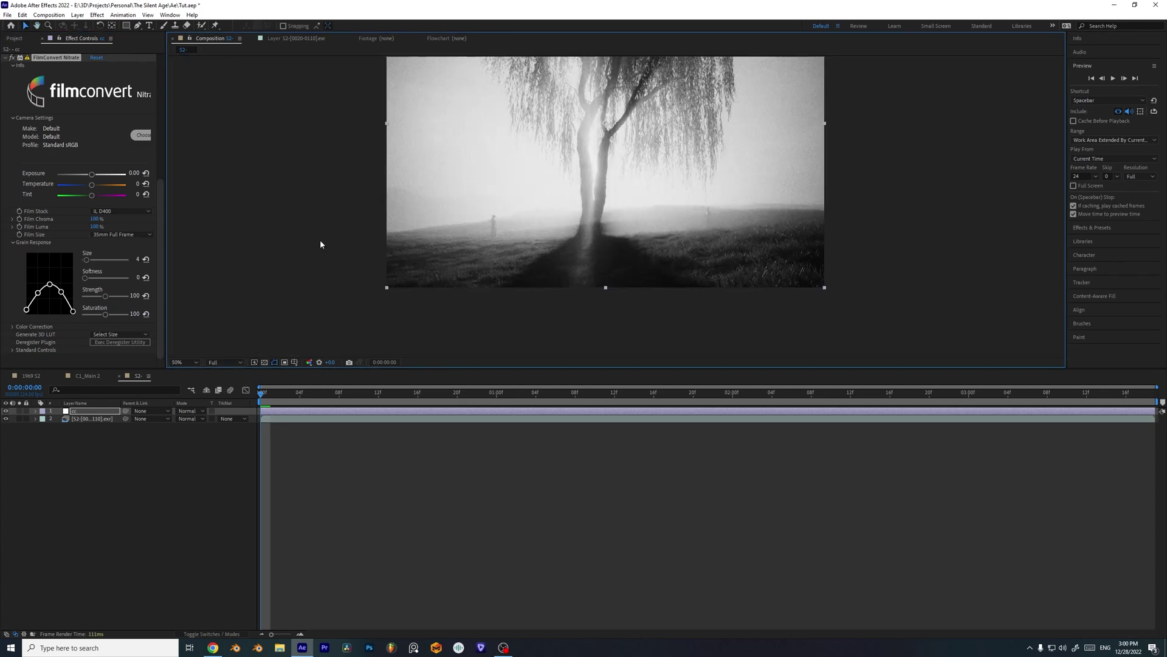
drag(319, 239, 298, 254)
scroll(298, 254, up, 1)
click(89, 260)
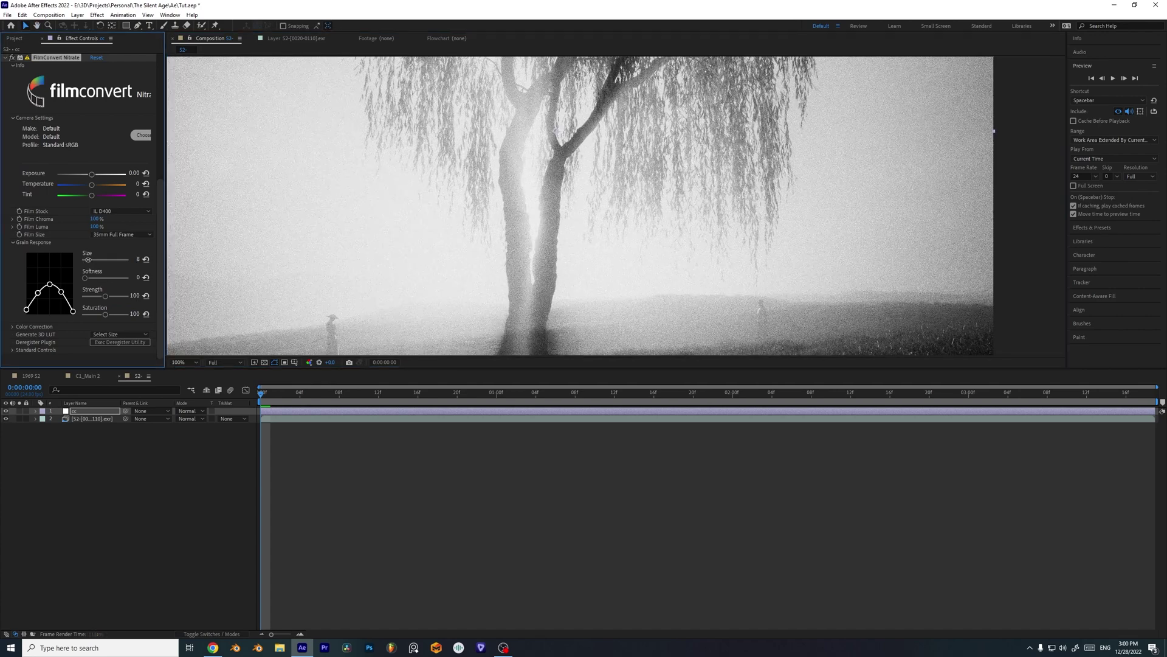
scroll(336, 270, down, 1)
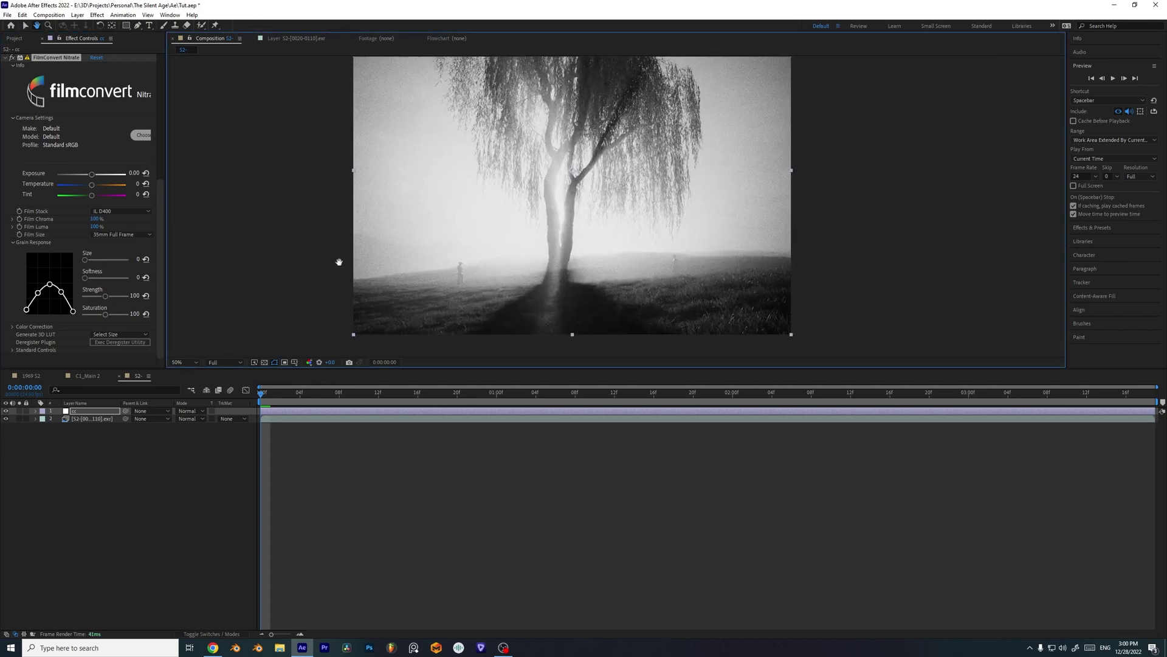
mouse_move(338, 261)
mouse_down()
mouse_move(347, 248)
mouse_move(318, 274)
mouse_move(331, 279)
mouse_up()
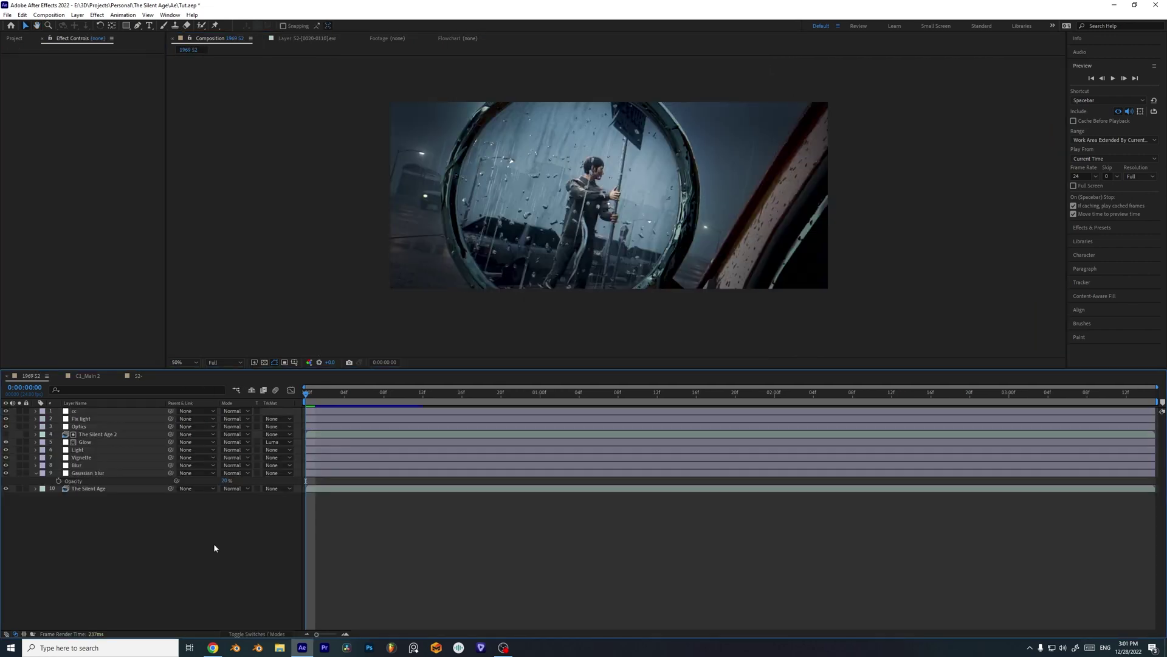